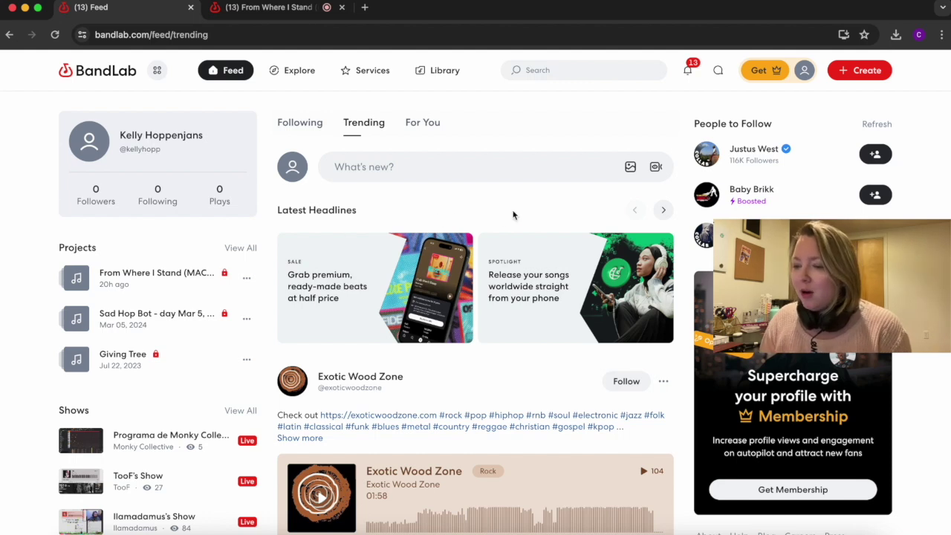
Step: Look through the Trending feed and check the options for creating a new project
scroll(525, 370, "down", 2)
scroll(525, 370, "down", 10)
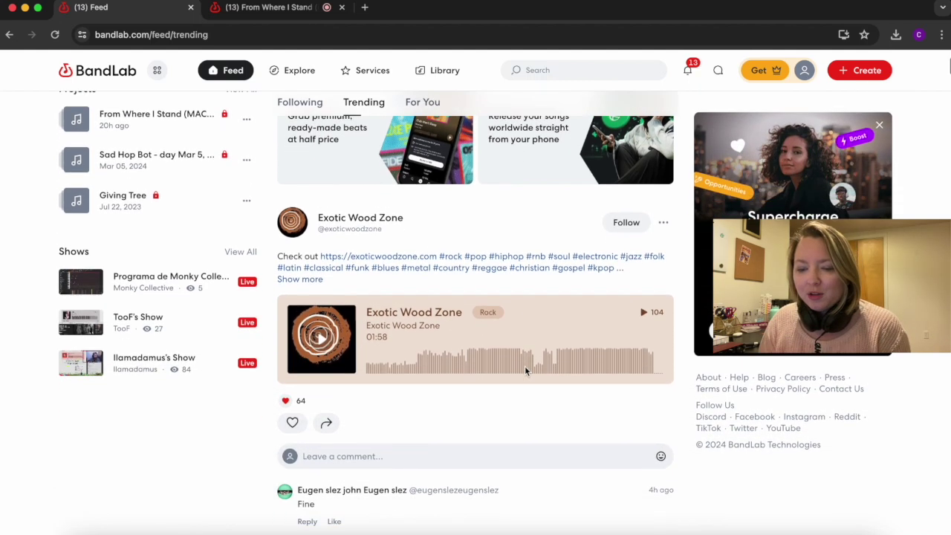
scroll(525, 370, "up", 12)
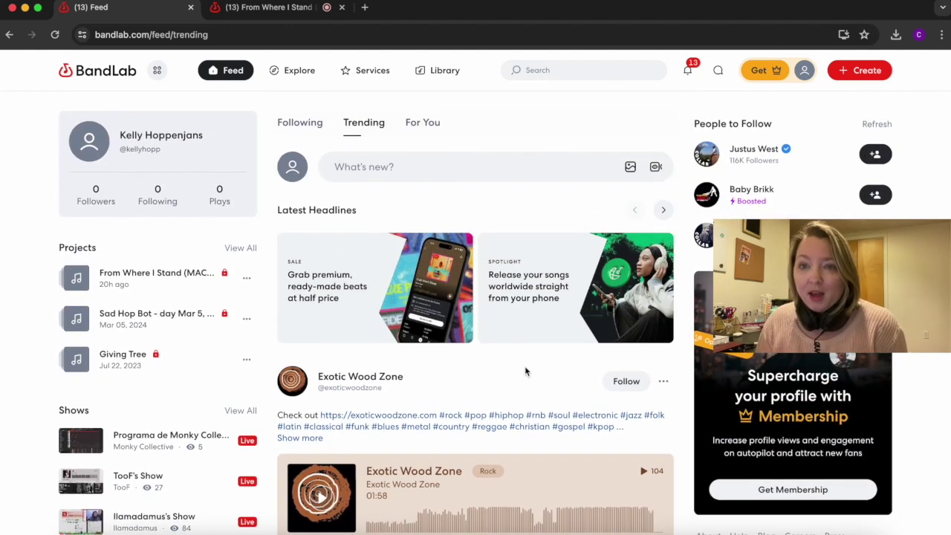
scroll(524, 370, "down", 12)
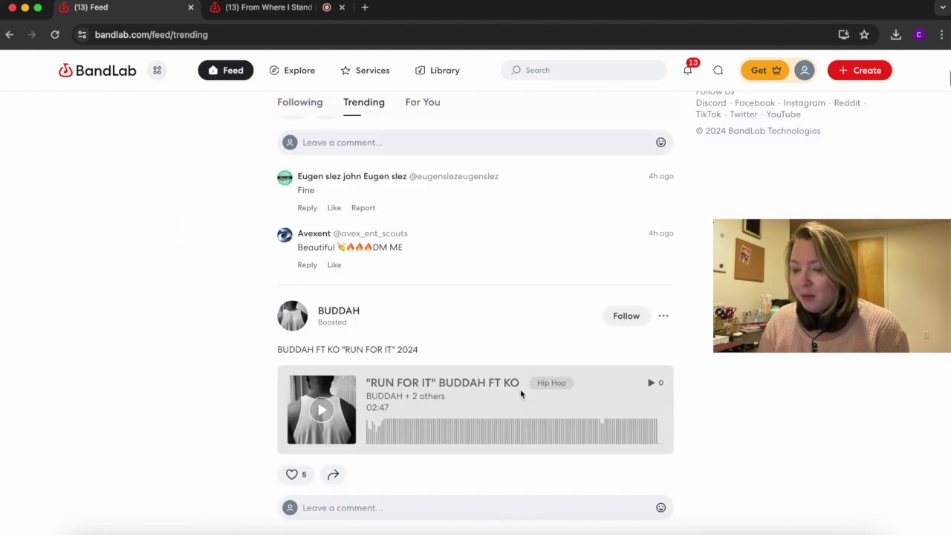
scroll(520, 395, "up", 12)
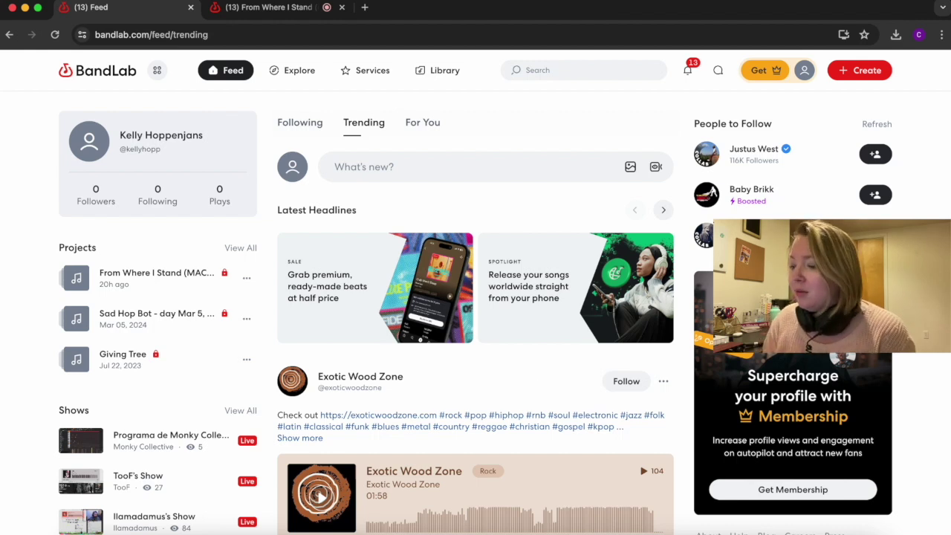
left_click(862, 73)
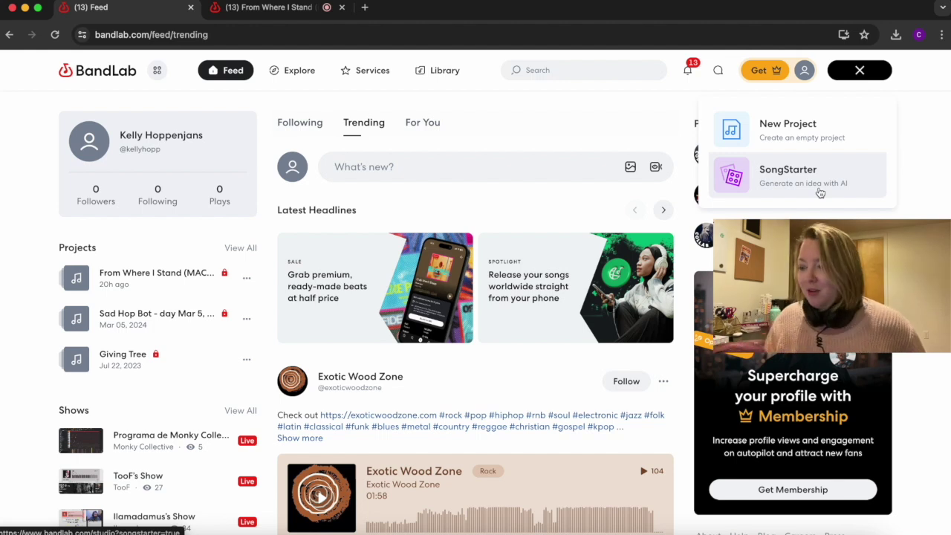
left_click(929, 146)
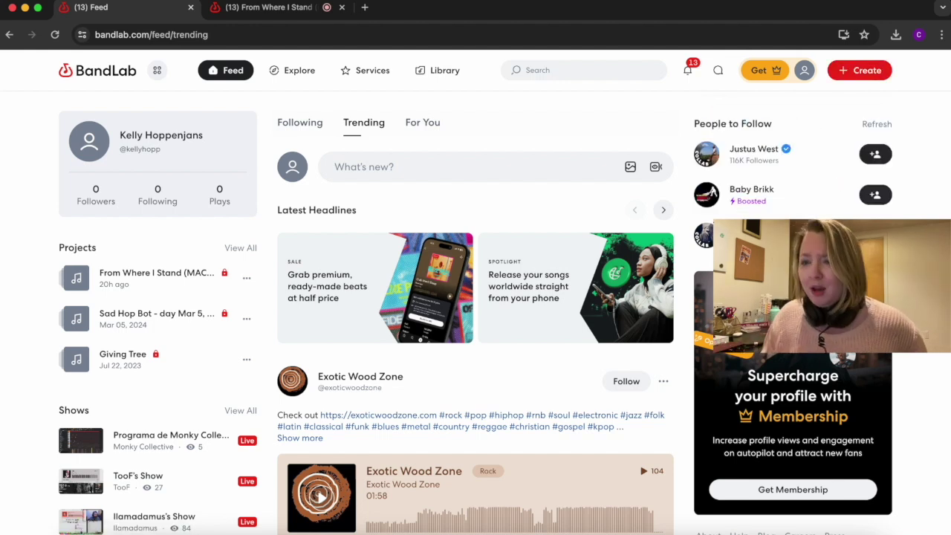
Step: Switch to the open project From Where I Stand (MACA Demo) and set the playhead to its beginning
left_click(256, 9)
left_click(298, 174)
key("Return")
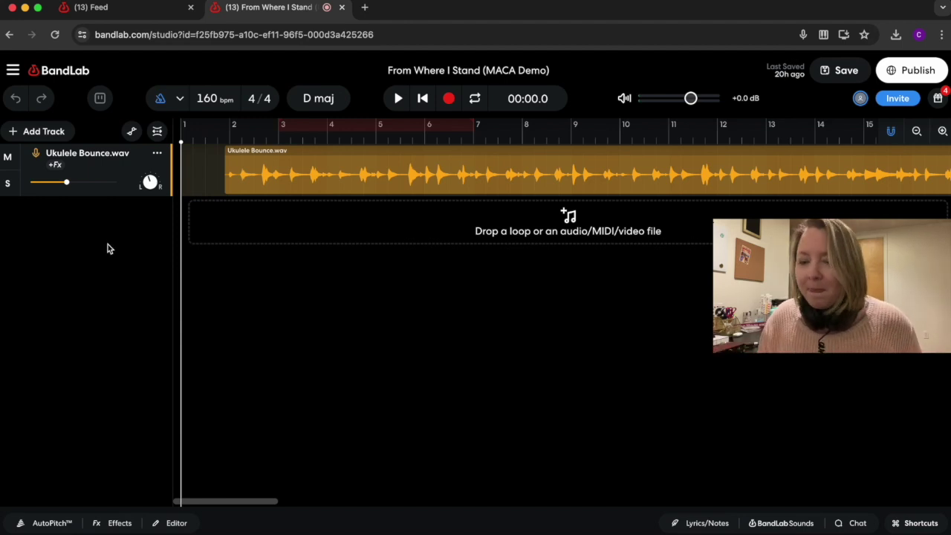
Step: Review the studio's Project and Tools commands, including the download options and recording settings, and close the list
left_click(14, 70)
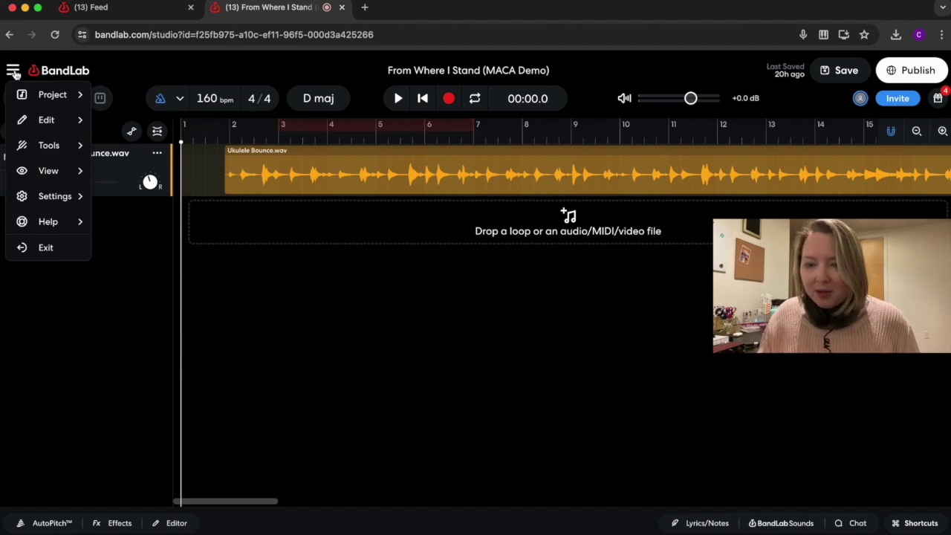
left_click(37, 94)
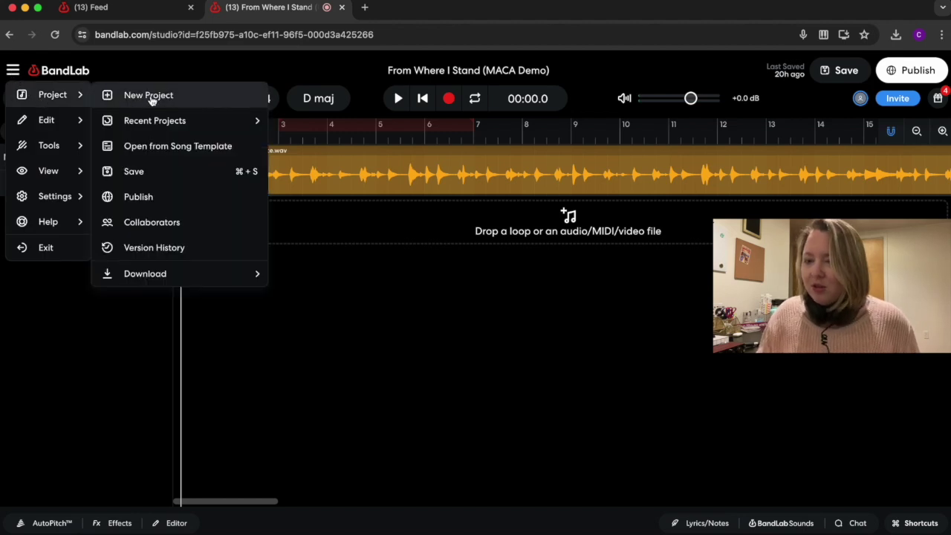
left_click(159, 122)
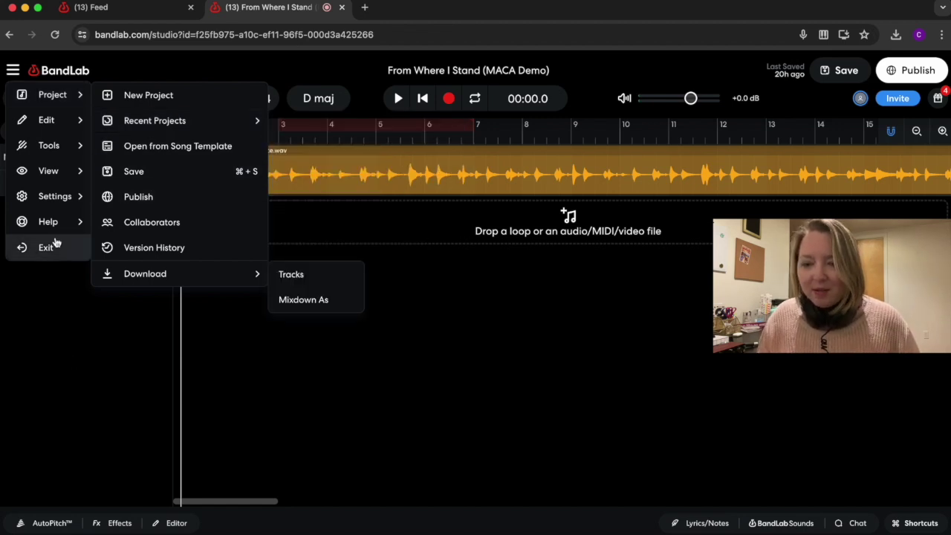
mouse_move(53, 228)
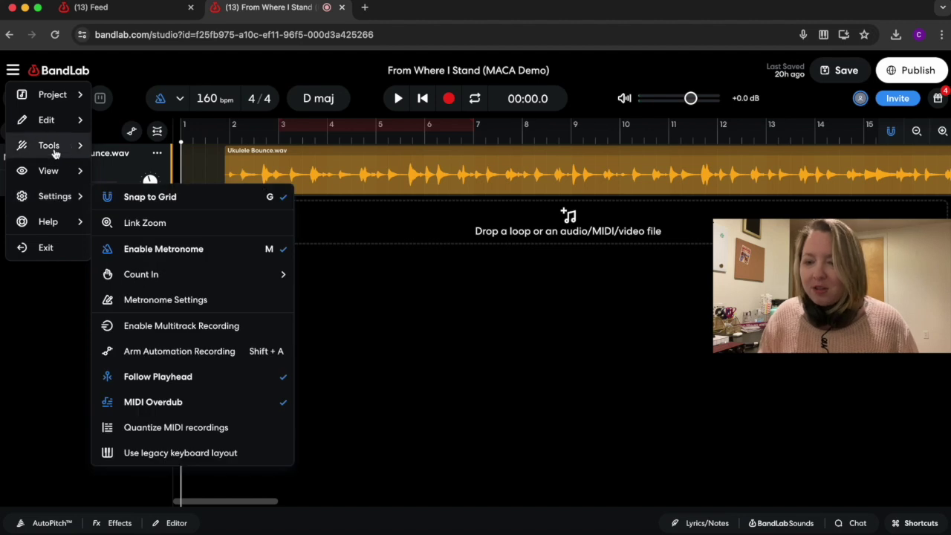
mouse_move(53, 150)
left_click(86, 339)
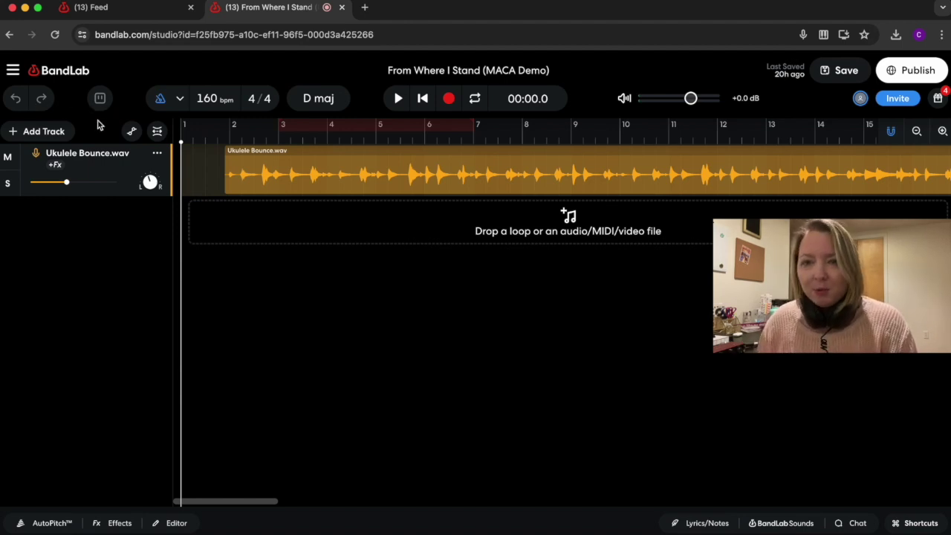
Step: Try the metronome toggle and play and stop the Ukulele Bounce track from the project start
left_click(160, 101)
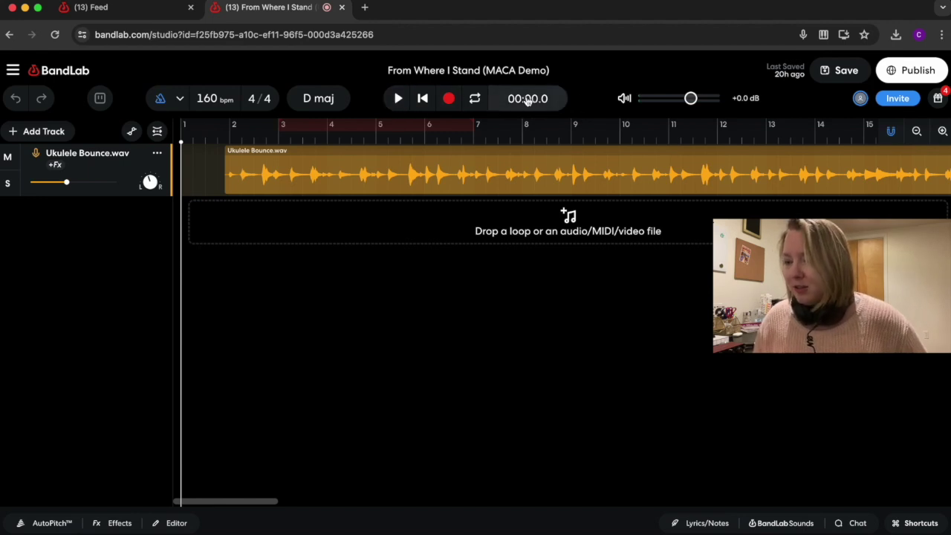
left_click(398, 101)
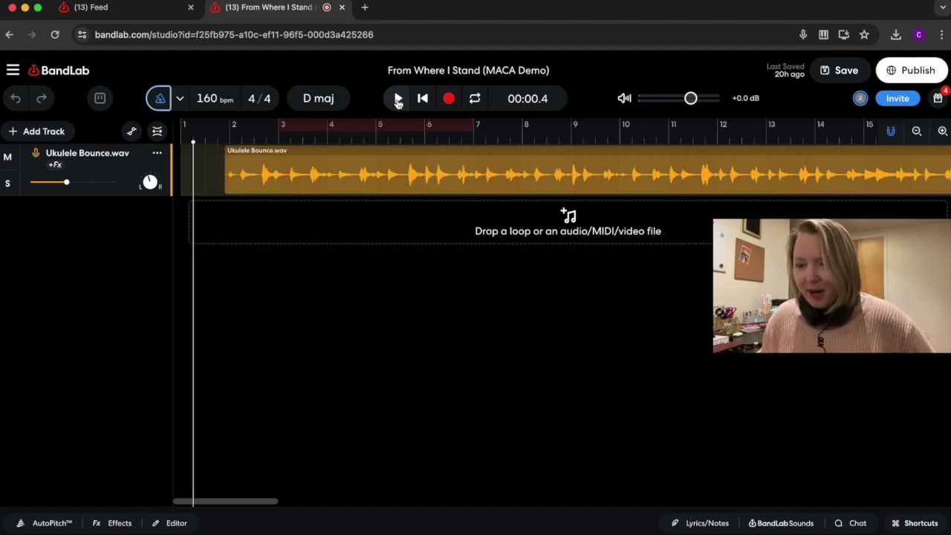
left_click(398, 101)
left_click(398, 101)
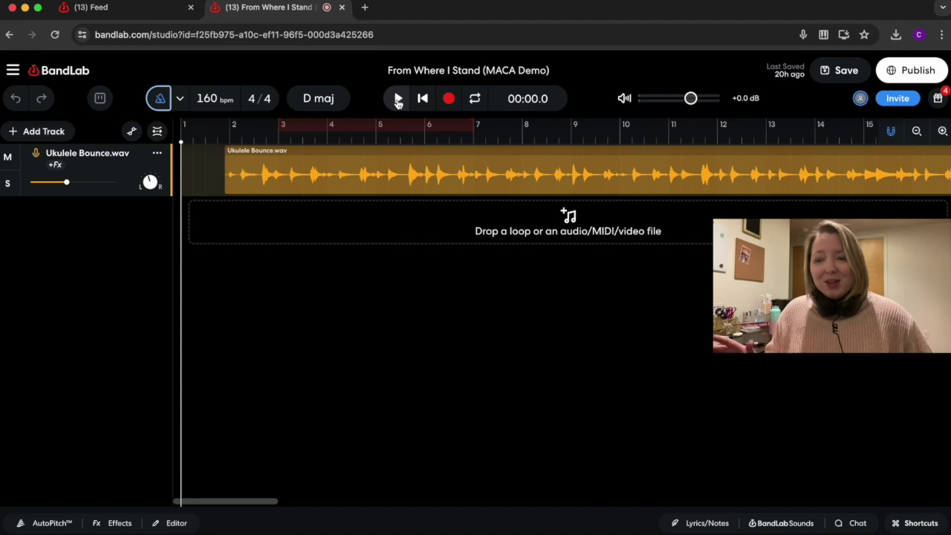
key("space")
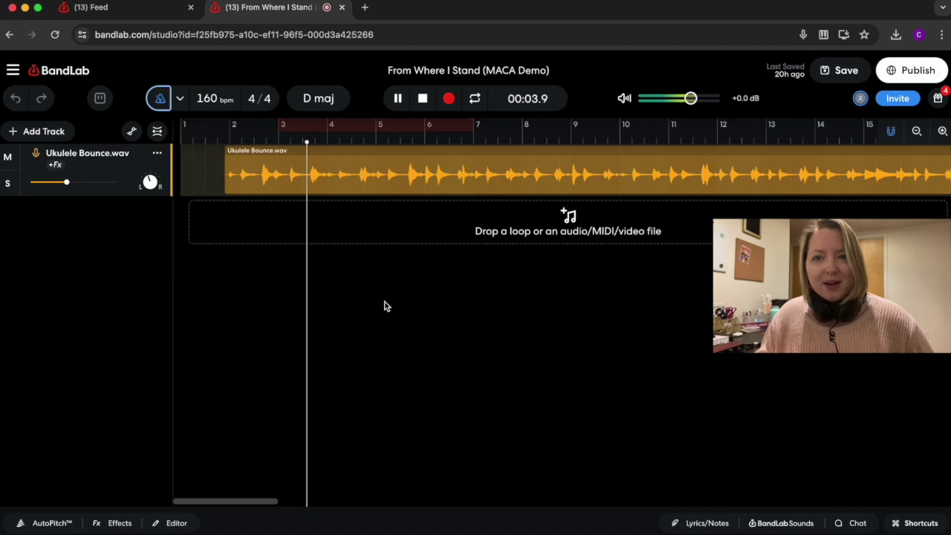
key("space")
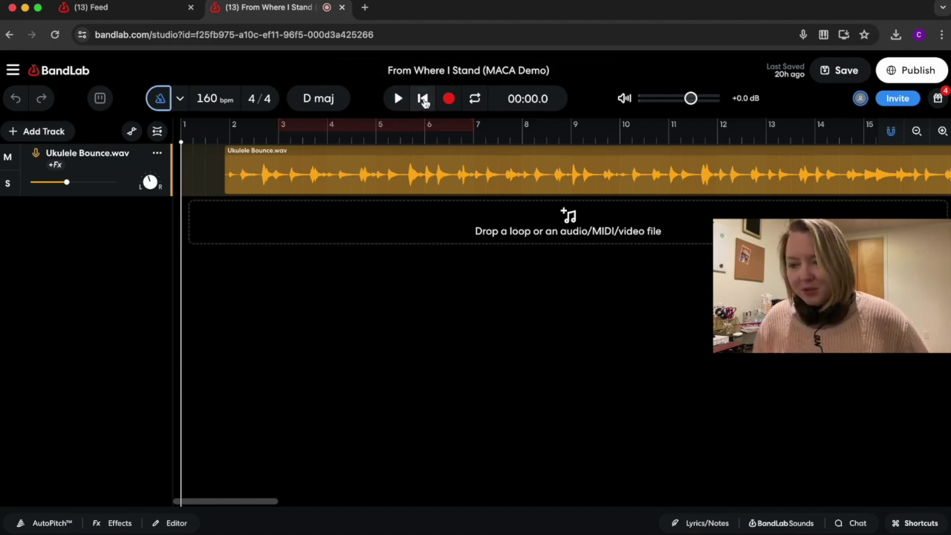
Step: Play a few seconds of the track, move the playhead to 00:05.0, and return it to the project start
key("space")
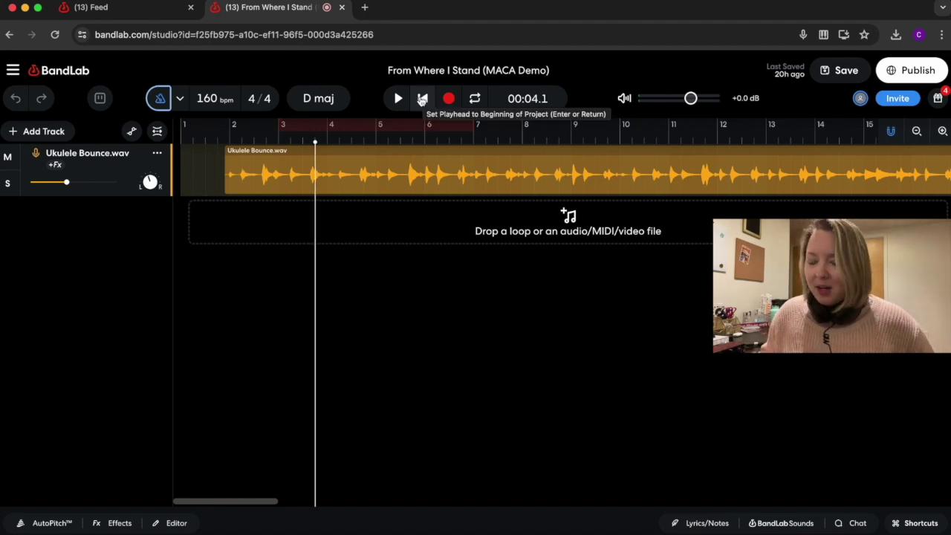
left_click_drag(315, 293, 345, 318)
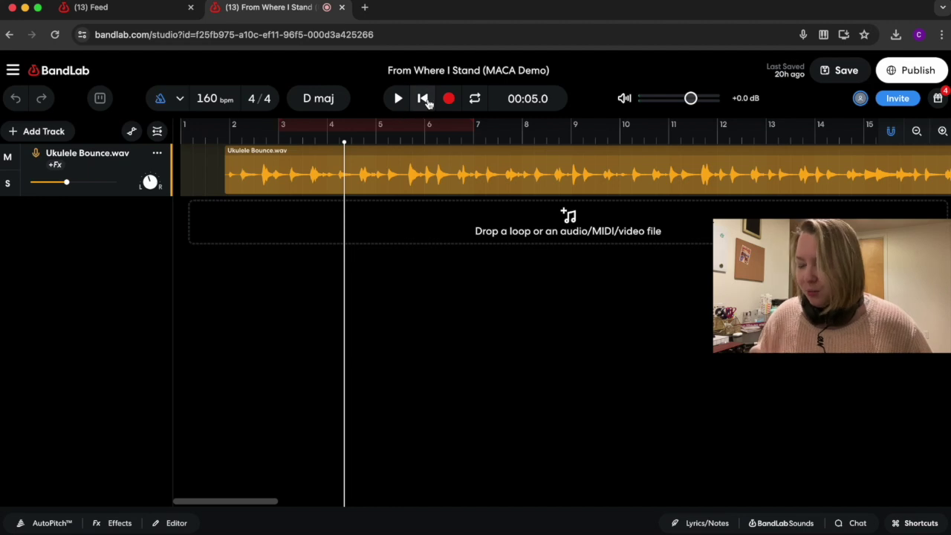
left_click(423, 99)
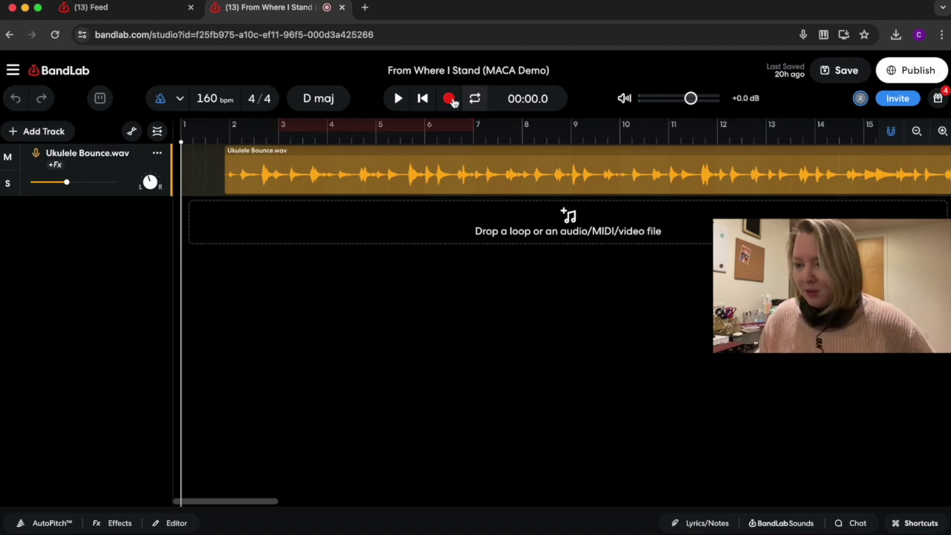
Step: Enable looping with the cycle region spanning from bar 2 to bar 3, and play the looped section
left_click(280, 124)
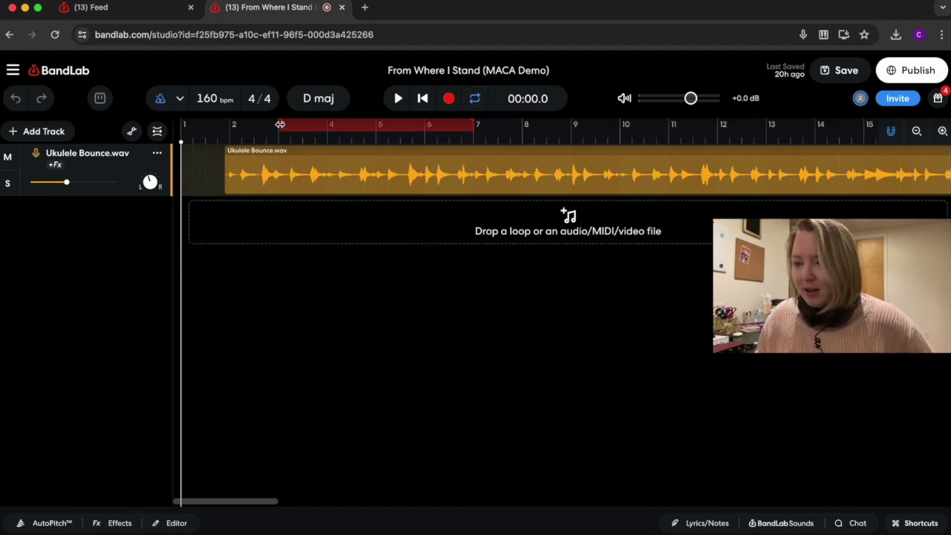
left_click(281, 124)
key("c")
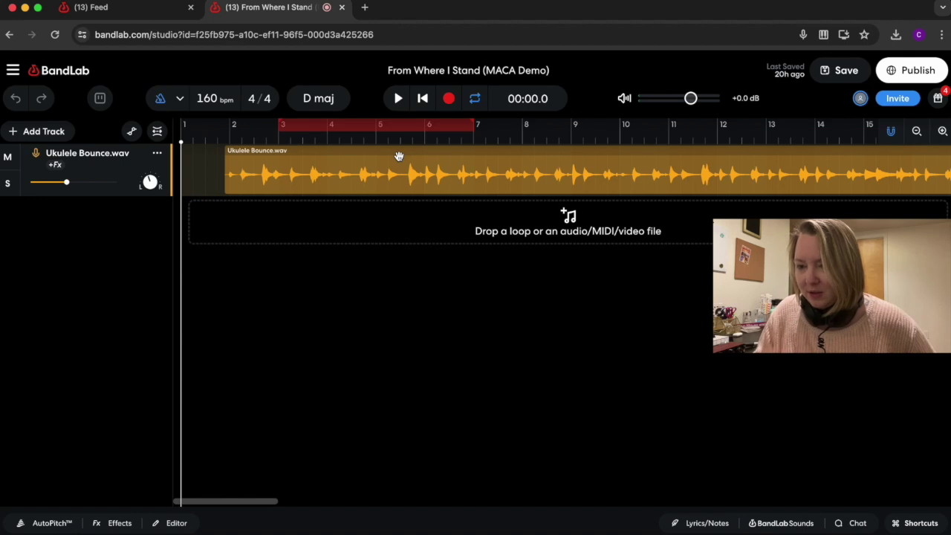
left_click_drag(280, 126, 234, 130)
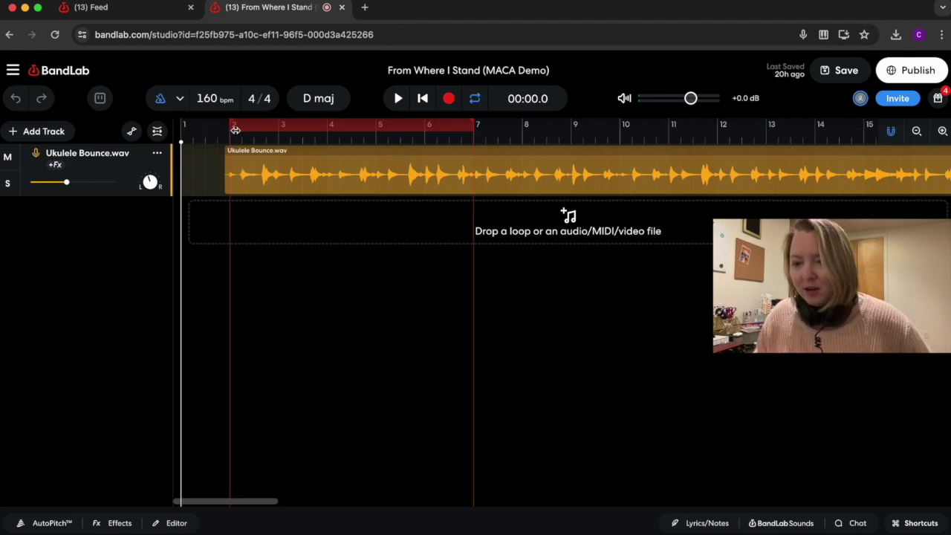
left_click(474, 125)
left_click_drag(476, 125, 286, 121)
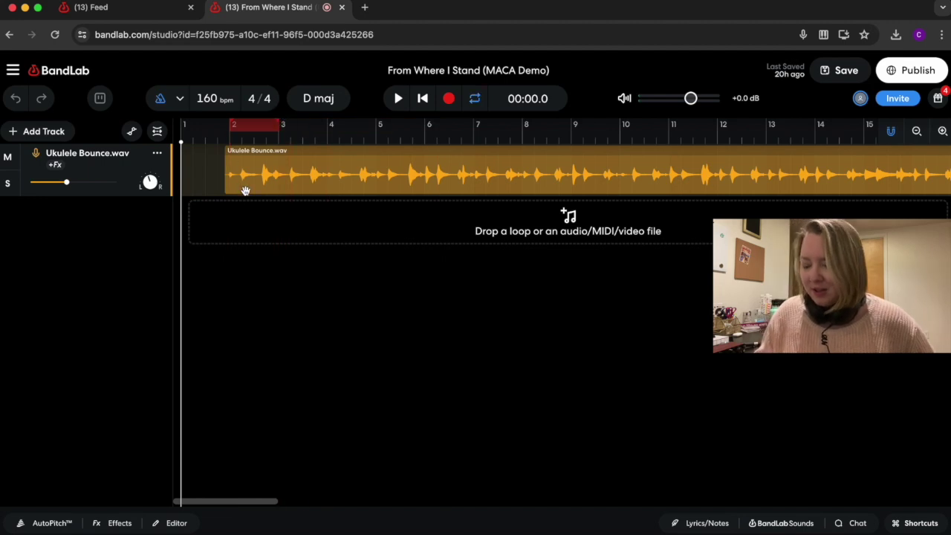
key("space")
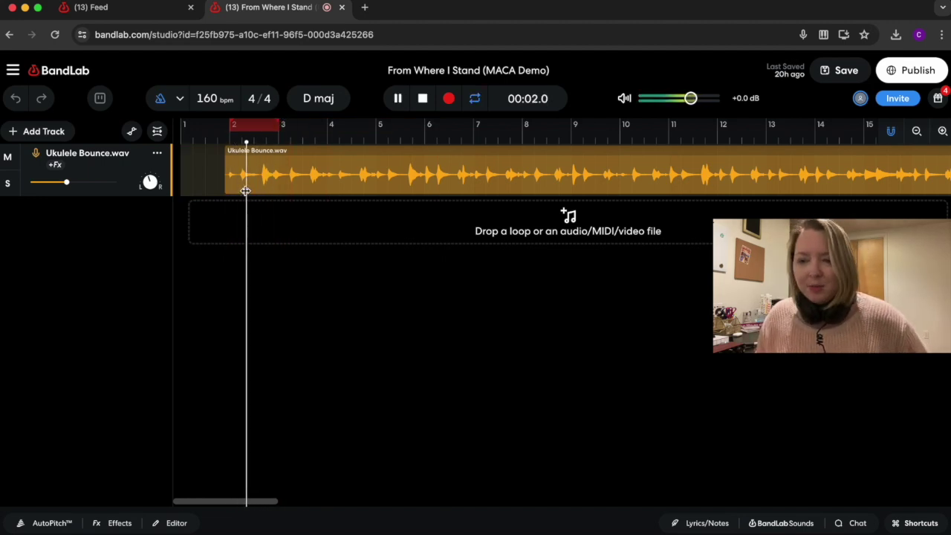
key("space")
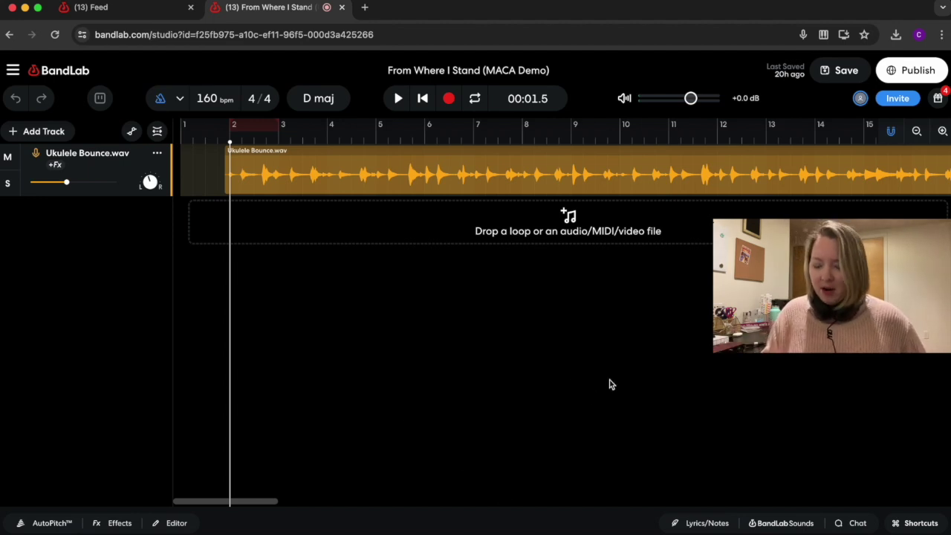
Step: Turn Snap to Grid off and back on while checking the timeline at different grid resolutions
scroll(610, 385, "up", 5)
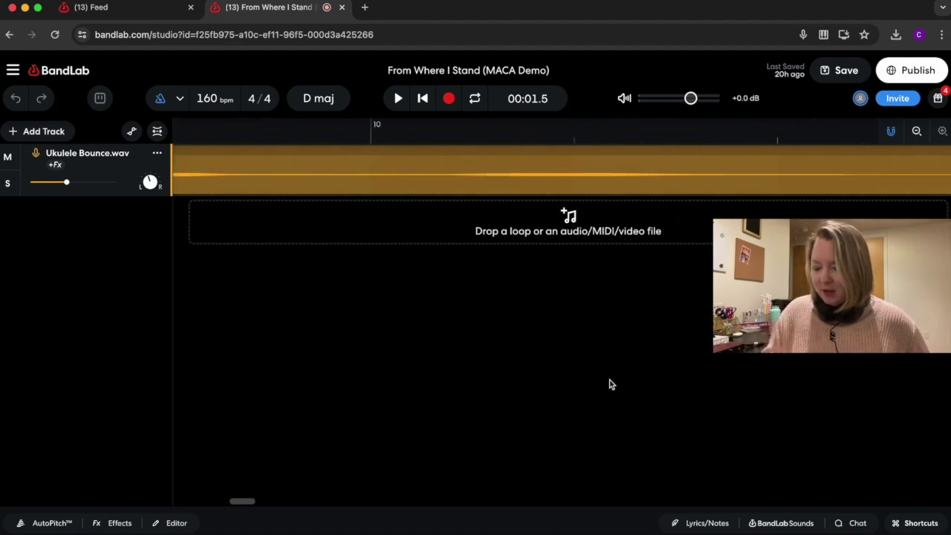
scroll(609, 384, "down", 10)
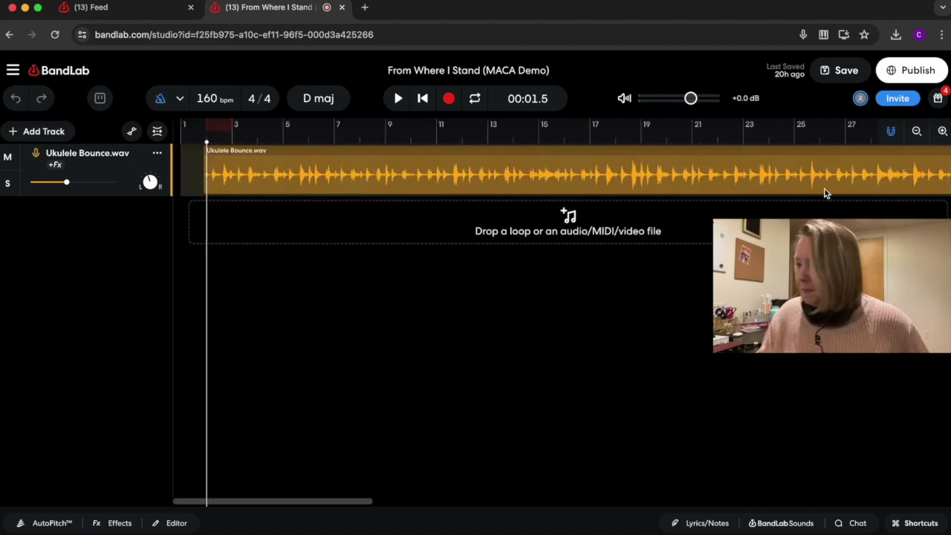
left_click(892, 133)
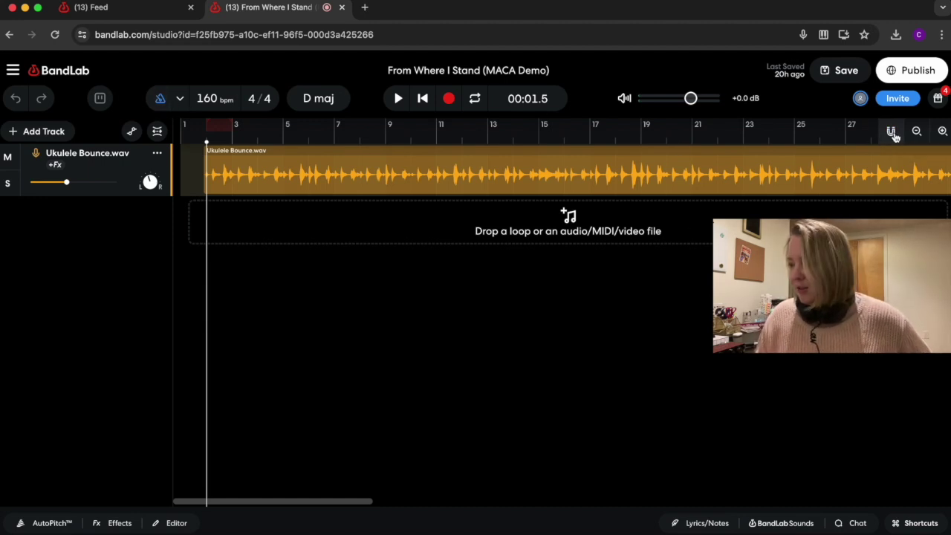
left_click(892, 132)
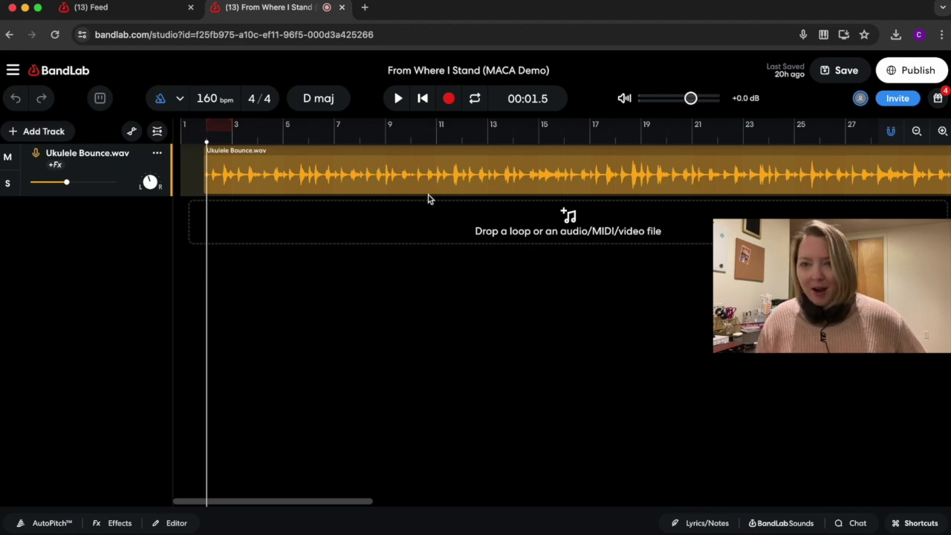
scroll(415, 273, "up", 5)
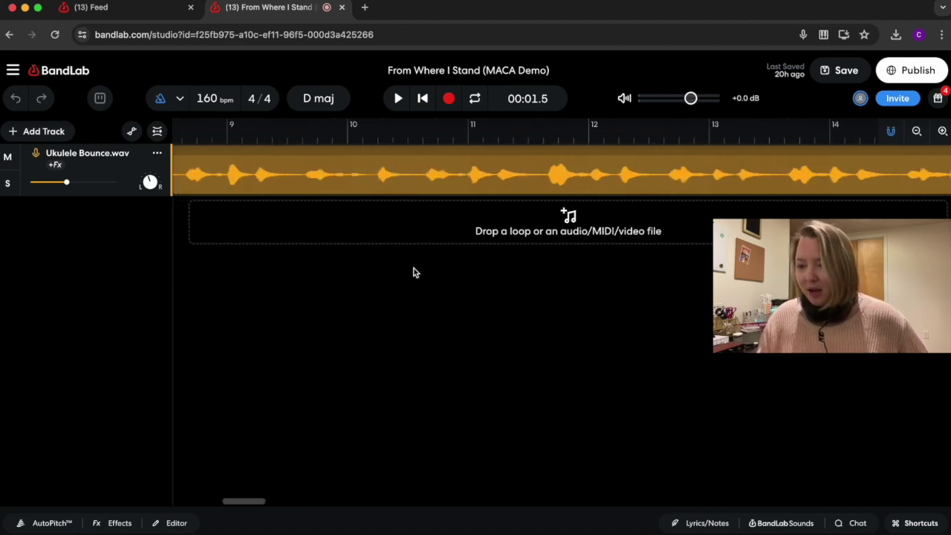
scroll(415, 273, "down", 3)
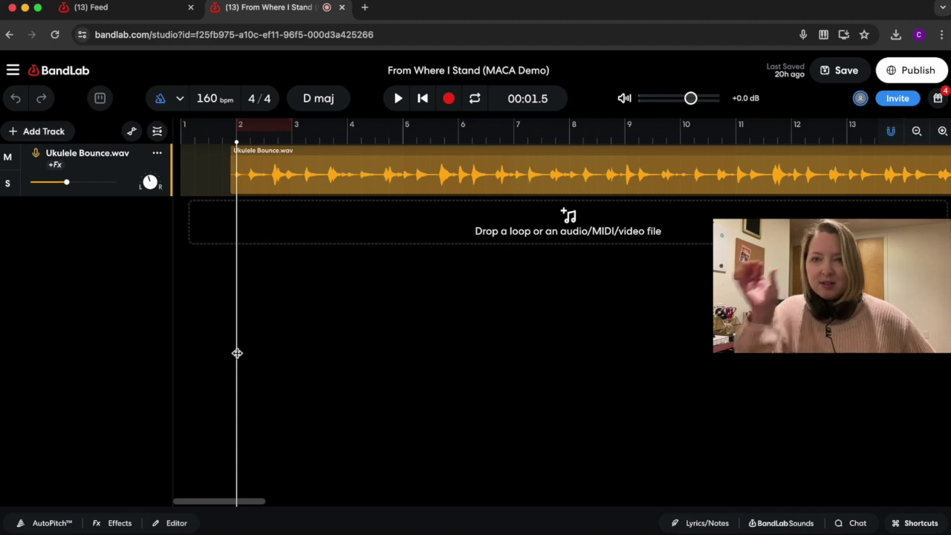
mouse_move(237, 353)
left_mouse_down()
mouse_move(297, 357)
mouse_move(238, 361)
left_mouse_up()
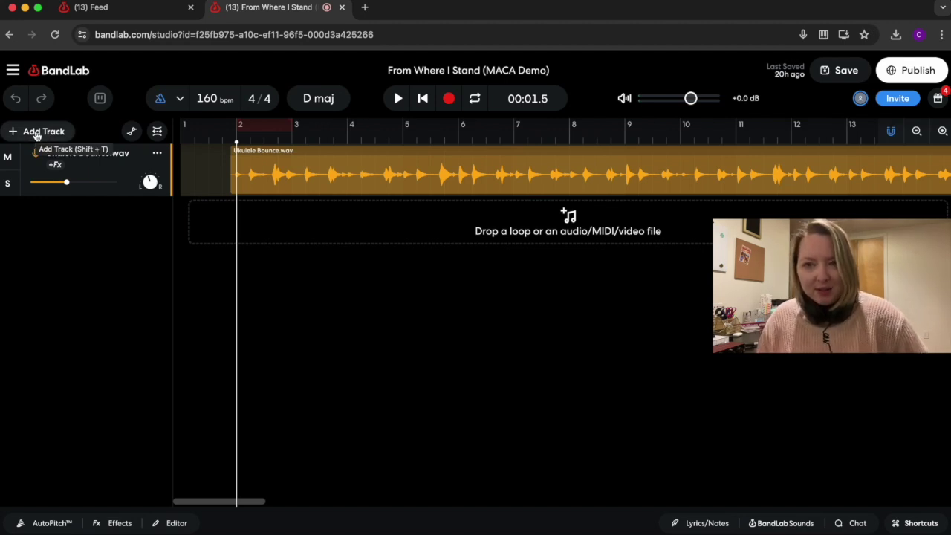
Step: Open the BandLab Sounds library and show its Loops
left_click(773, 527)
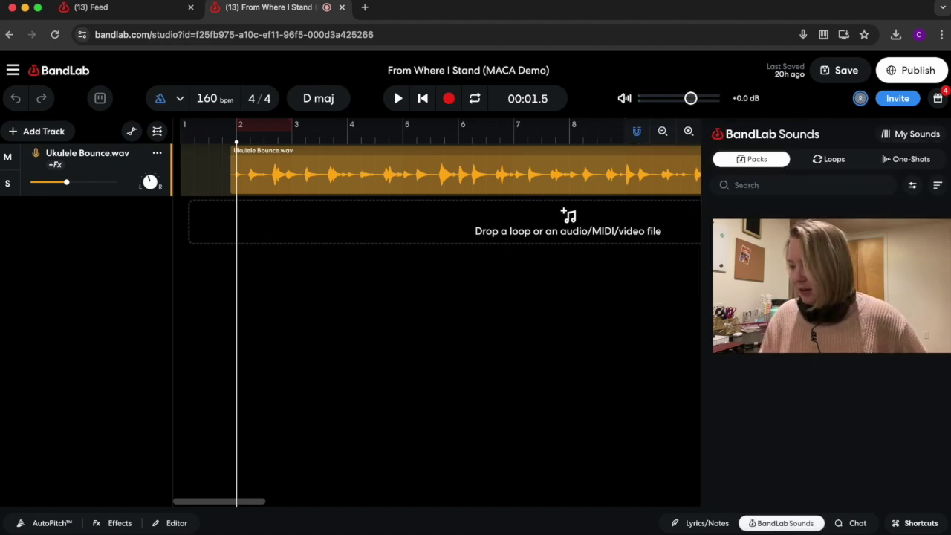
left_click(829, 160)
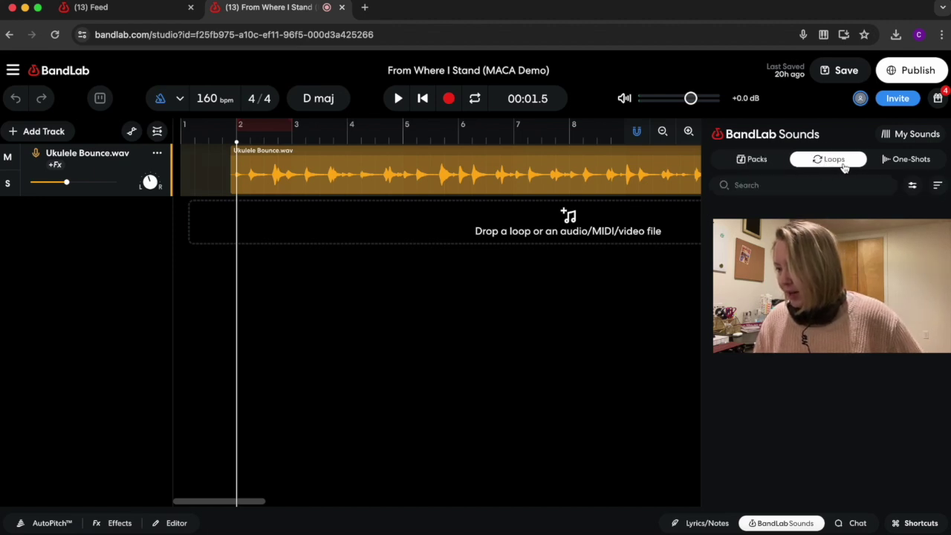
Step: Look through the Packs, Loops and One-Shots categories of the sound library, and close the library
left_click(771, 163)
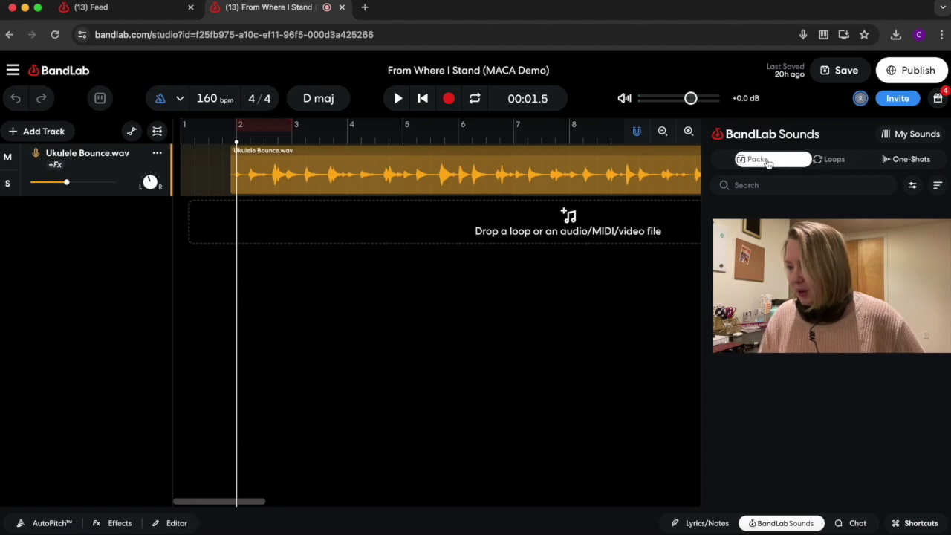
left_click(821, 163)
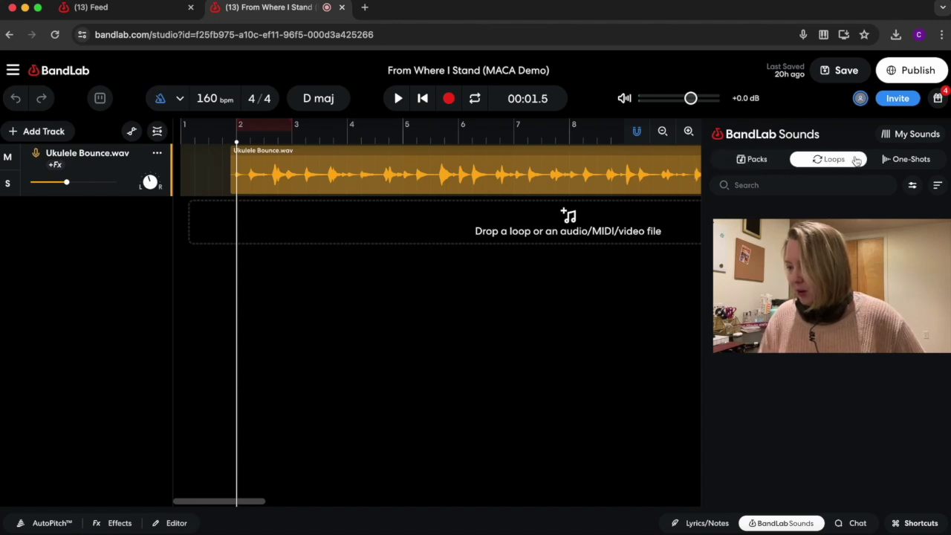
left_click(887, 160)
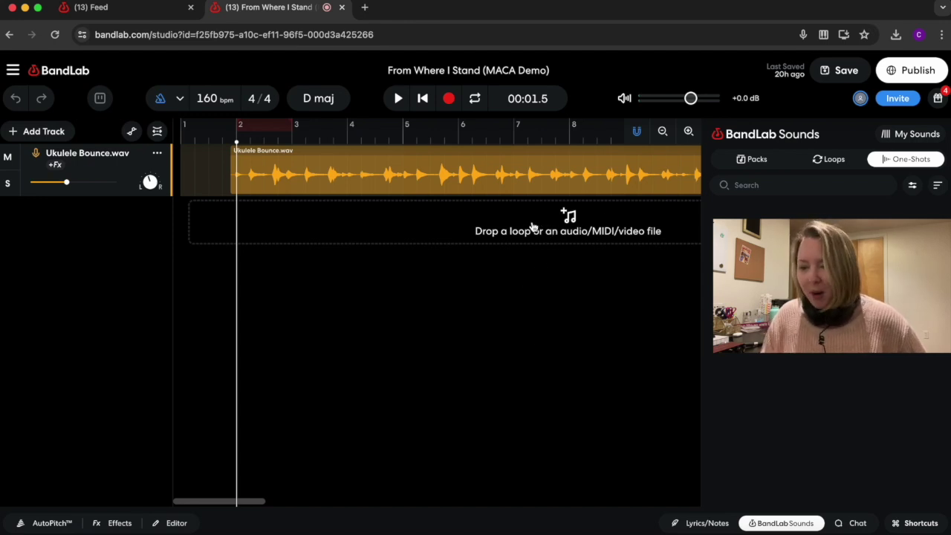
left_click(780, 523)
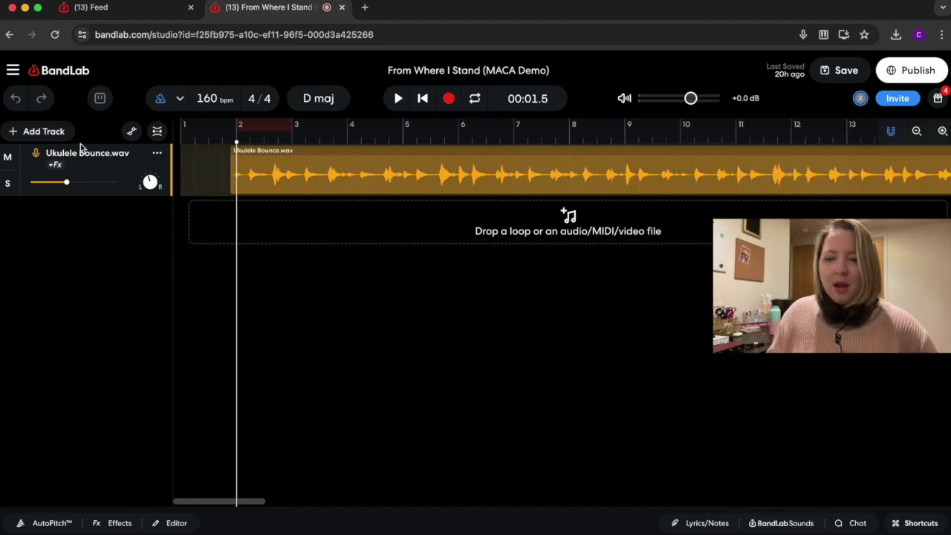
Step: Demonstrate muting and unmuting the Ukulele Bounce.wav track, and switch its solo on and off again
left_click(8, 158)
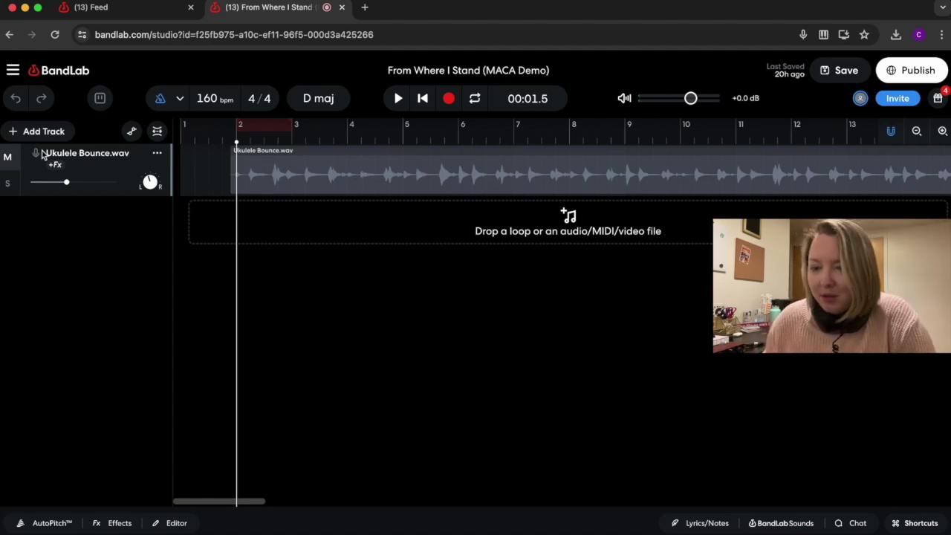
left_click(8, 163)
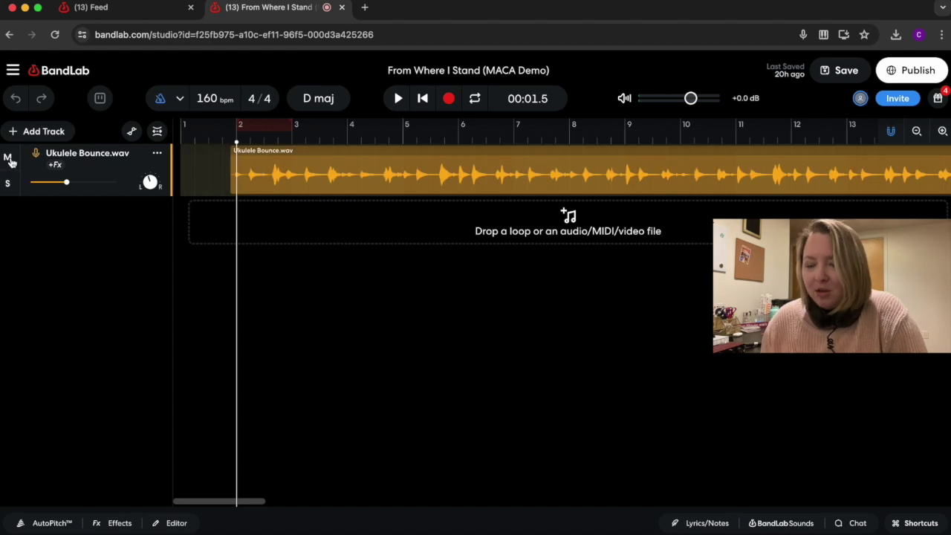
left_click(9, 159)
left_click(9, 159)
left_click(9, 184)
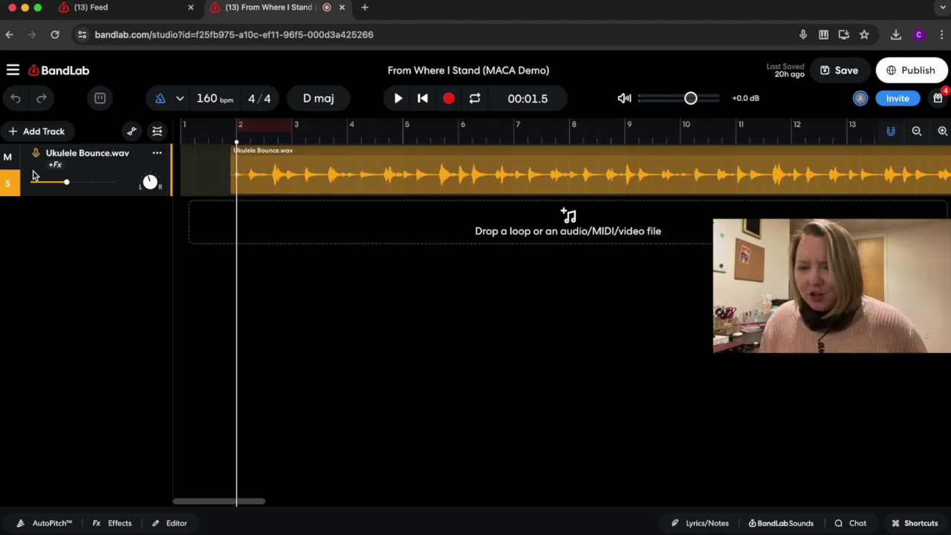
left_click(8, 186)
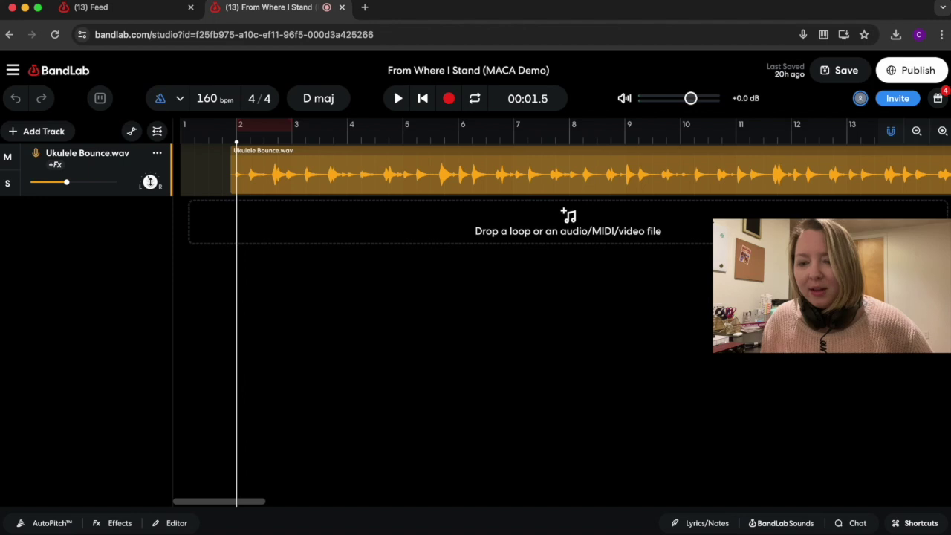
Step: Set the pan of the Ukulele Bounce.wav track slightly to the left, at -6
left_click_drag(150, 182, 148, 178)
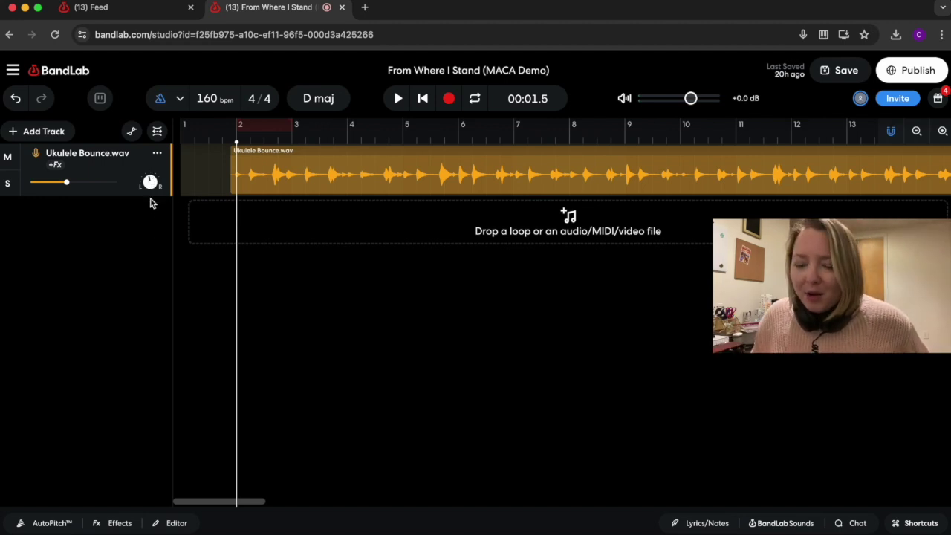
left_click_drag(150, 182, 151, 184)
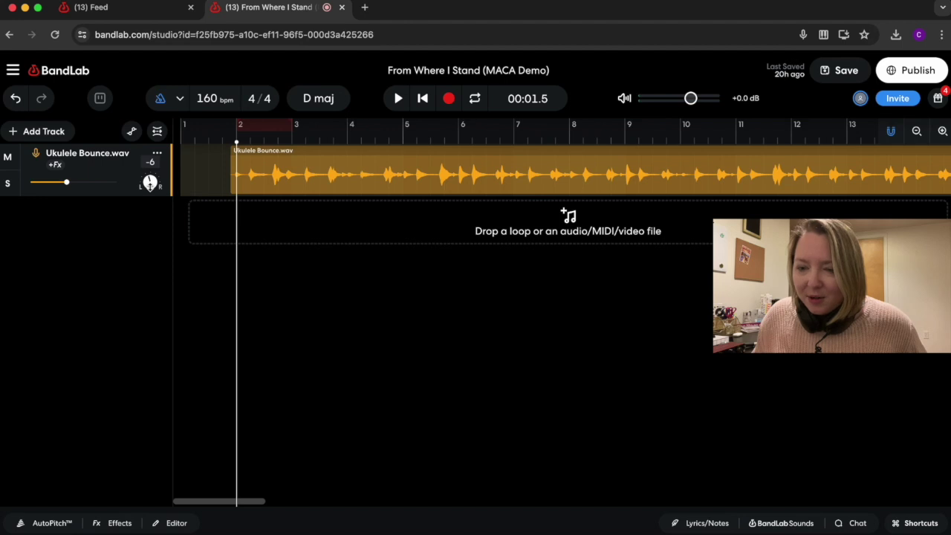
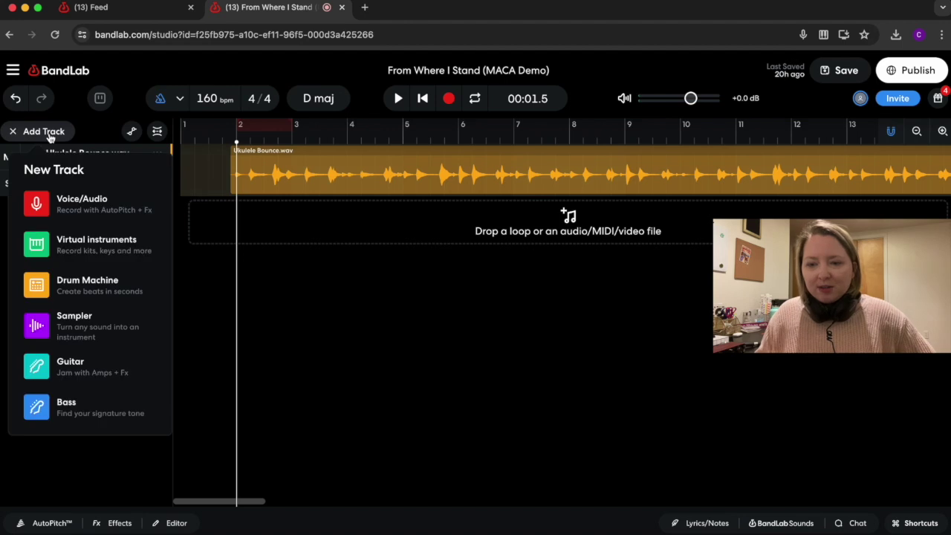
Step: Add a Voice/Audio track named "Lead Vox Take 1" and return the playhead to the project start
left_click(84, 211)
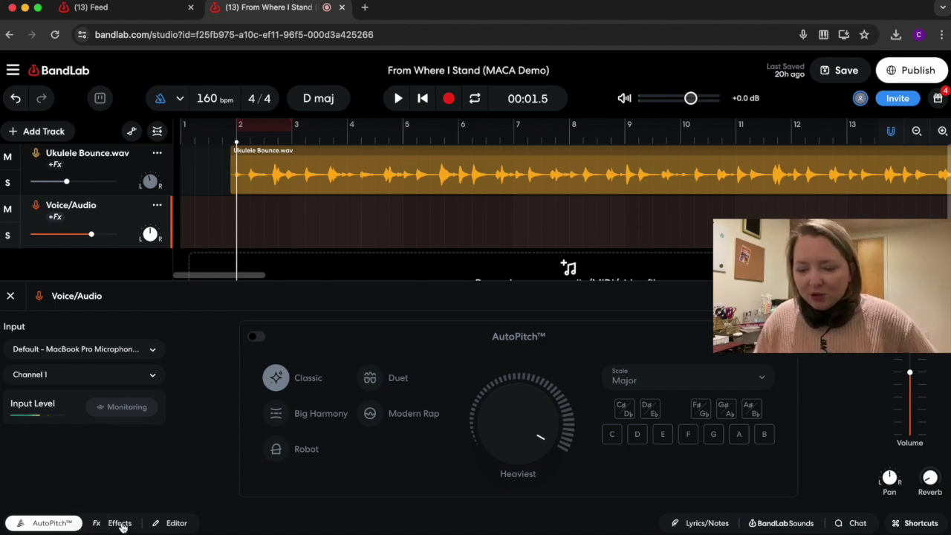
left_click(11, 298)
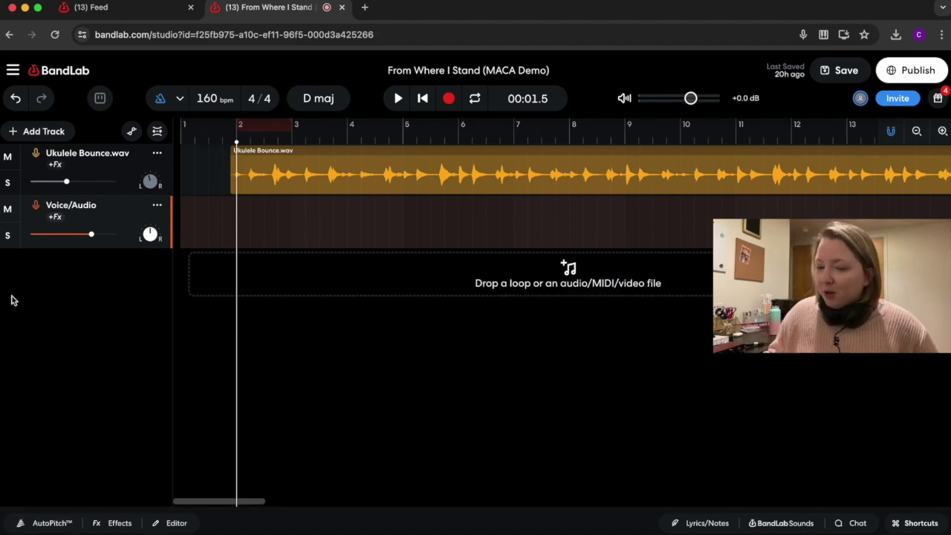
left_click_drag(236, 143, 187, 150)
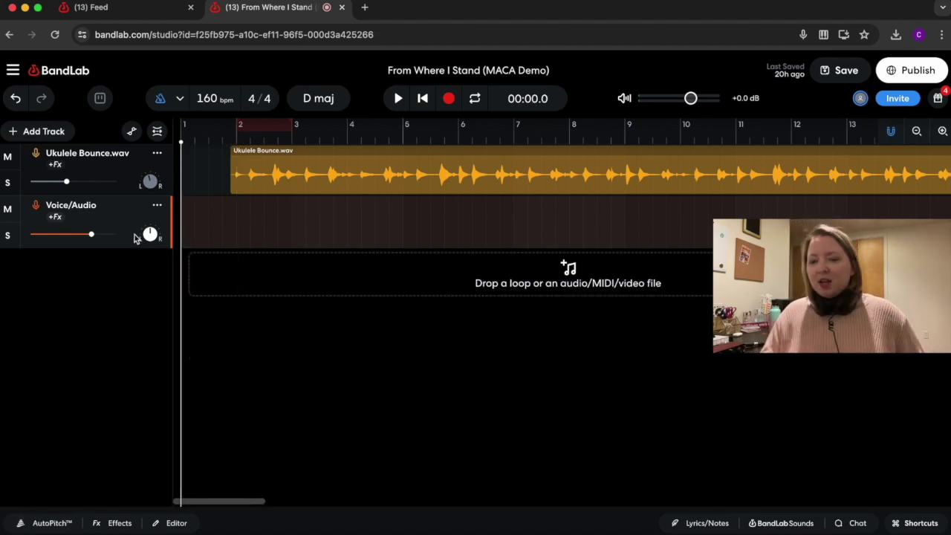
double_click(89, 209)
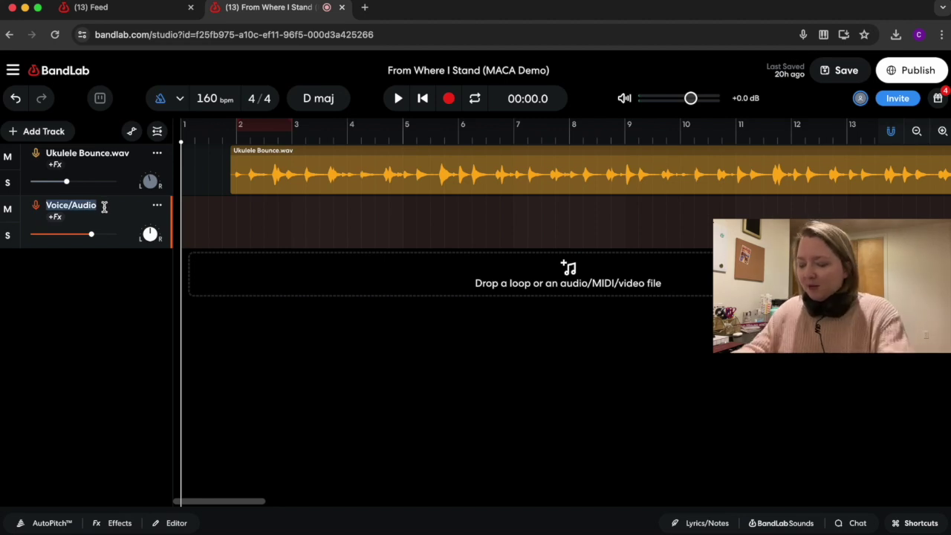
type("Lead Vox Take 1")
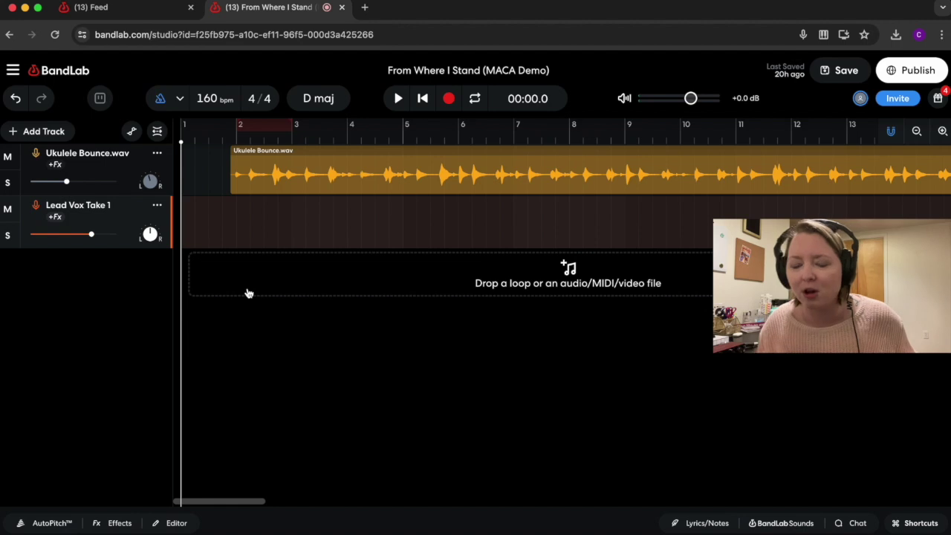
Step: Record about 45 seconds of vocals on Lead Vox Take 1 from the project start, and turn the metronome off
left_click(450, 100)
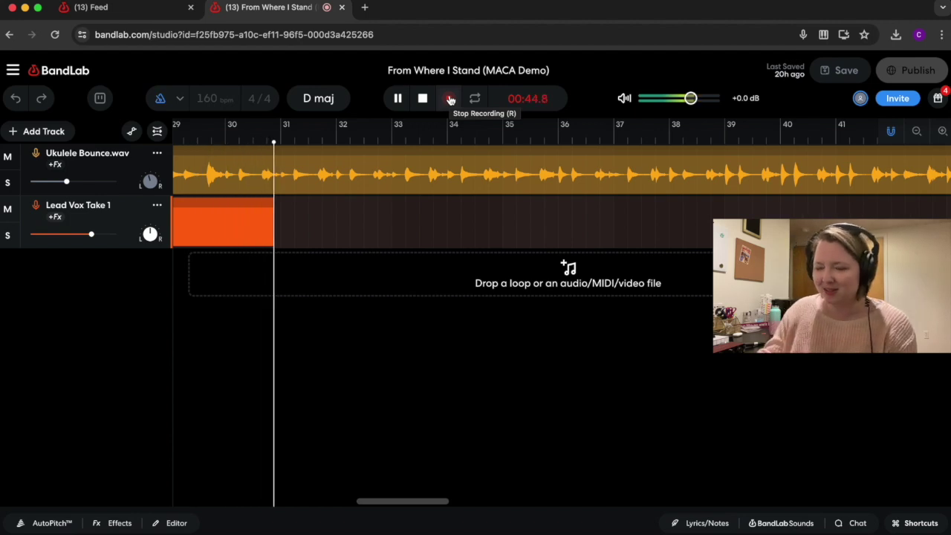
left_click(451, 100)
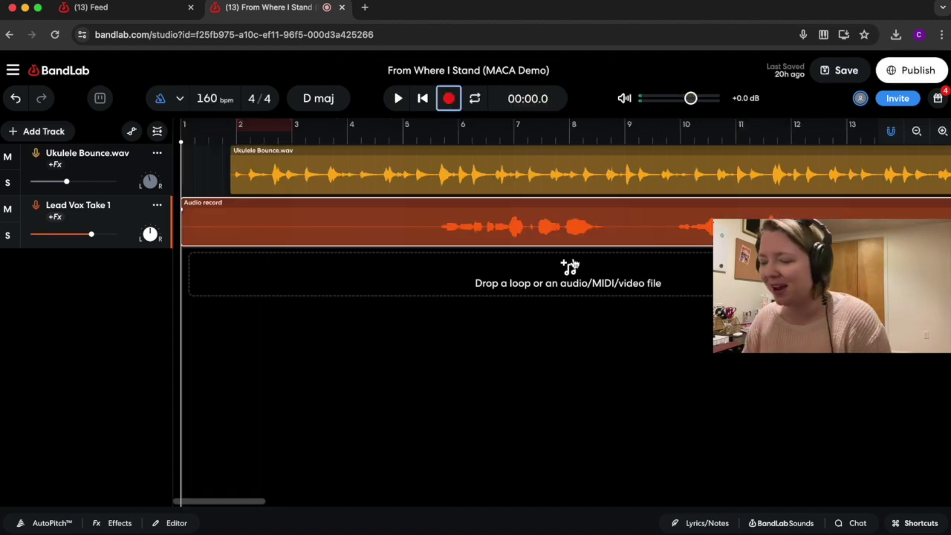
scroll(631, 282, "right", 10)
scroll(630, 287, "left", 10)
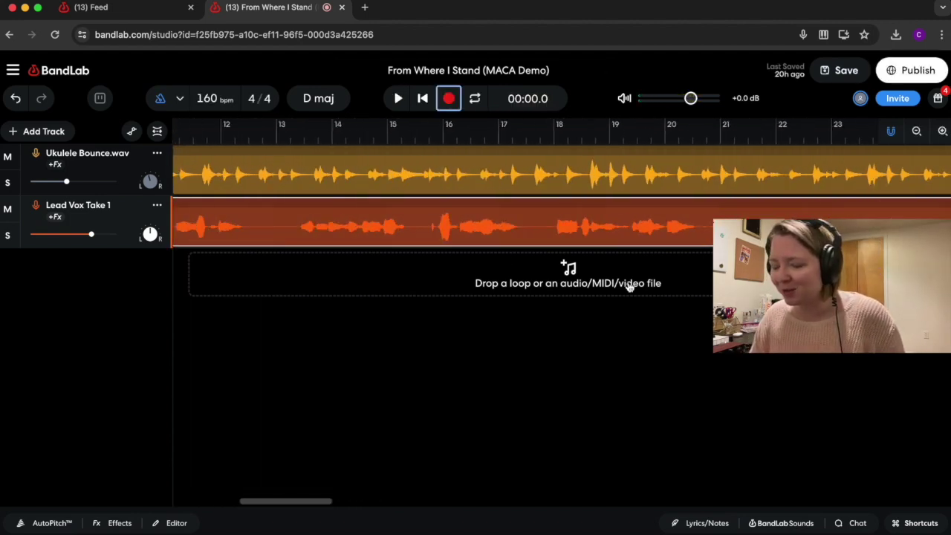
left_click(161, 102)
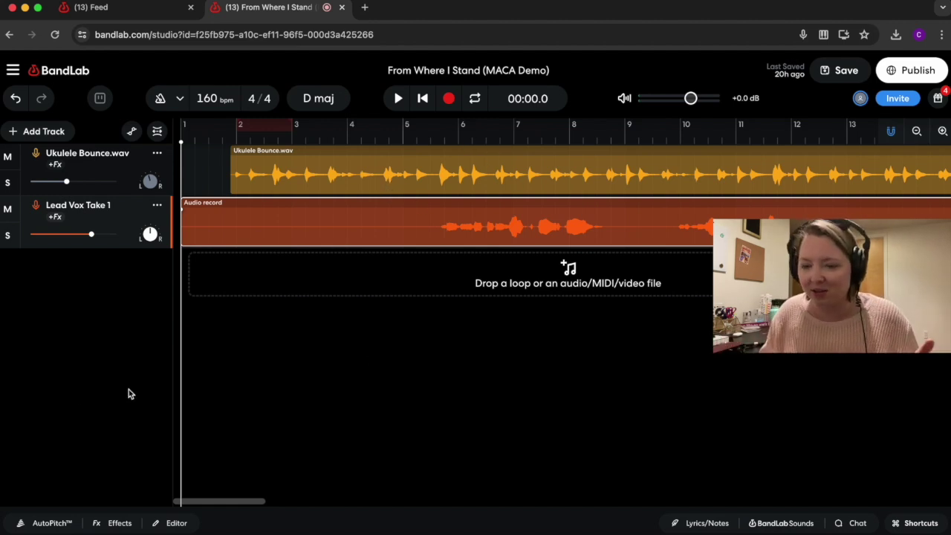
Step: Add another Voice/Audio track and name it "Lead Vox Take 2"
left_click(48, 134)
left_click(81, 211)
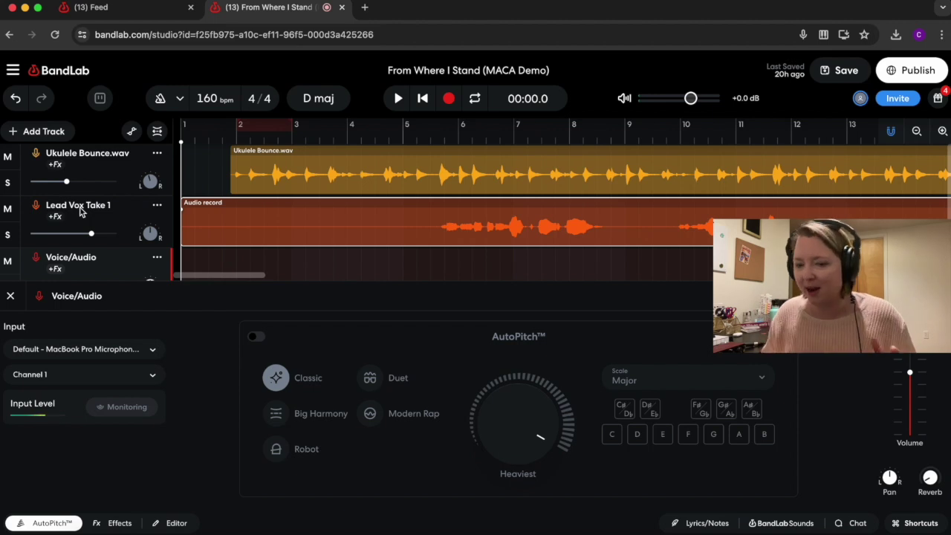
left_click(11, 295)
double_click(95, 256)
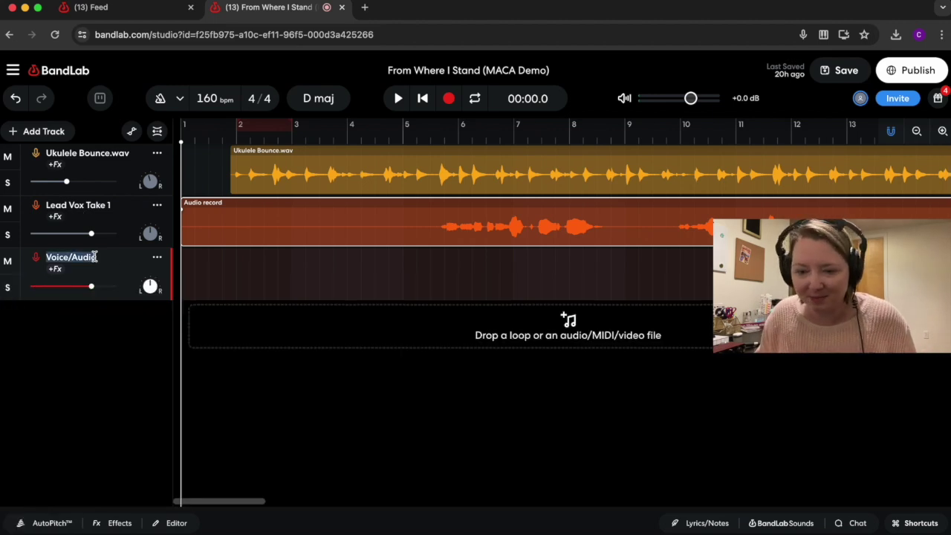
type("Lead Vox Take 2")
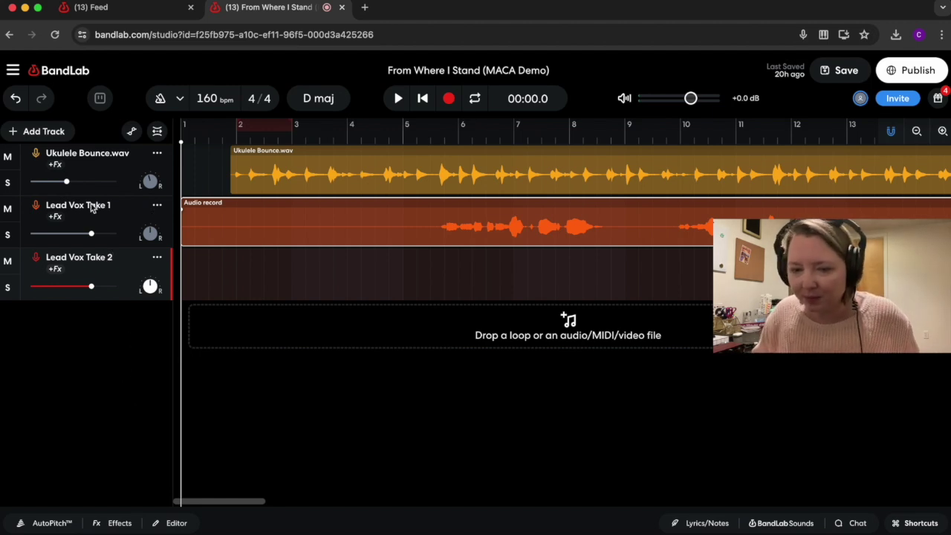
Step: Mute Lead Vox Take 1 and record a second vocal take on Lead Vox Take 2 from the project start
left_click(7, 210)
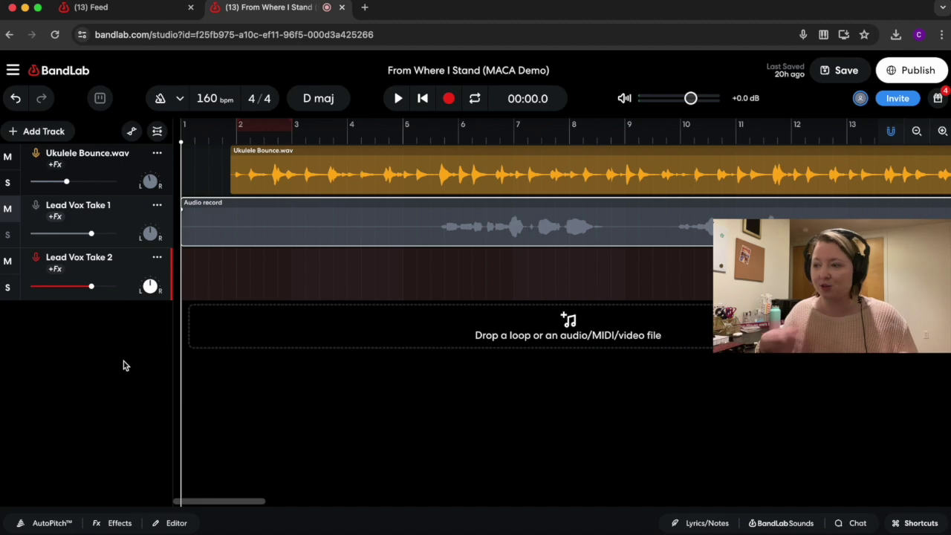
left_click(449, 98)
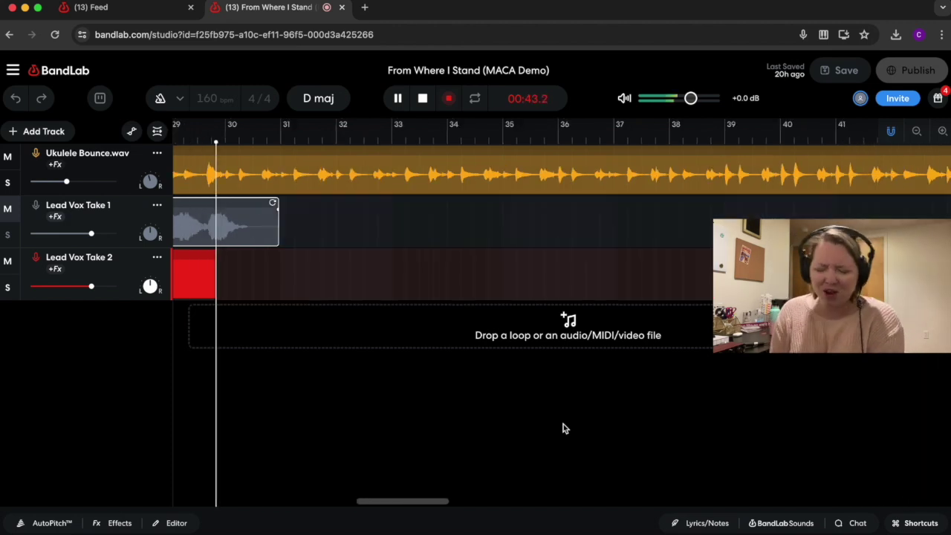
key("space")
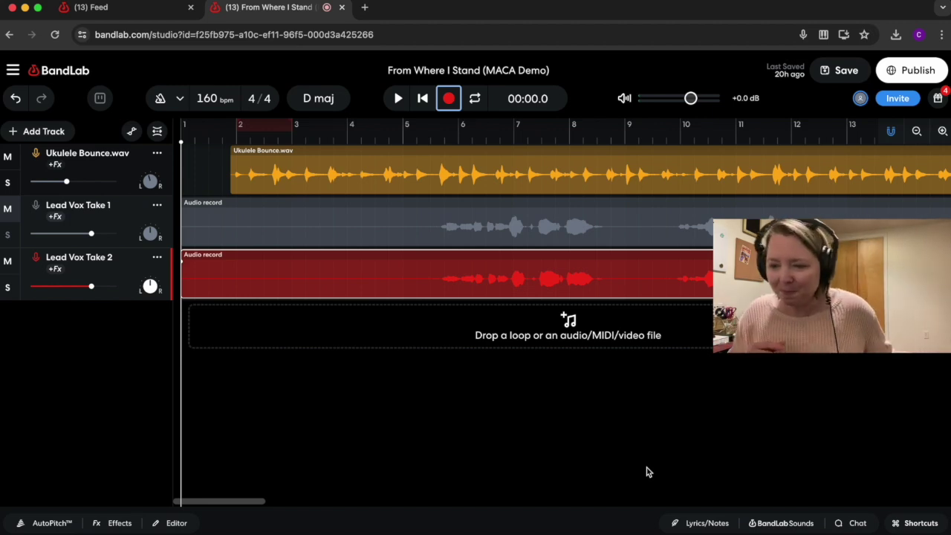
left_click(66, 347)
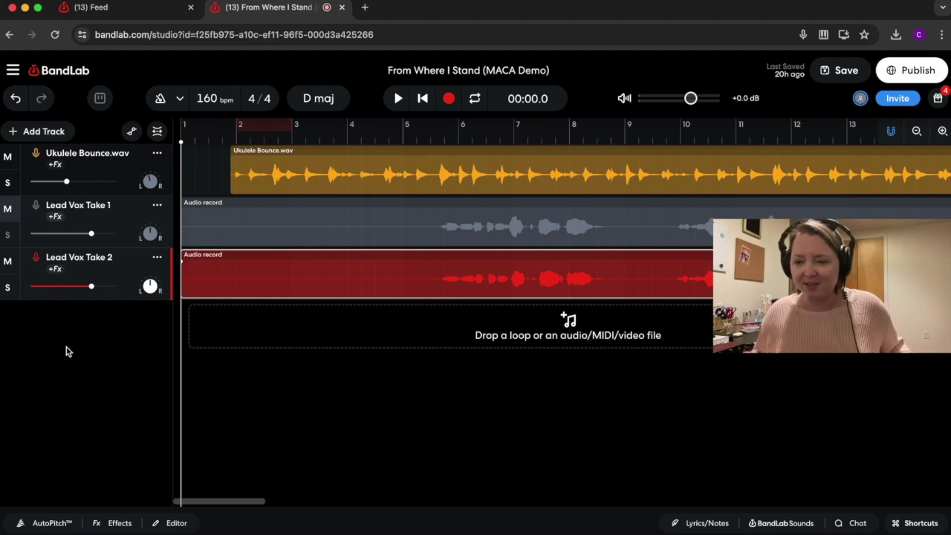
Step: Add a third Voice/Audio track and name it "Lead Vox"
left_click(53, 132)
left_click(78, 205)
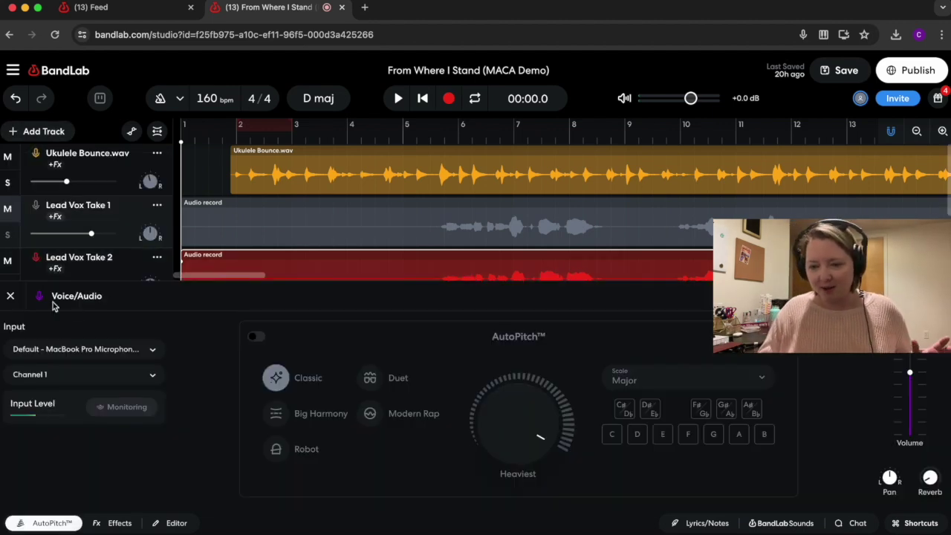
left_click(11, 296)
double_click(87, 313)
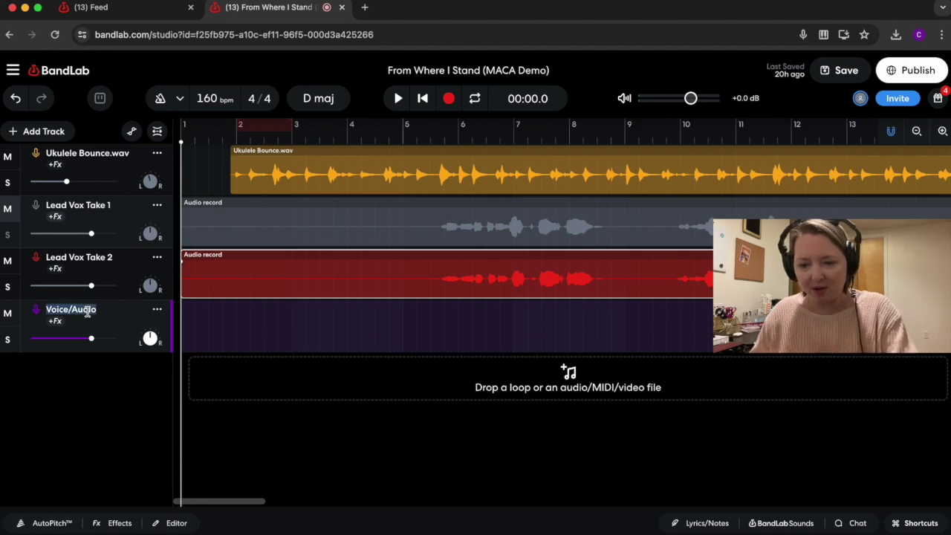
type("Lead Vox")
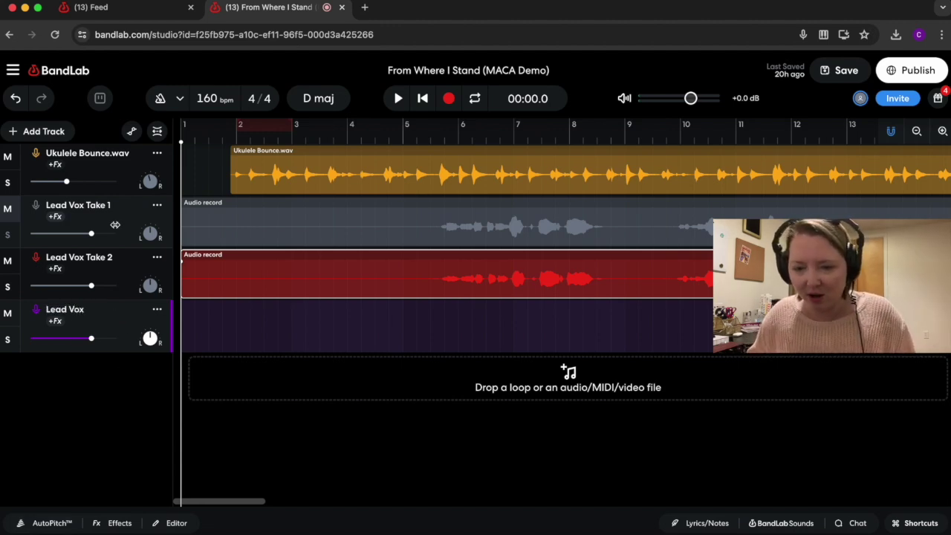
Step: Move the Lead Vox track above both vocal takes, directly below the ukulele track
left_click(117, 191)
left_click(117, 316)
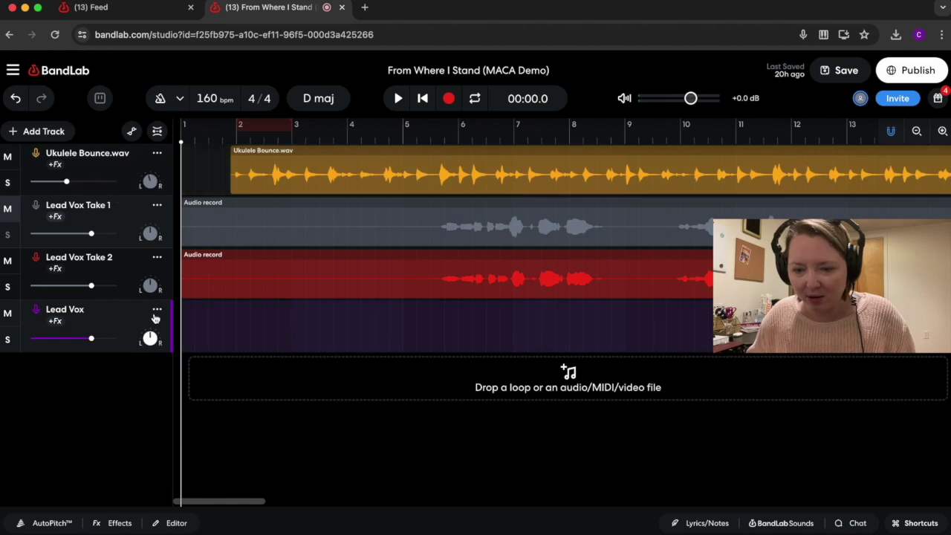
left_click(157, 310)
left_click(215, 401)
left_click(157, 257)
left_click(193, 390)
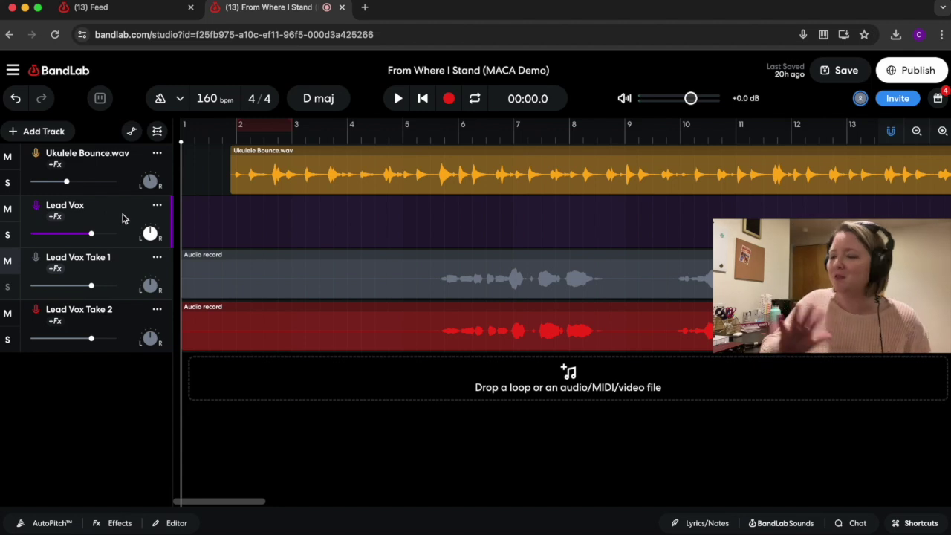
Step: Audition the first vocal phrase from 00:06.7 with Lead Vox Take 1 unmuted and Lead Vox Take 2 muted
left_click(9, 262)
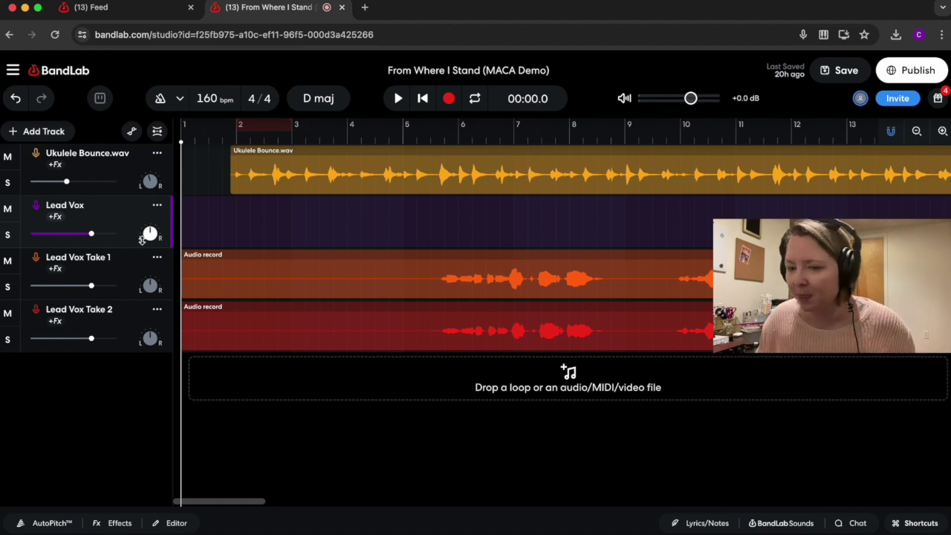
left_click(8, 261)
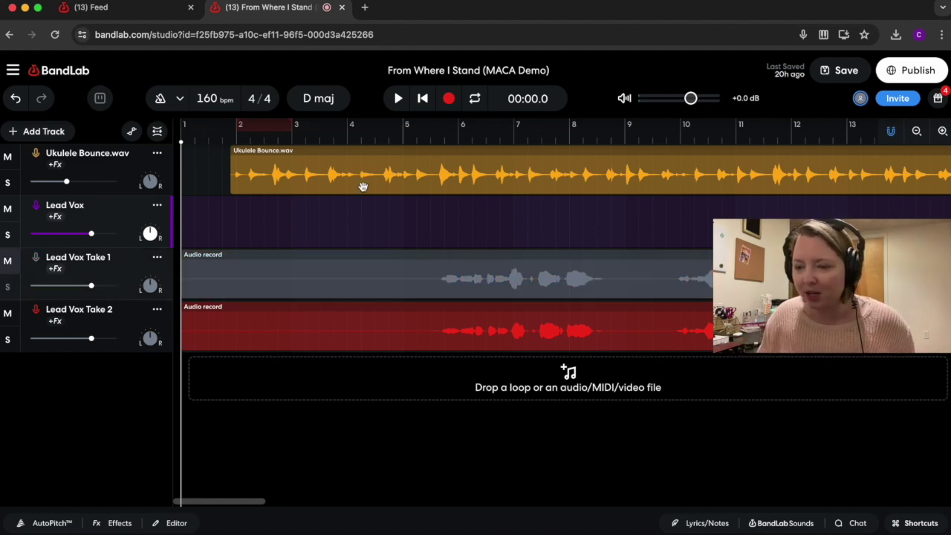
left_click_drag(182, 165, 429, 212)
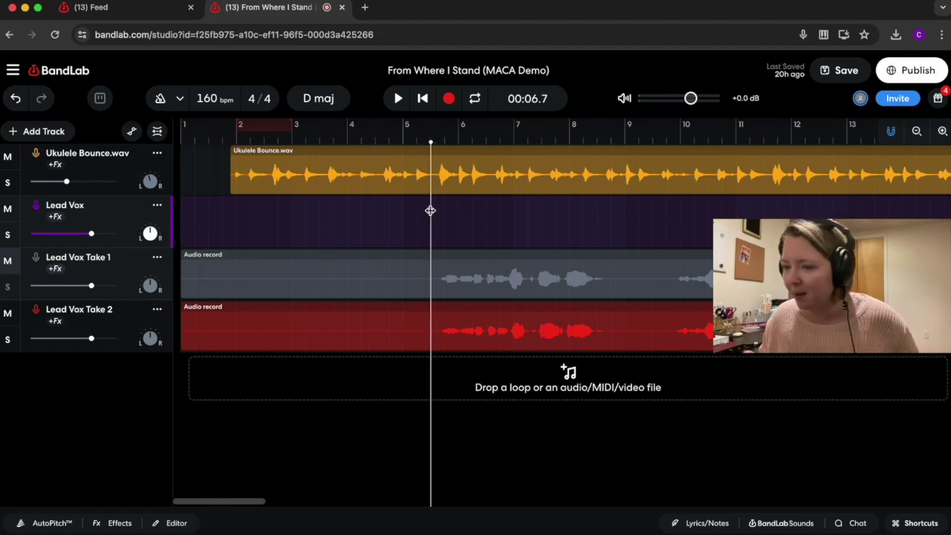
left_click(8, 264)
left_click(8, 314)
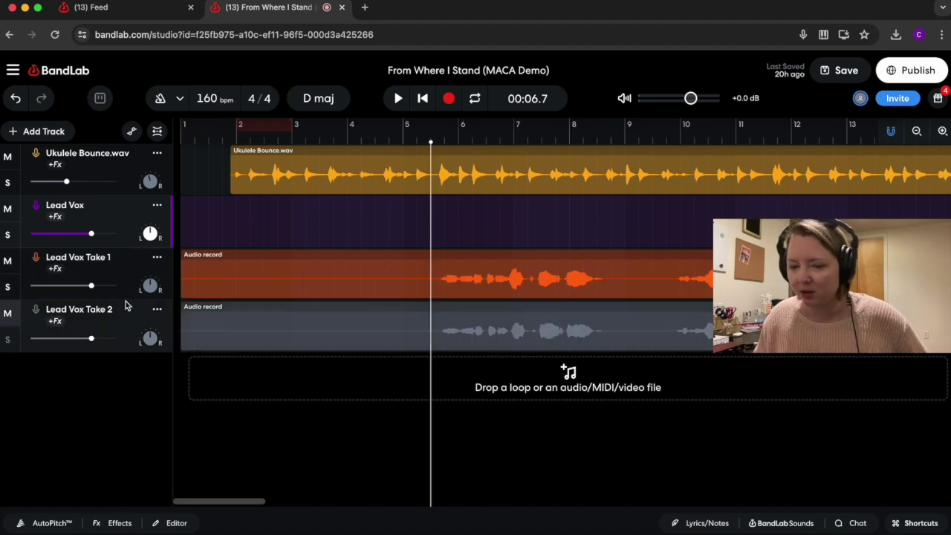
left_click(398, 99)
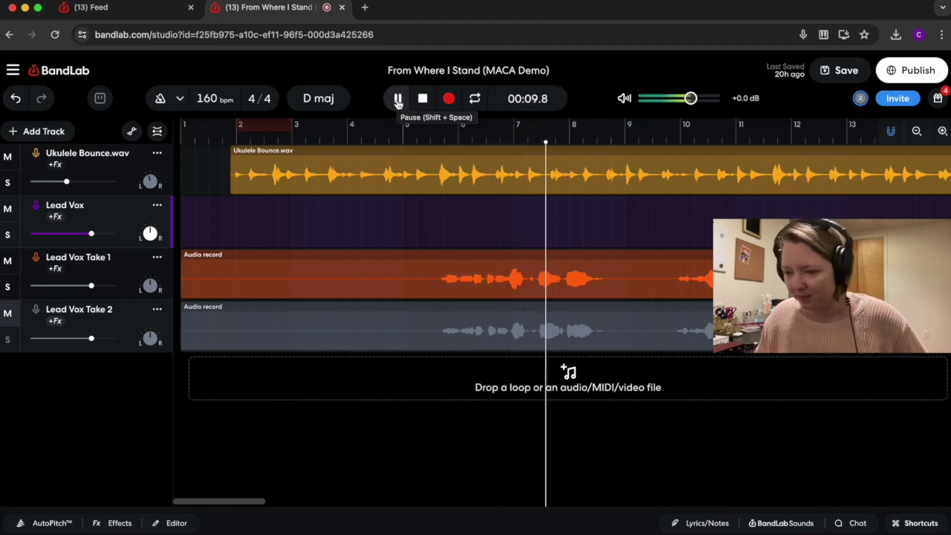
left_click(423, 98)
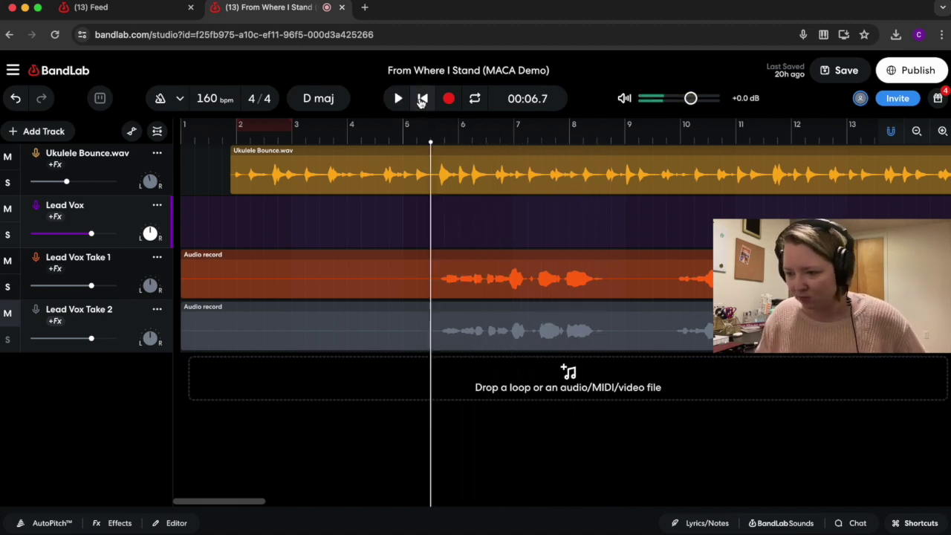
Step: Audition the same first phrase from 00:06.7 with Lead Vox Take 1 muted and Lead Vox Take 2 unmuted
left_click(8, 261)
left_click(8, 313)
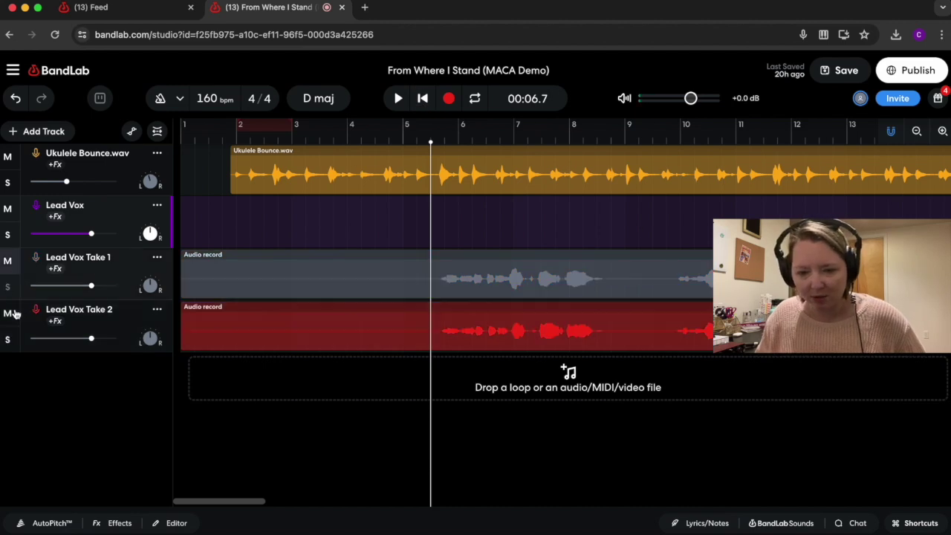
left_click(391, 101)
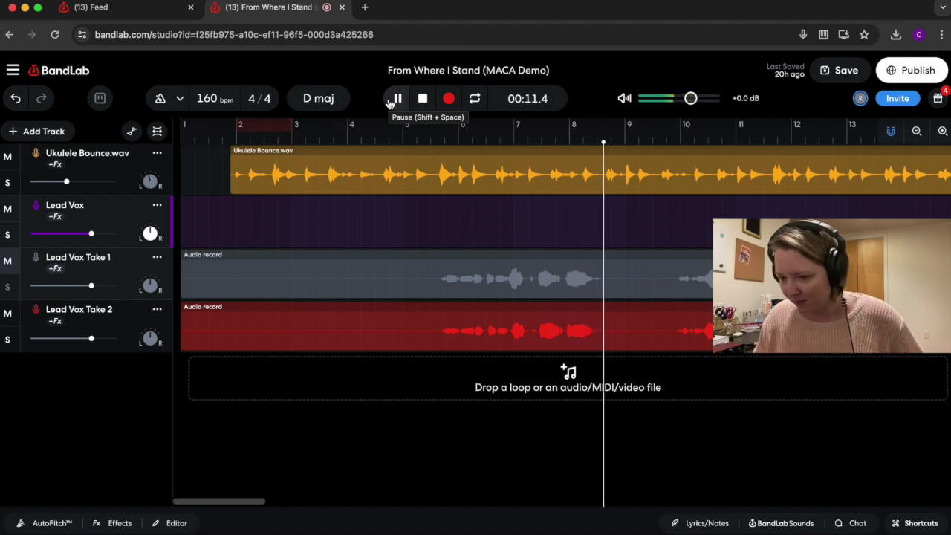
left_click(398, 98)
Step: Unmute Lead Vox Take 1, mute Lead Vox Take 2, and slice the Take 1 region at 00:06.7
left_click(7, 313)
left_click(7, 261)
left_click(436, 289)
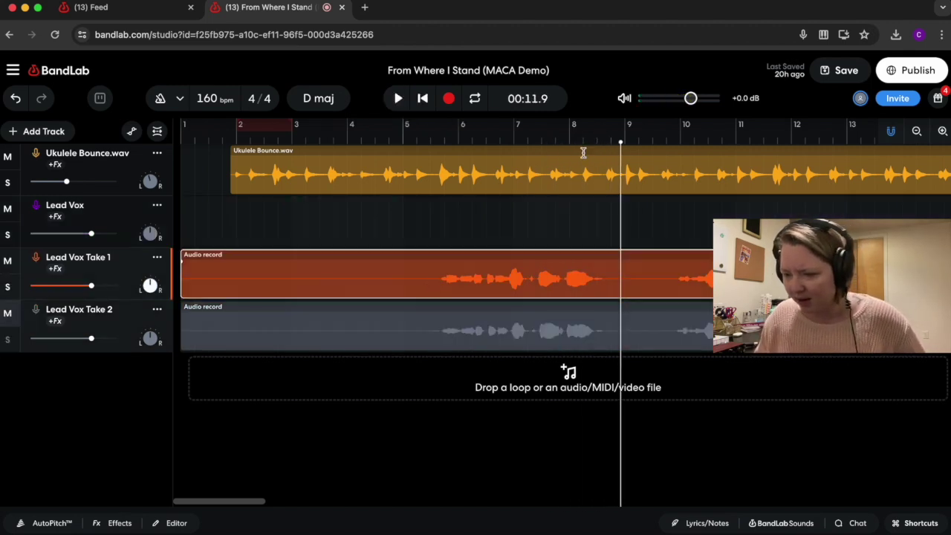
left_click_drag(619, 171, 429, 221)
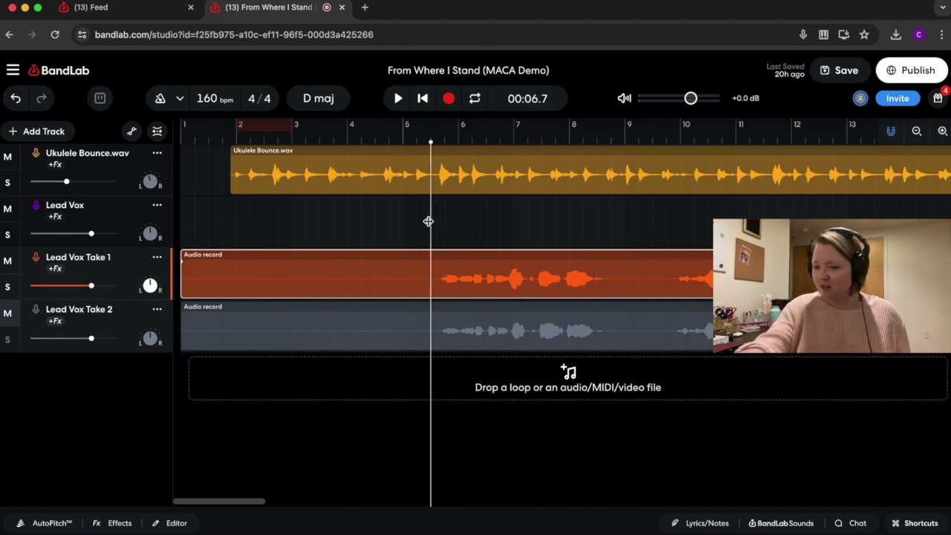
right_click(452, 267)
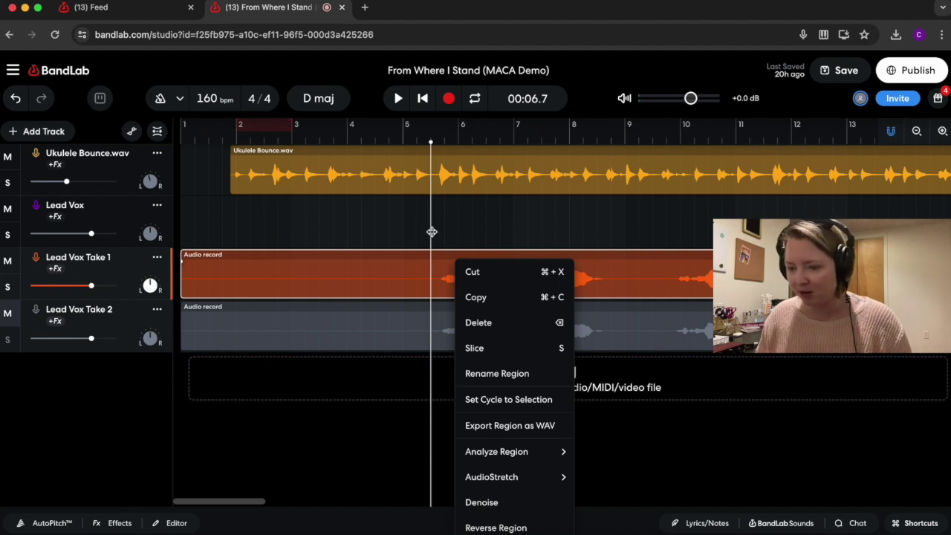
left_click(472, 348)
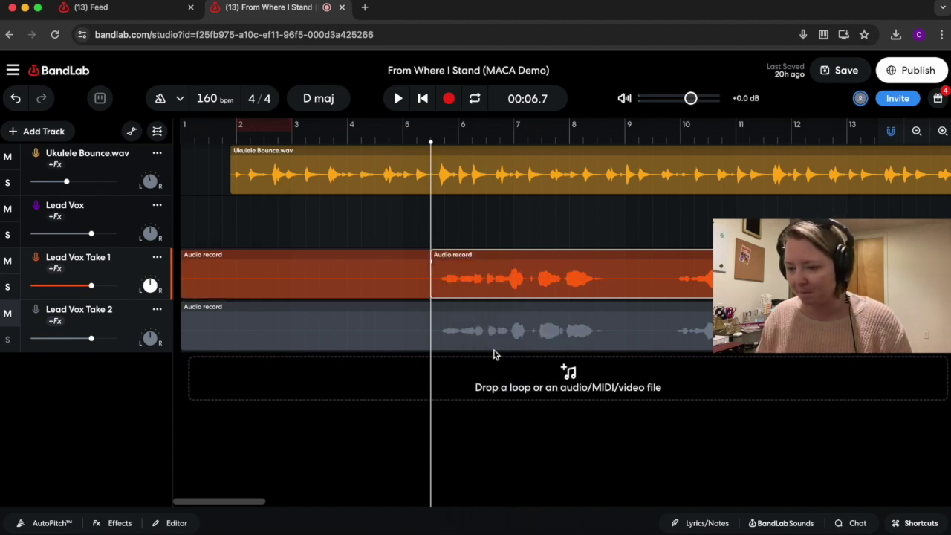
Step: Slice the Take 1 region at 00:12.0 and move the first-phrase piece straight up onto the Lead Vox track
left_click_drag(429, 226, 622, 242)
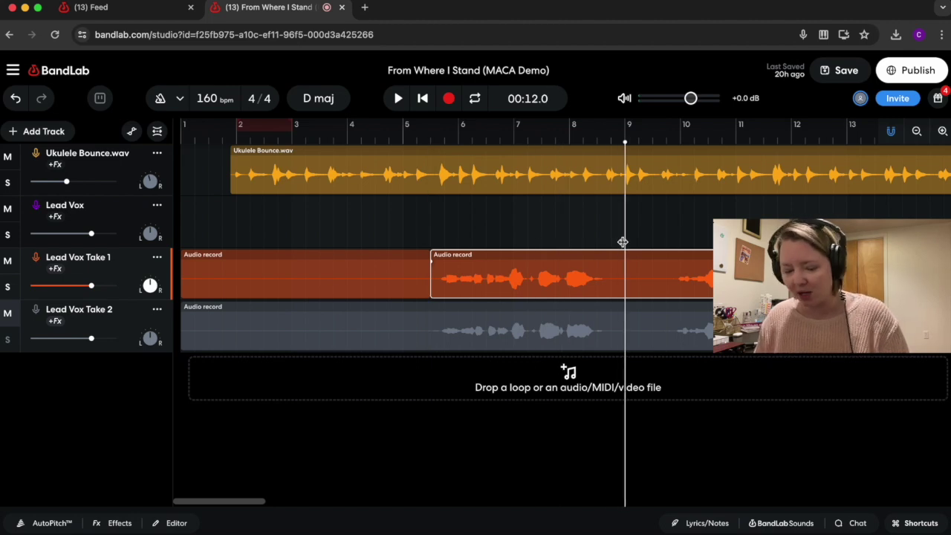
key("super+e")
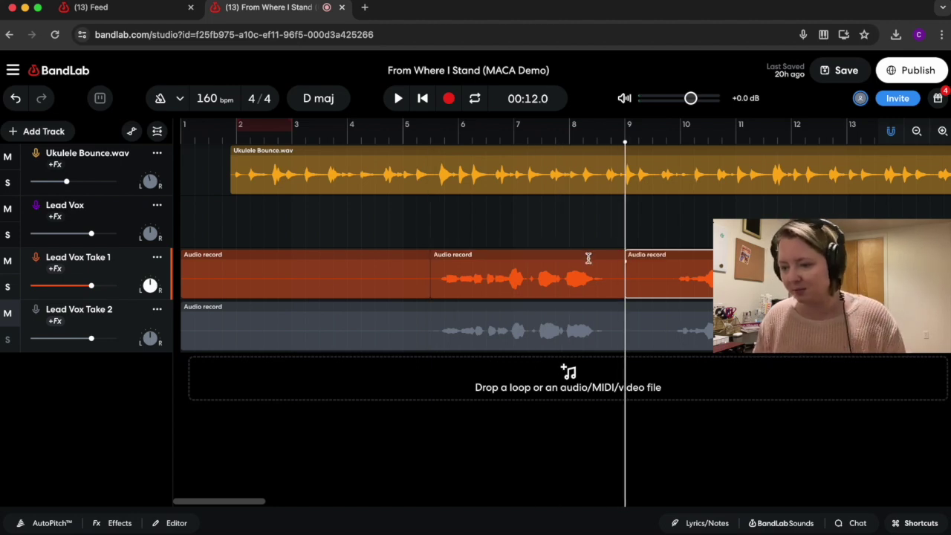
left_click_drag(531, 273, 531, 236)
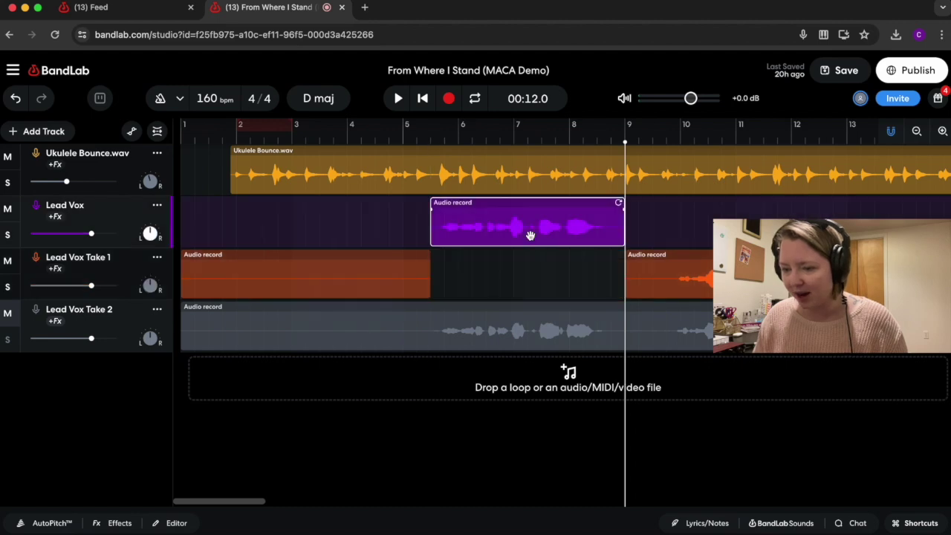
left_click(529, 275)
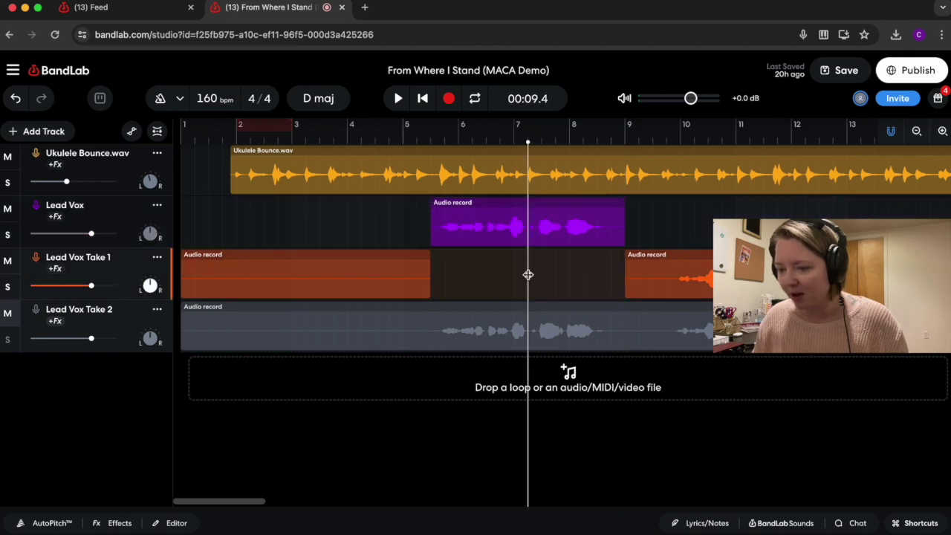
left_click(505, 217)
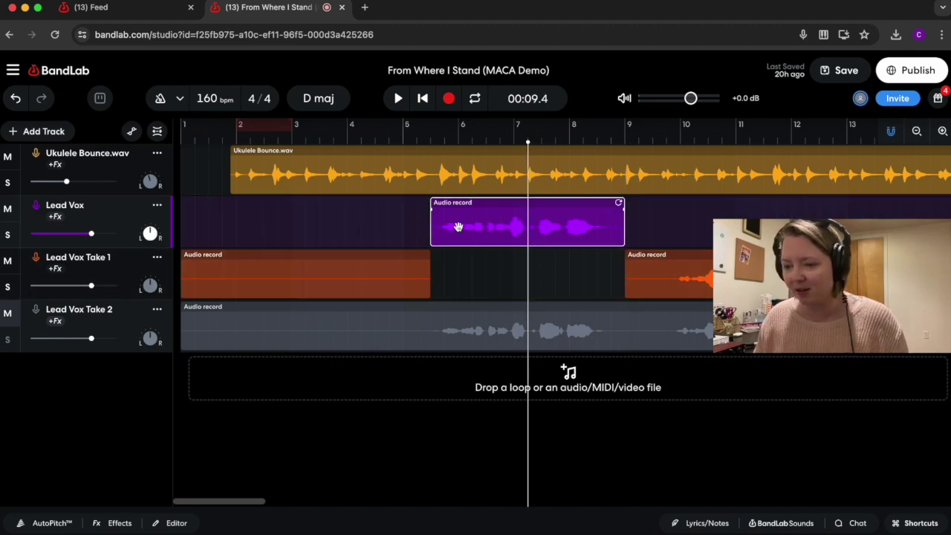
Step: Audition the second vocal phrase of Lead Vox Take 1 from 00:13.1
scroll(590, 279, "right", 5)
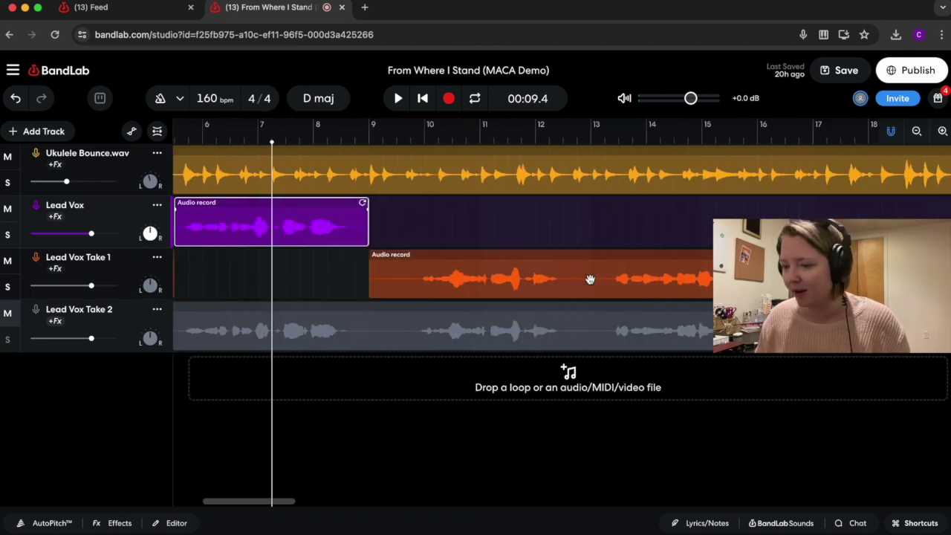
left_click(411, 237)
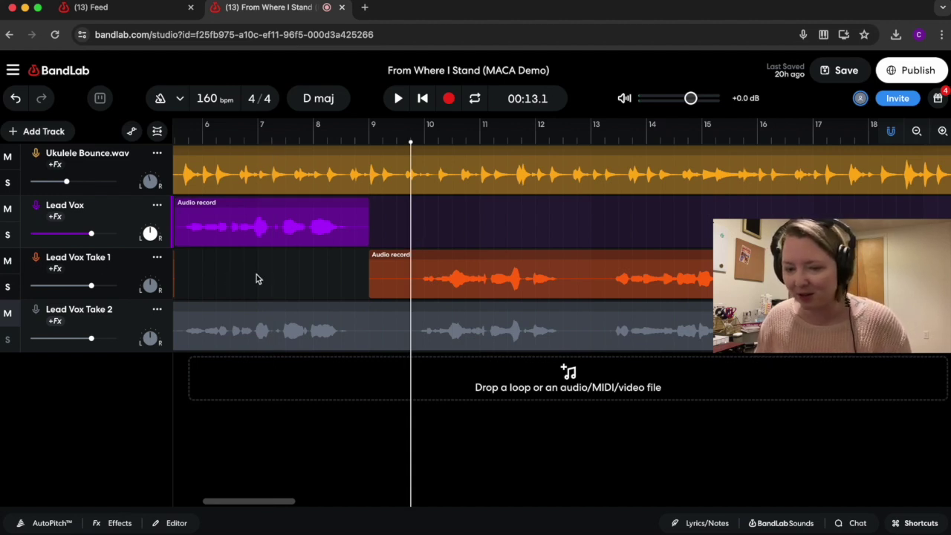
key("space")
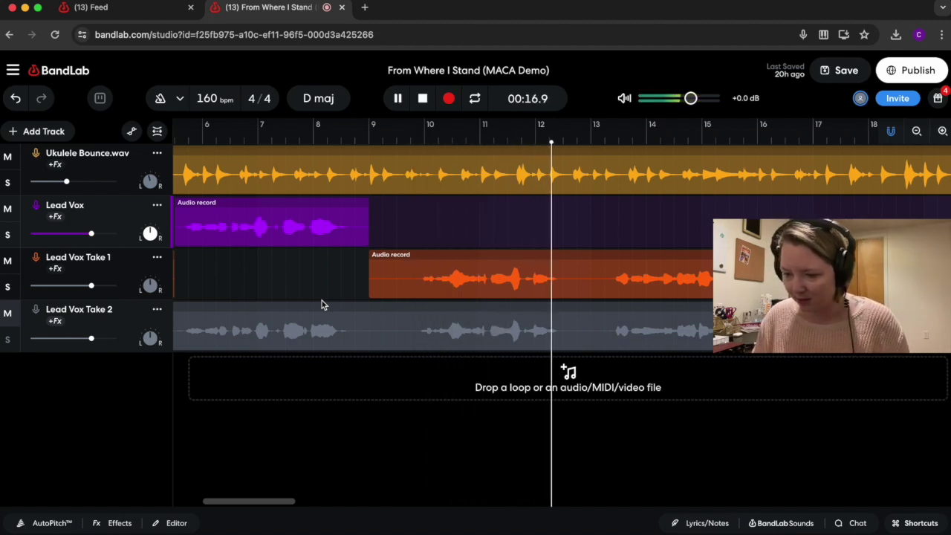
key("space")
Step: Mute Lead Vox Take 1, unmute Lead Vox Take 2, and audition the second phrase from 00:13.1
left_click(8, 261)
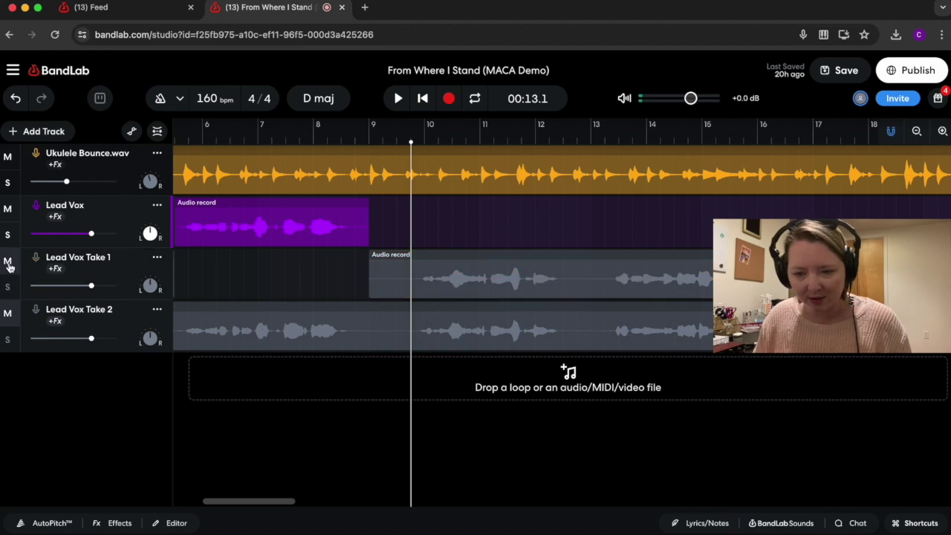
left_click(8, 314)
key("space")
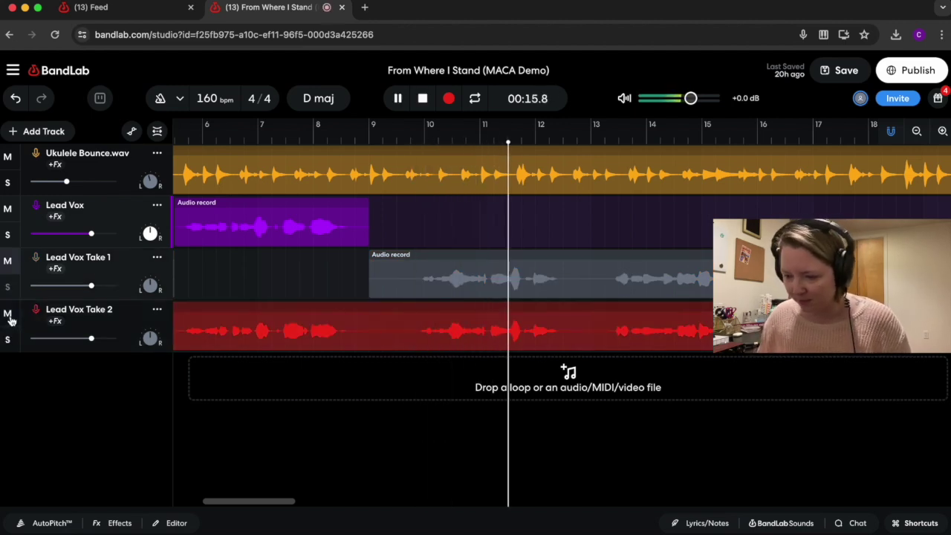
key("space")
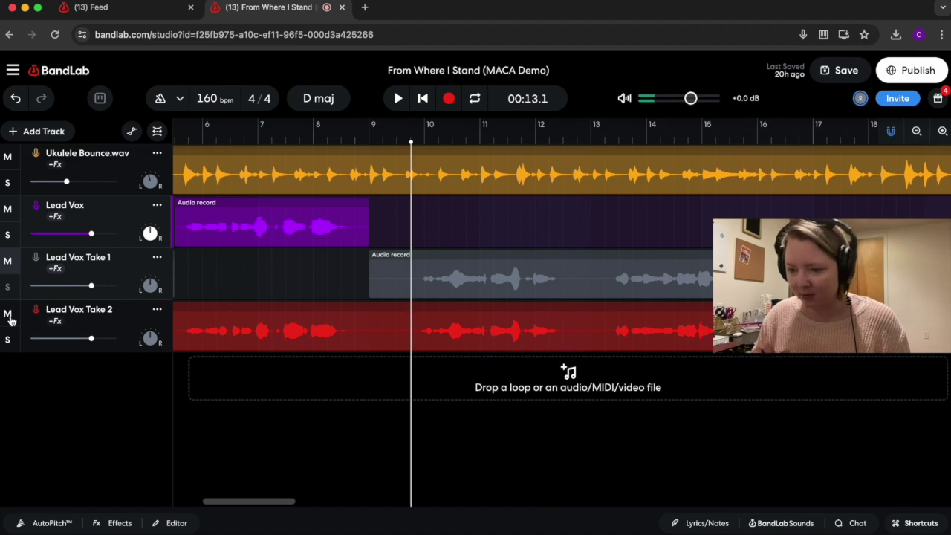
Step: Slice the Take 2 region at 00:13.1 and 00:17.6 and move the second-phrase piece straight up onto the Lead Vox track
left_click(402, 334)
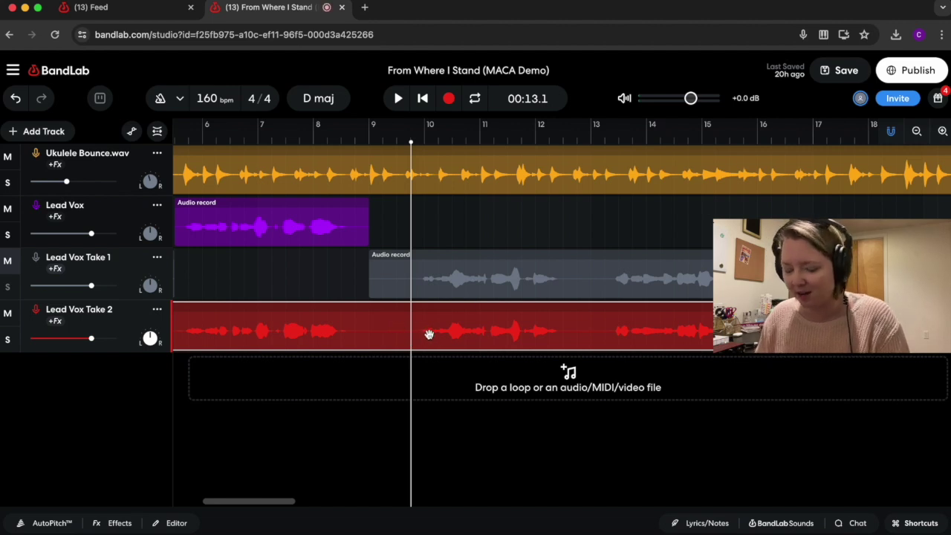
key("super+e")
left_click_drag(409, 334, 576, 336)
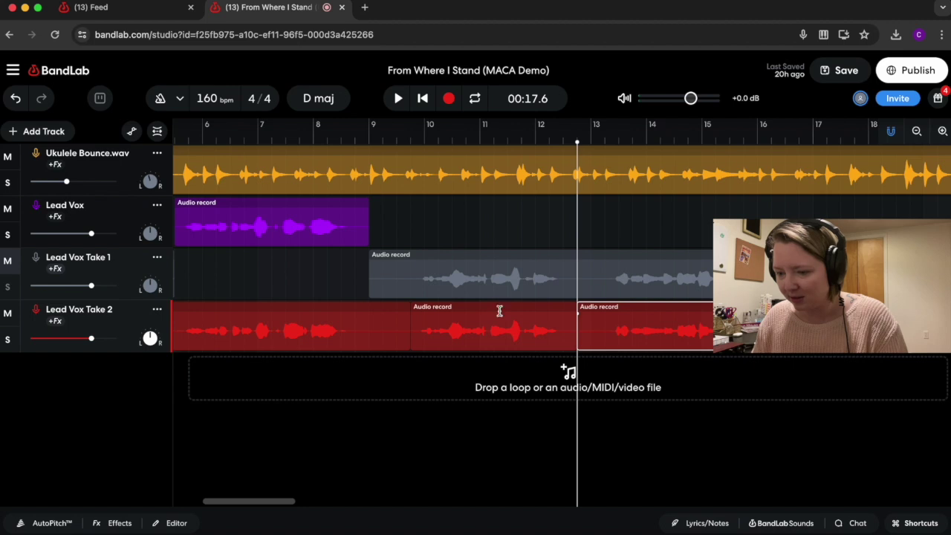
left_click_drag(498, 323, 495, 228)
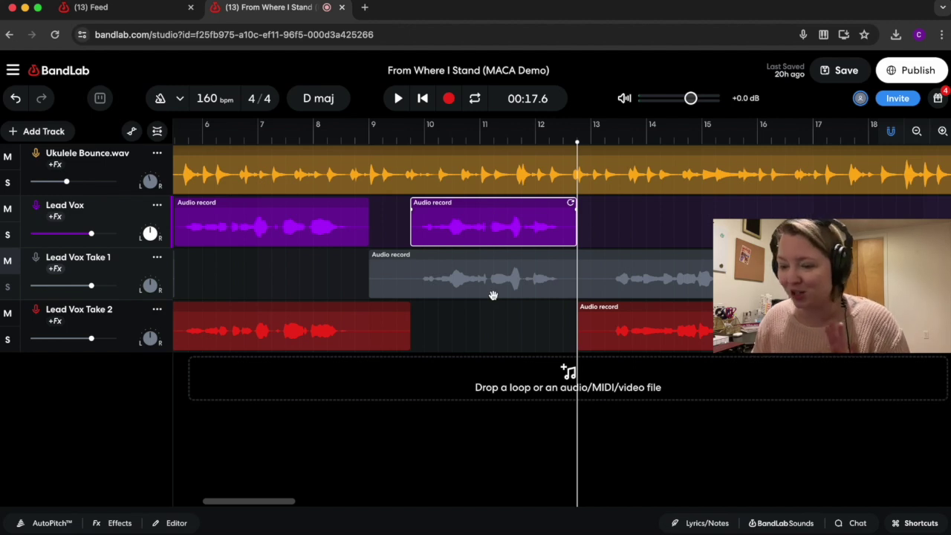
Step: Unmute Lead Vox Take 1, mute Lead Vox Take 2, and audition the third phrase from 00:18.1
scroll(568, 321, "right", 5)
left_click(9, 261)
left_click(8, 314)
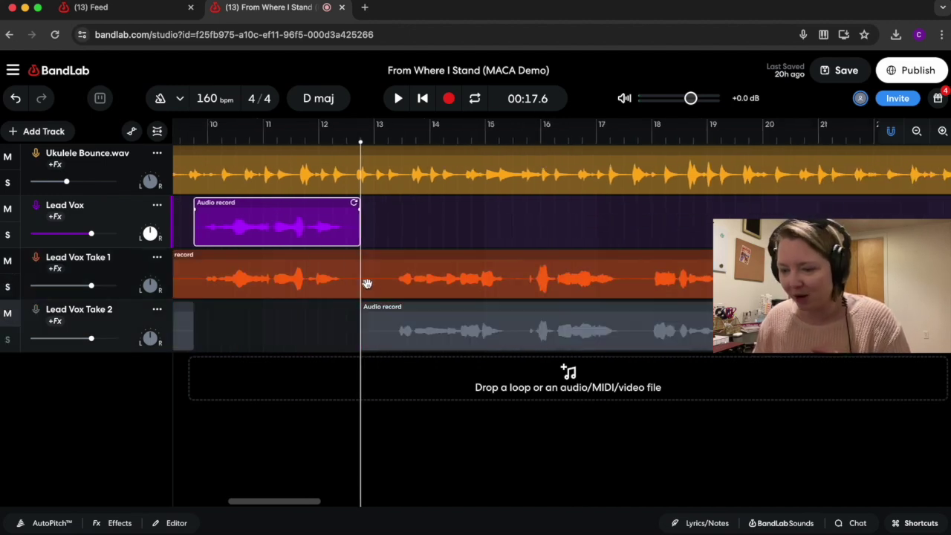
left_click_drag(363, 252, 379, 257)
key("space")
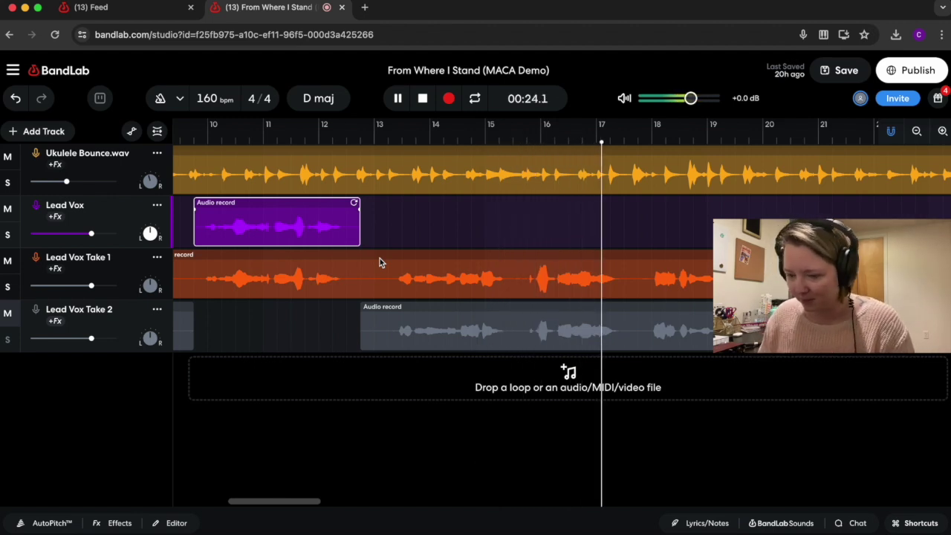
key("space")
Step: Audition the third phrase from 00:18.1 with Lead Vox Take 1 muted and Lead Vox Take 2 unmuted
left_click(4, 264)
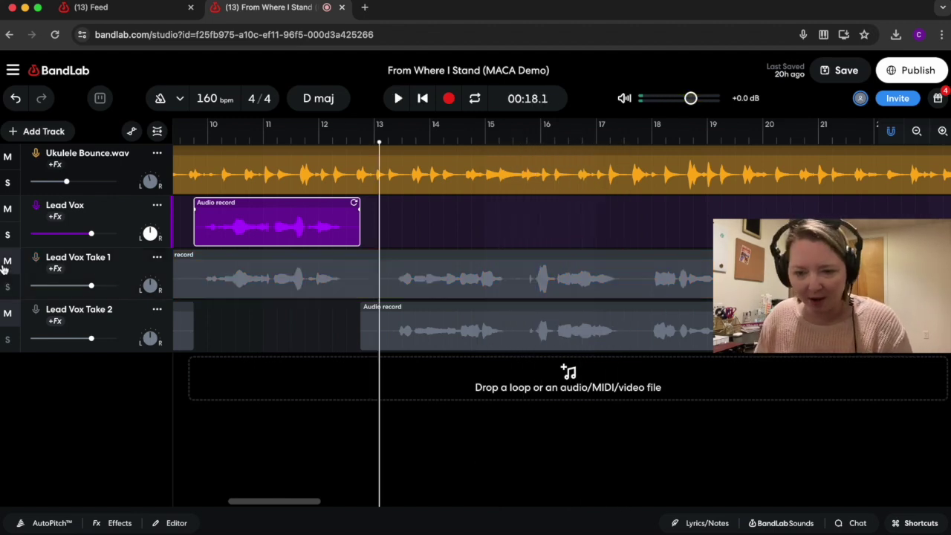
left_click(8, 312)
key("space")
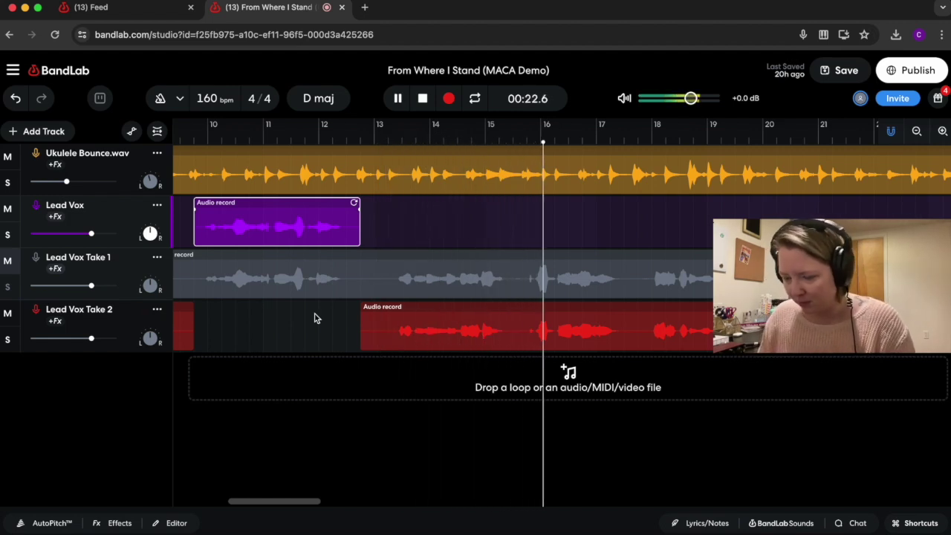
key("space")
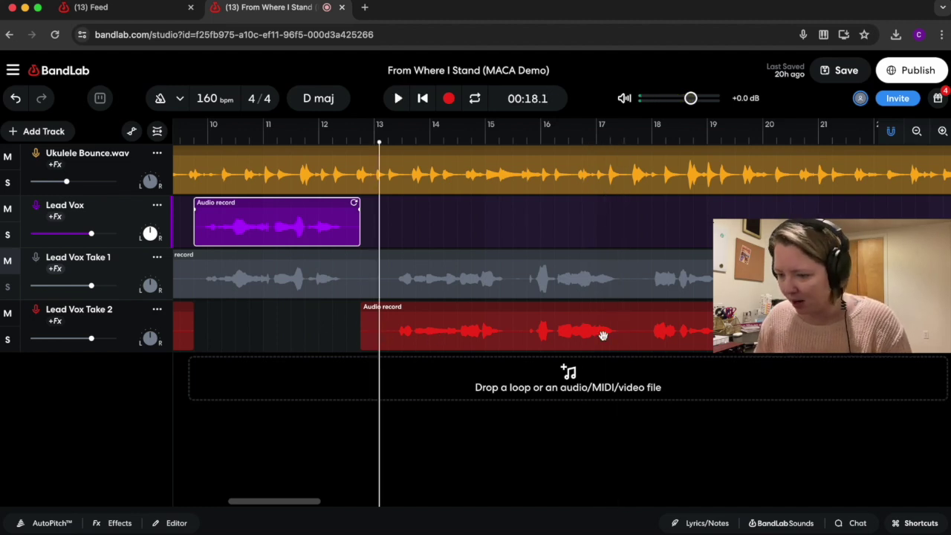
Step: Slice the Take 2 region at 00:25.1 and move the third-phrase piece straight up onto the Lead Vox track
left_click_drag(380, 355, 640, 342)
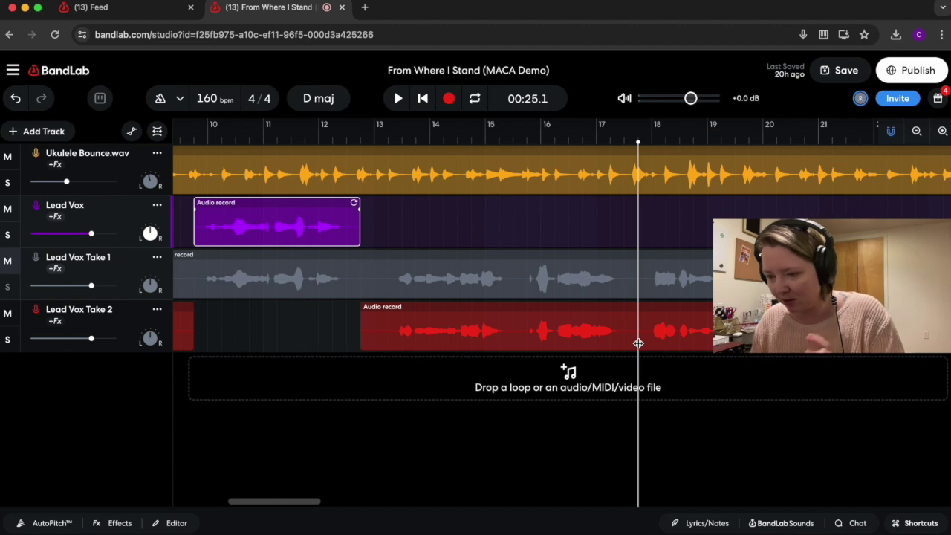
left_click(638, 343)
key("super+e")
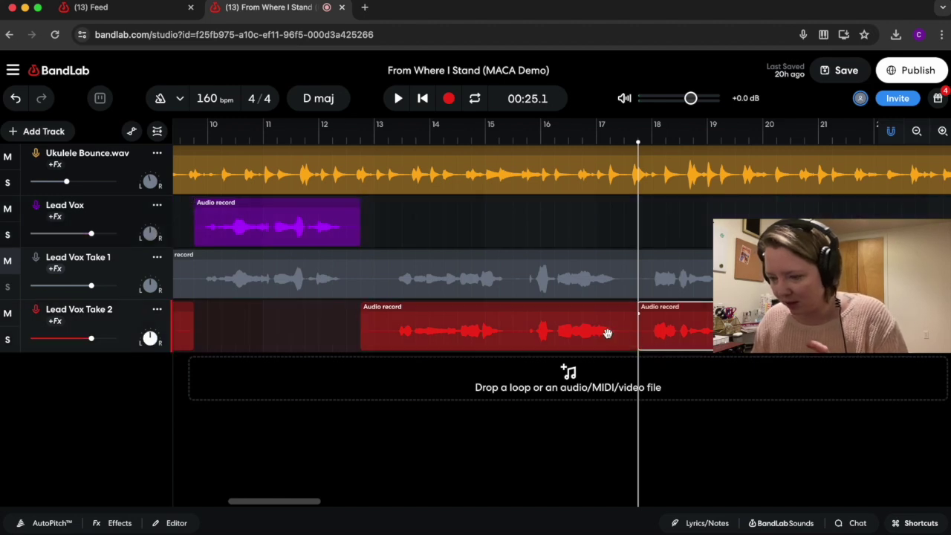
left_click_drag(597, 327, 597, 242)
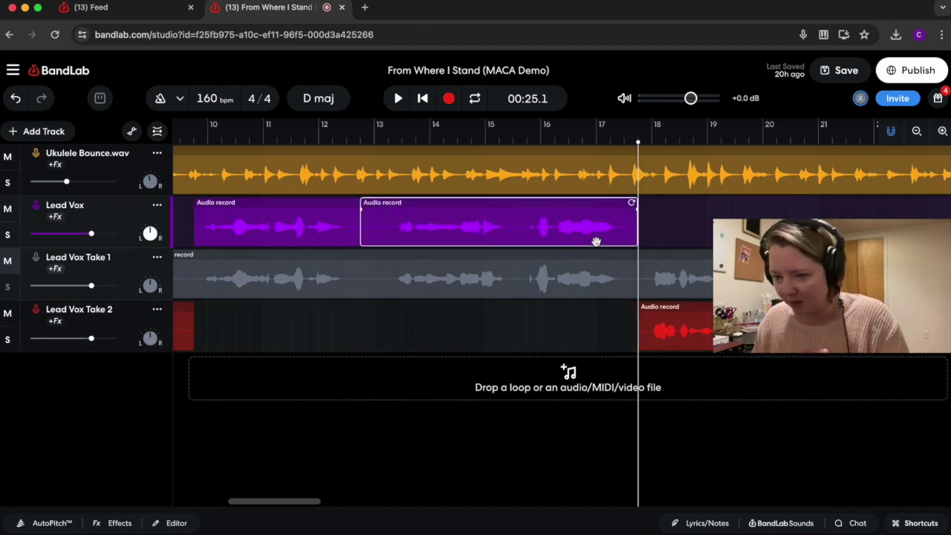
Step: Unmute Lead Vox Take 1, mute Lead Vox Take 2, and audition the next phrase from 00:25.1
left_click(8, 262)
scroll(416, 368, "right", 10)
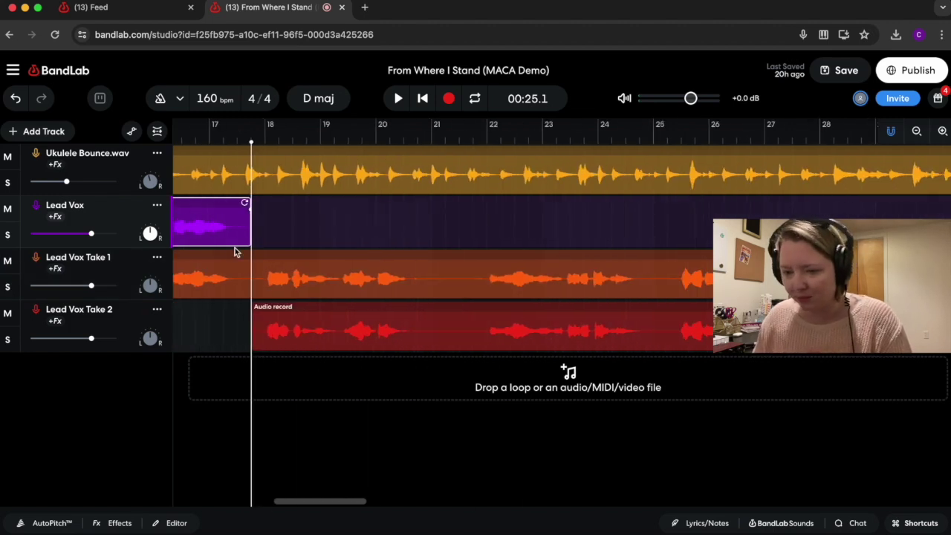
left_click(8, 318)
key("space")
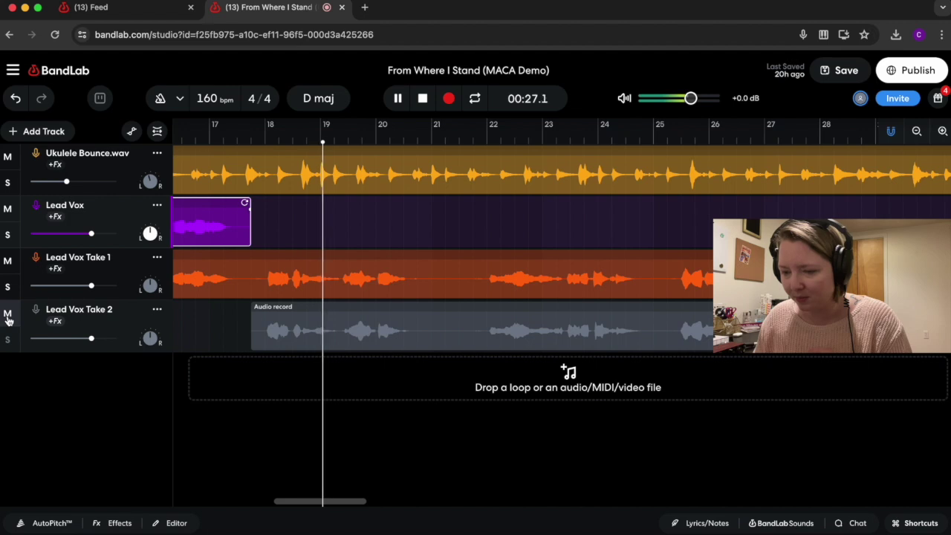
key("space")
Step: Mute Lead Vox Take 1, unmute Lead Vox Take 2, and audition the same phrase from 00:25.1
left_click(7, 260)
left_click(7, 314)
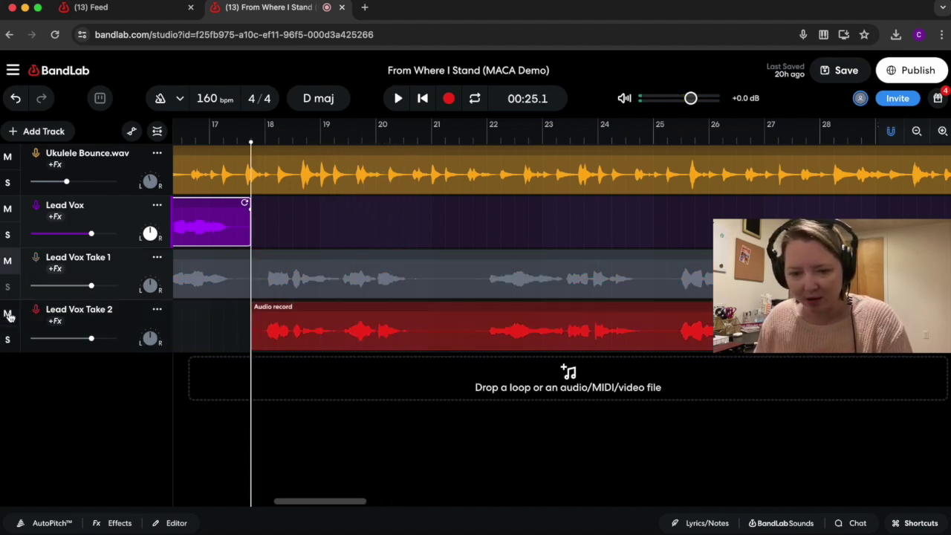
key("space")
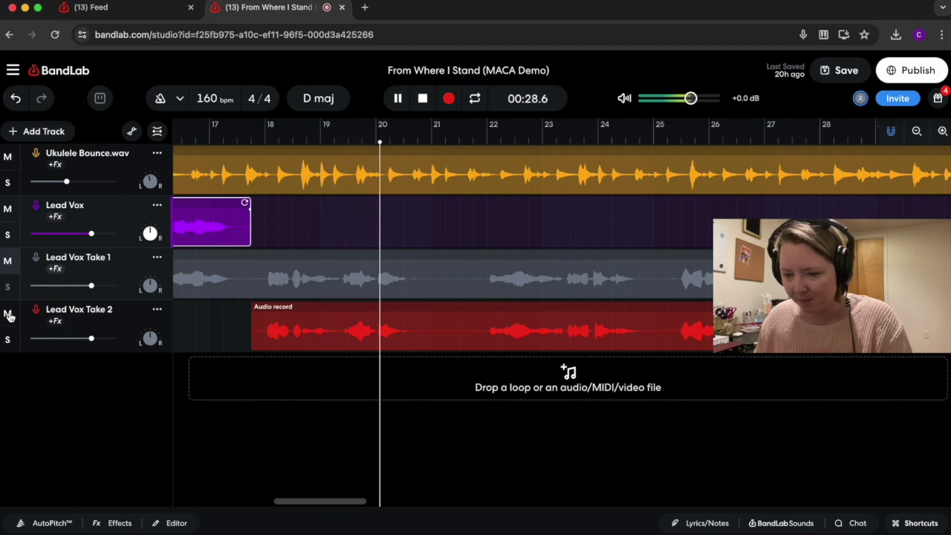
key("space")
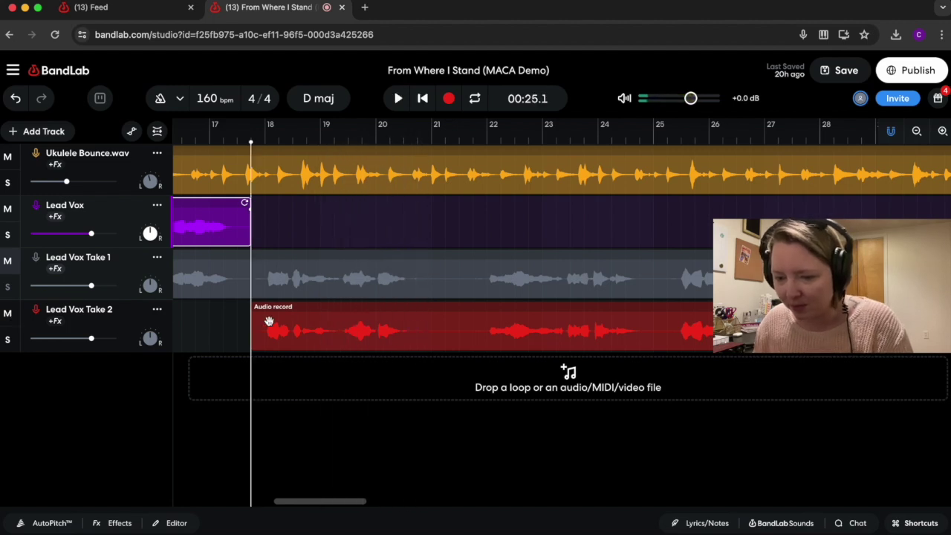
Step: Move the remaining Take 2 region that starts at 00:25.1 straight up onto the Lead Vox track
left_click_drag(431, 319, 433, 234)
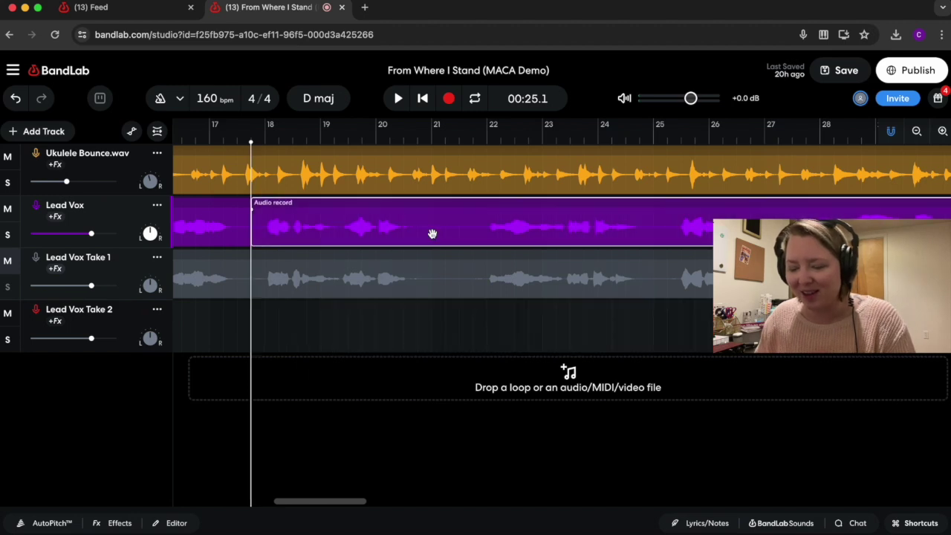
scroll(467, 340, "left", 3)
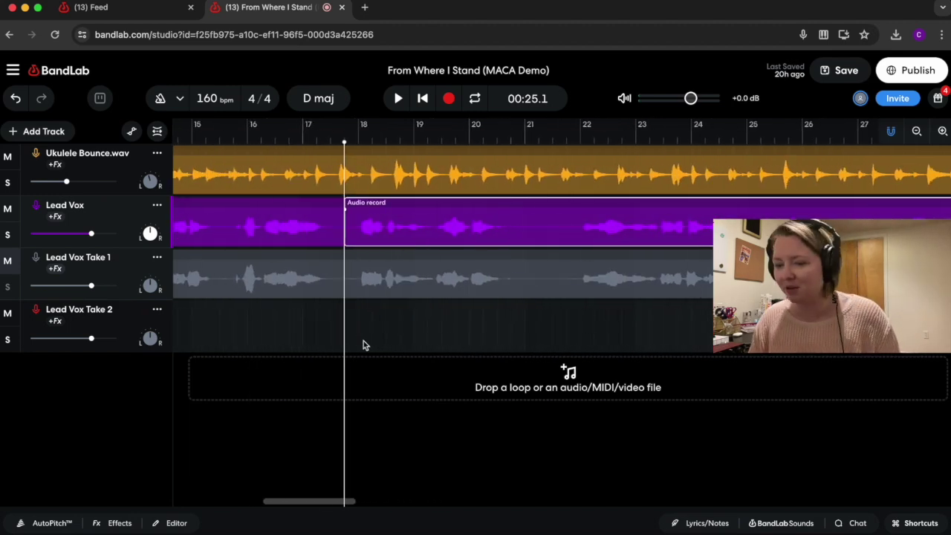
left_click(413, 331)
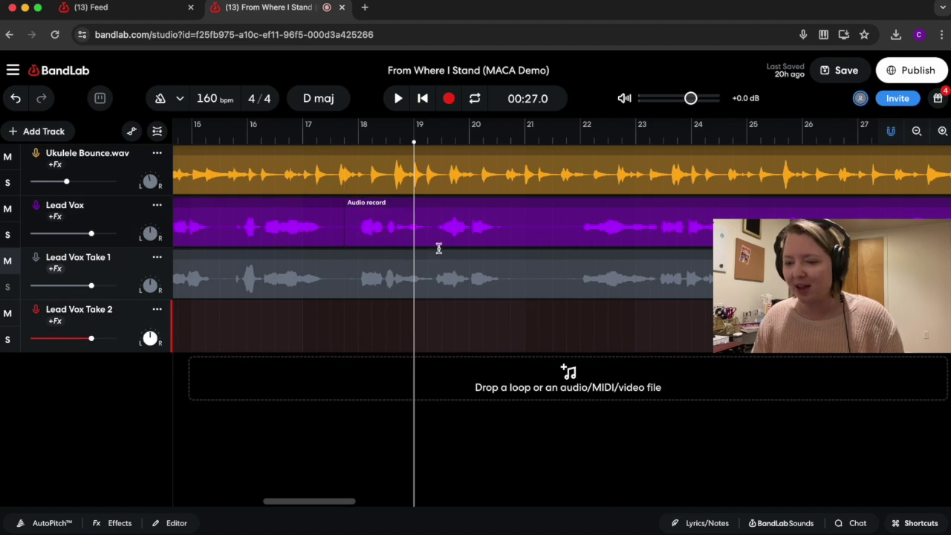
scroll(371, 269, "left", 5)
scroll(539, 292, "right", 3)
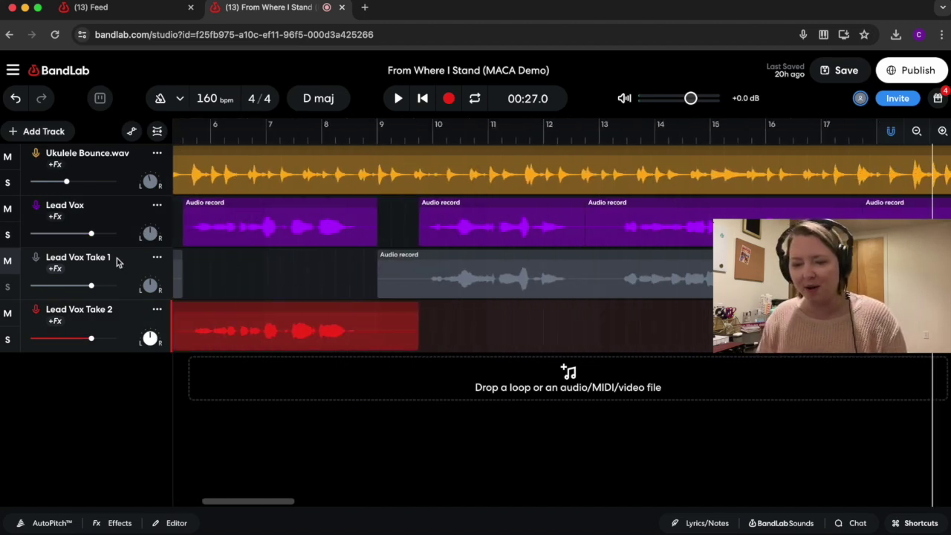
Step: Unmute Lead Vox Take 1 and look over the comped vocal regions along the whole timeline
left_click(7, 264)
scroll(471, 340, "left", 3)
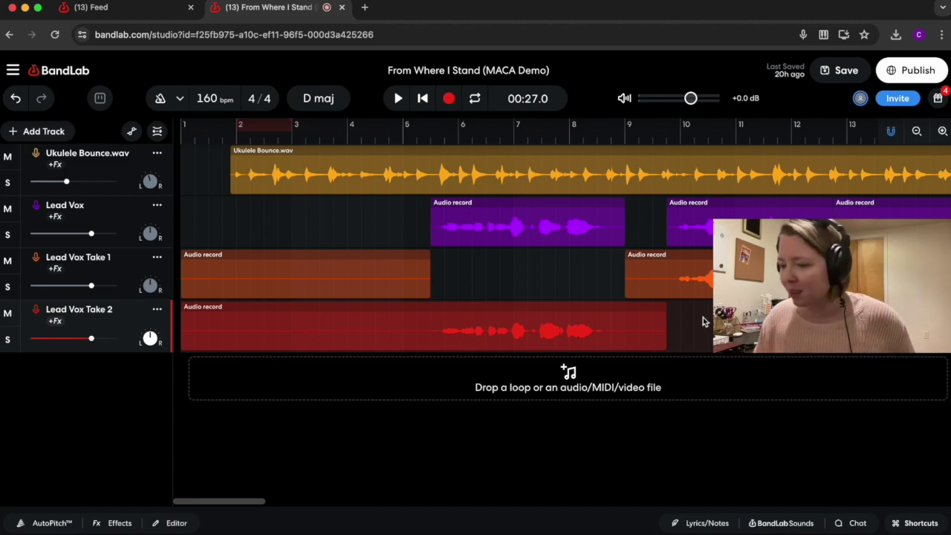
scroll(702, 319, "right", 10)
scroll(702, 321, "right", 4)
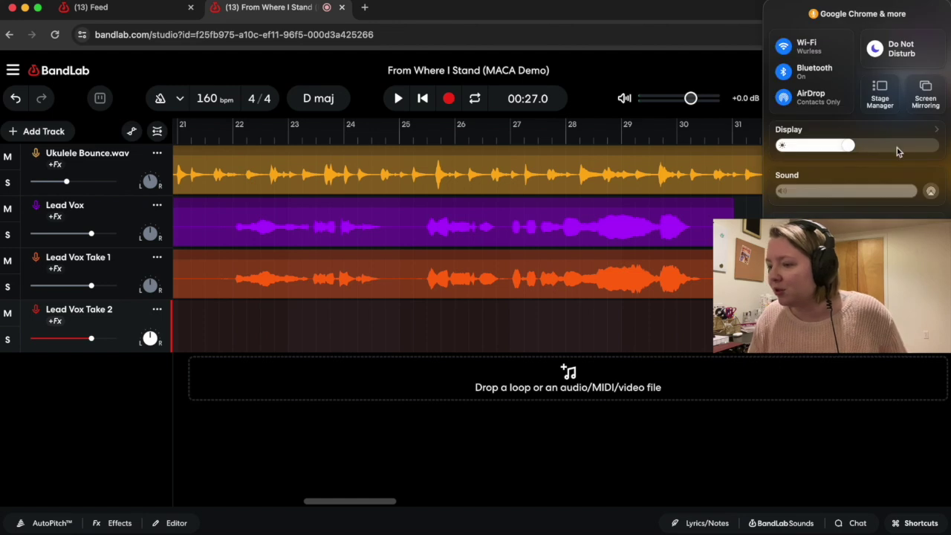
Step: Inspect the MacBook Pro Microphone's input volume in the macOS Sound settings, and return to the BandLab project
left_click(936, 178)
left_click(903, 176)
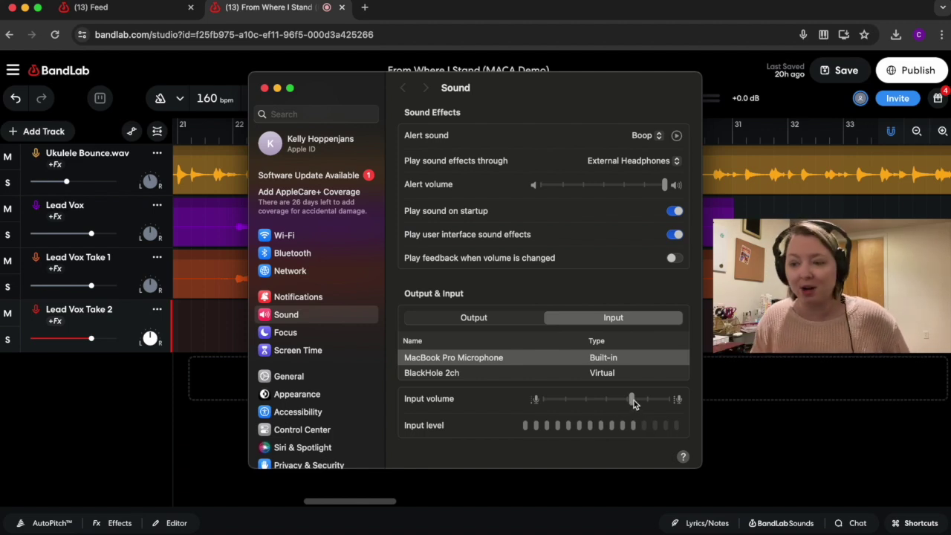
left_click(265, 89)
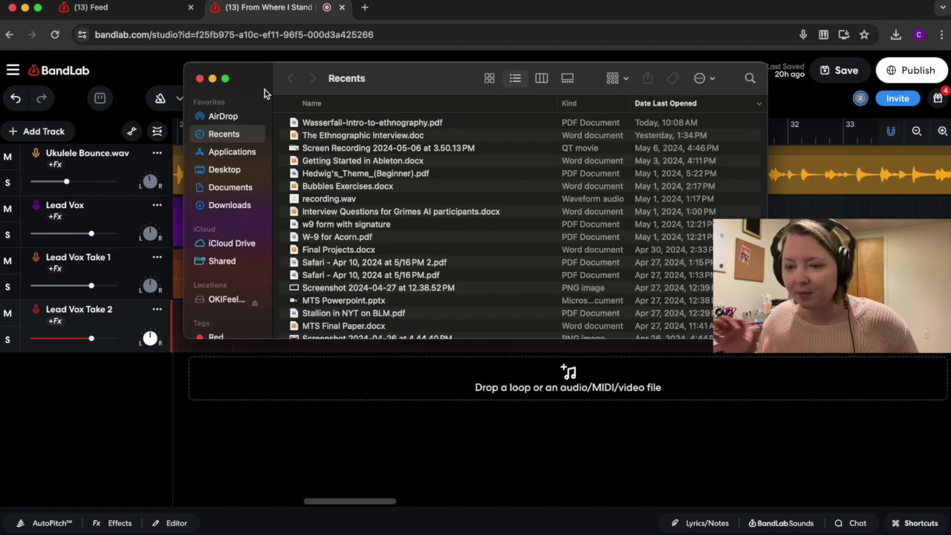
left_click(121, 402)
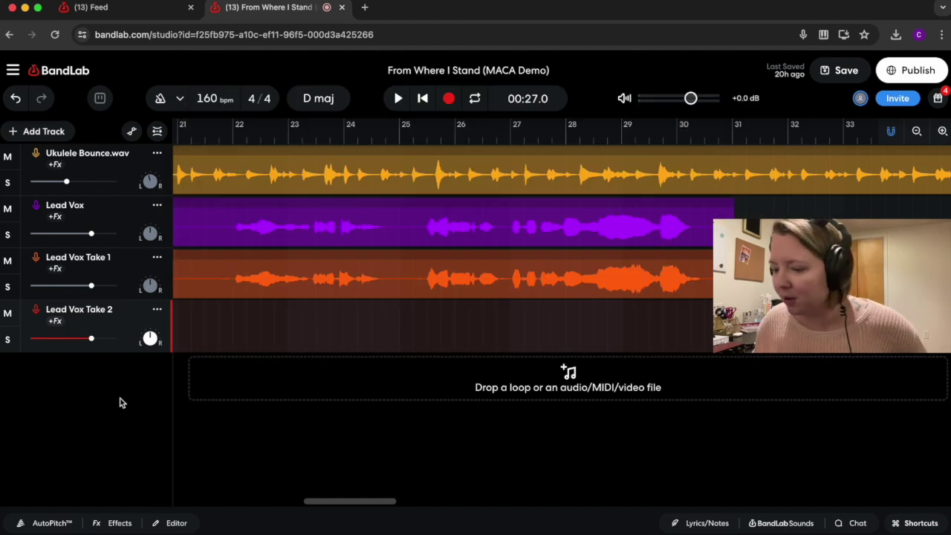
Step: Mute both the Lead Vox Take 1 and Lead Vox Take 2 tracks
scroll(418, 376, "left", 15)
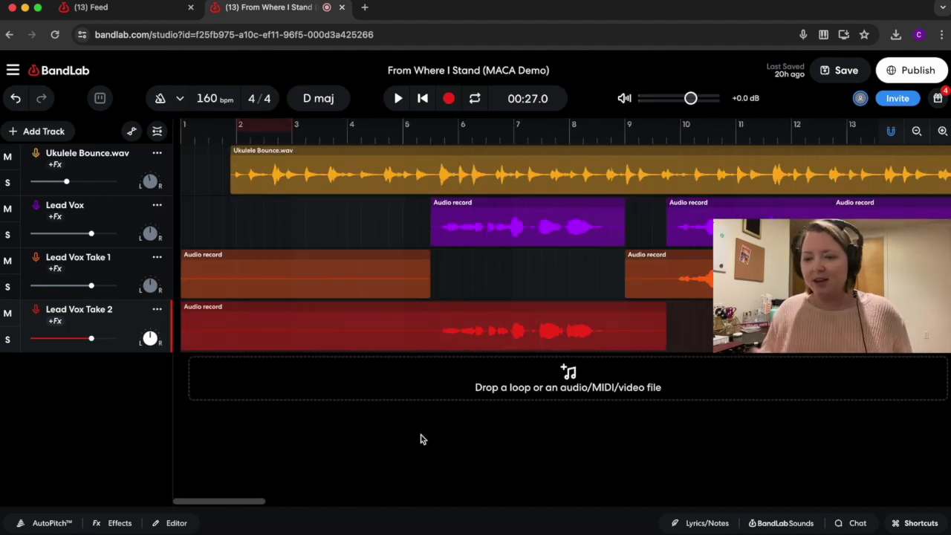
left_click(8, 261)
left_click(8, 314)
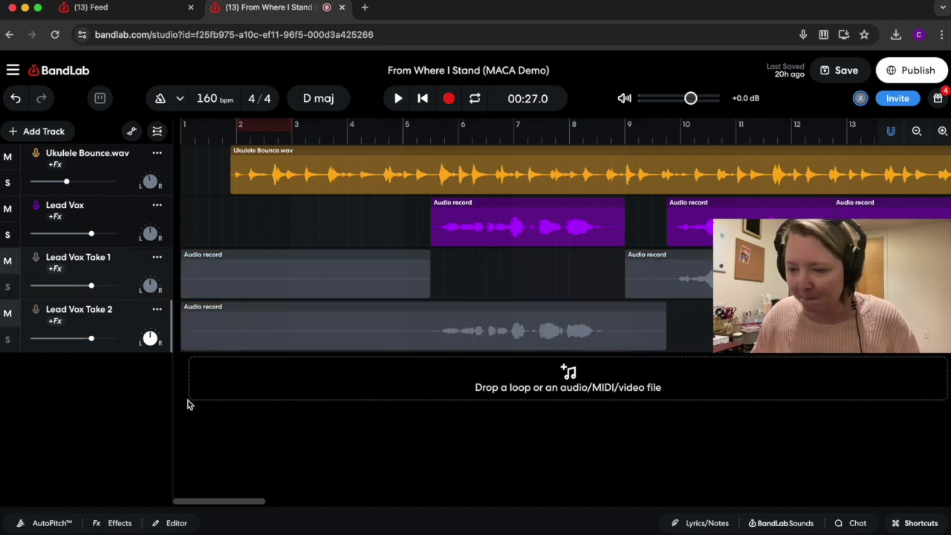
Step: Place the playhead at 00:06.6 on the Lead Vox track and turn on AutoPitch for it
left_click(426, 223)
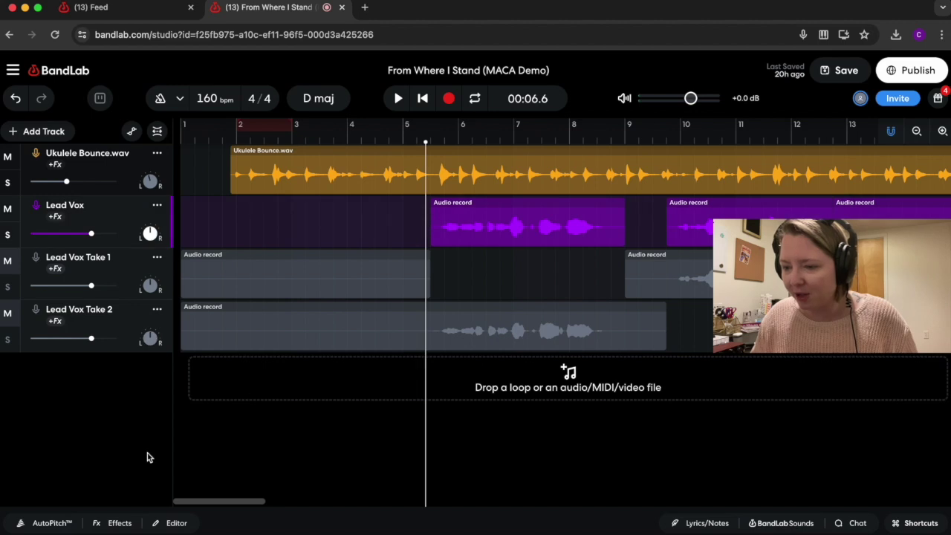
left_click(21, 523)
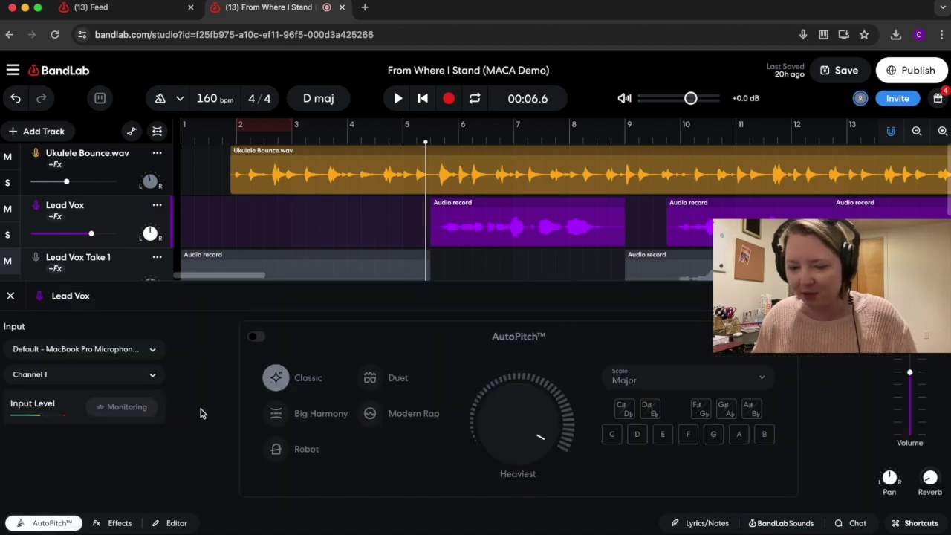
mouse_move(485, 405)
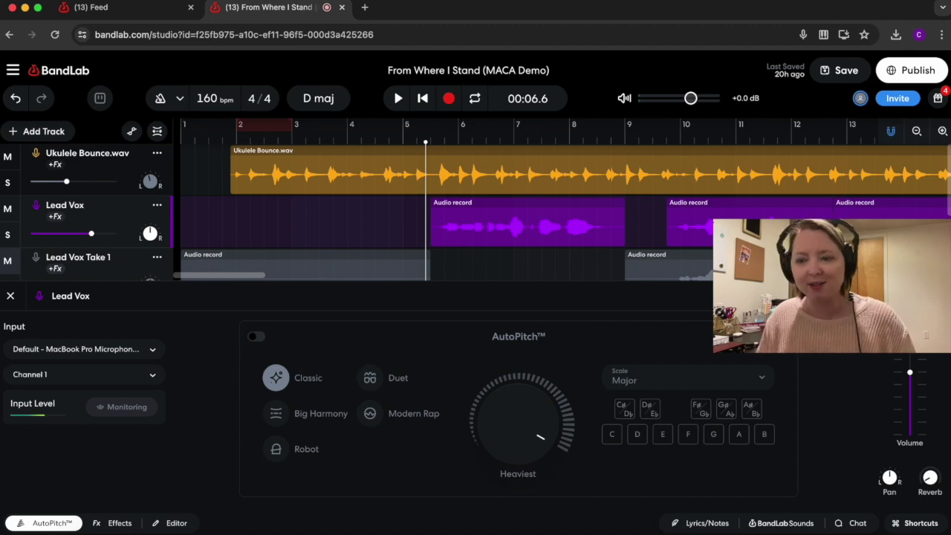
left_click(256, 339)
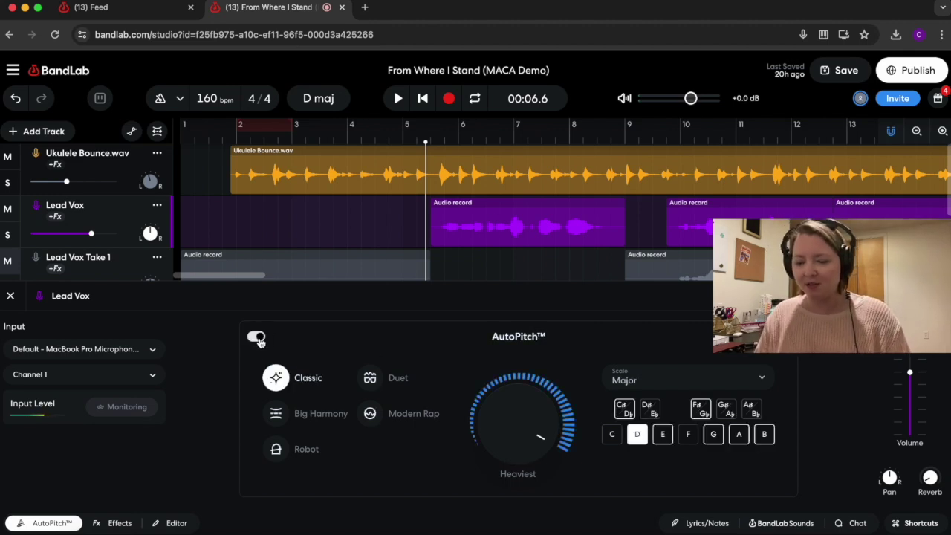
left_click(256, 339)
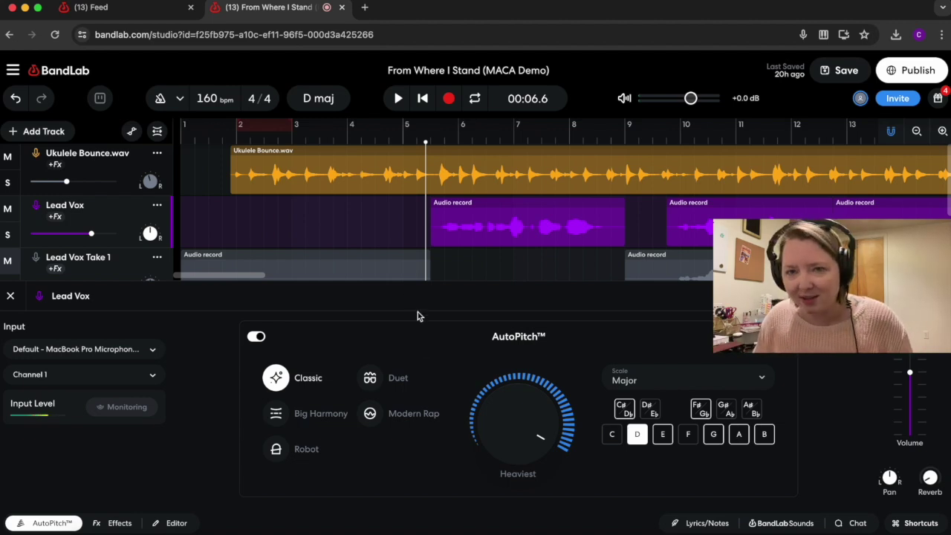
Step: Audition Lead Vox with Classic AutoPitch from 00:06.6 while lowering the pitch correction intensity from Heaviest to Light
key("space")
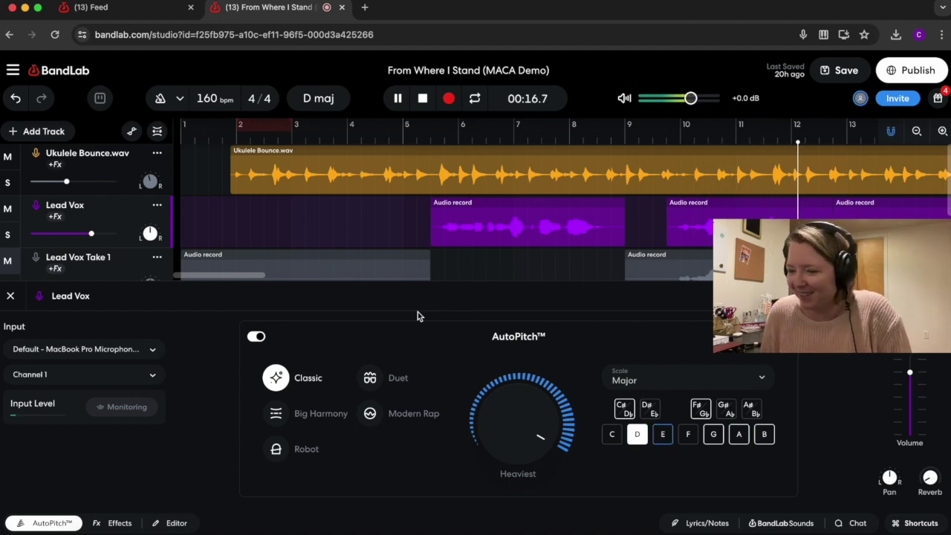
mouse_move(538, 431)
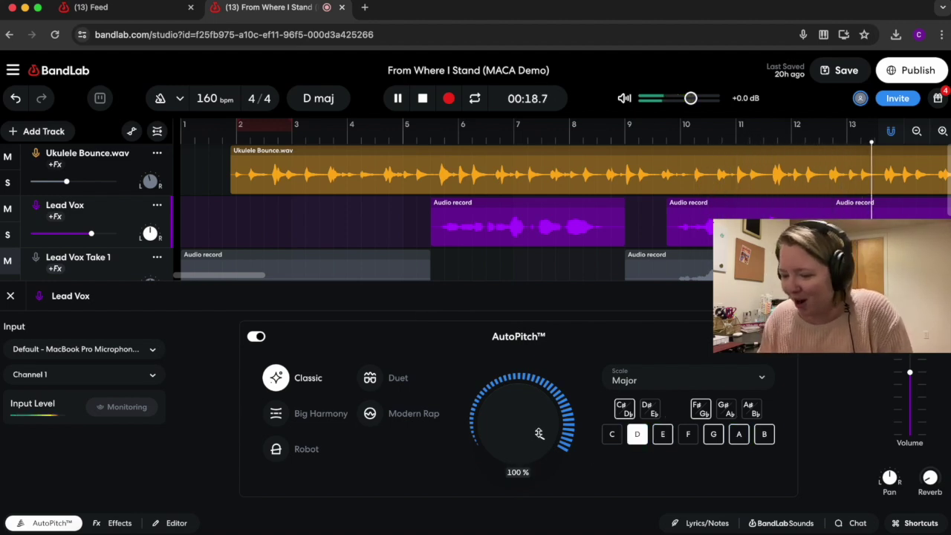
left_click_drag(537, 427, 536, 477)
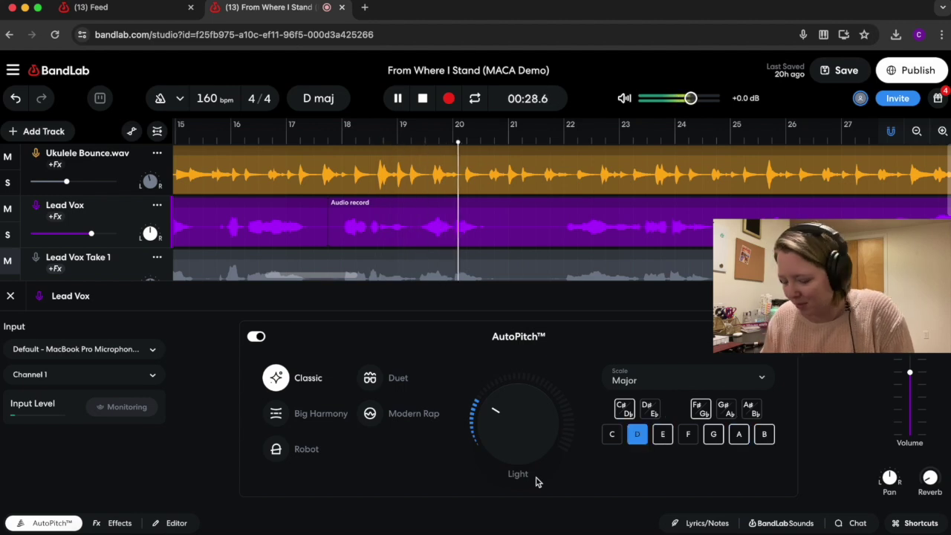
key("space")
mouse_move(521, 429)
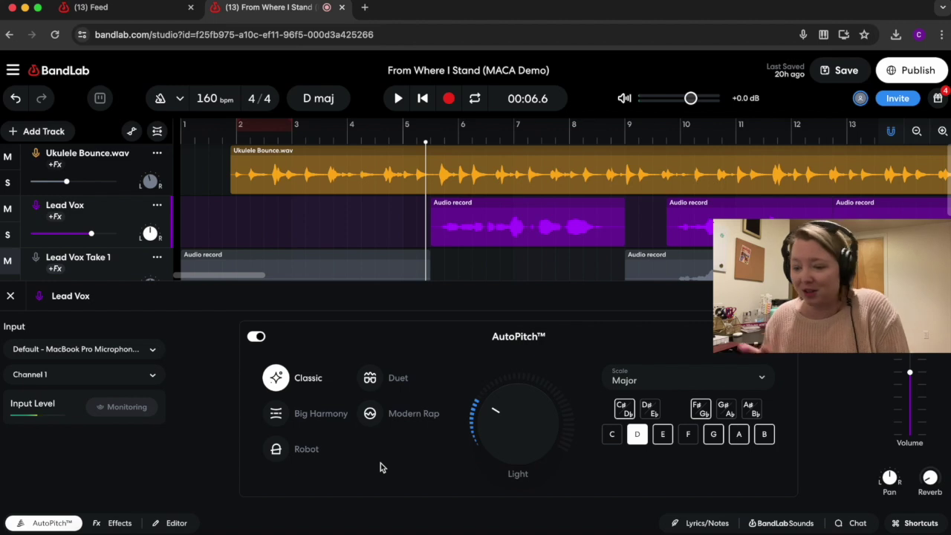
Step: Switch AutoPitch on Lead Vox to Duet at 100% intensity and audition it from 00:06.6
left_click(373, 391)
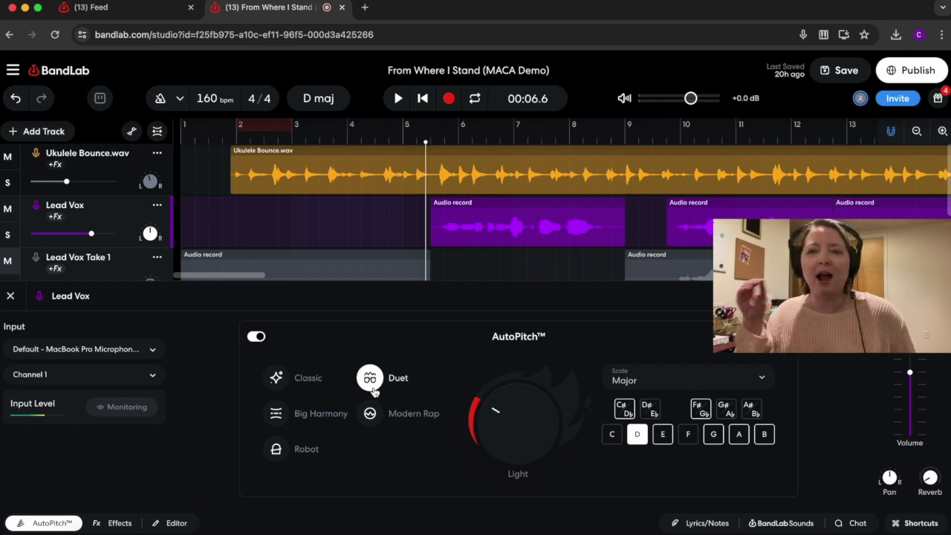
left_click_drag(513, 416, 498, 314)
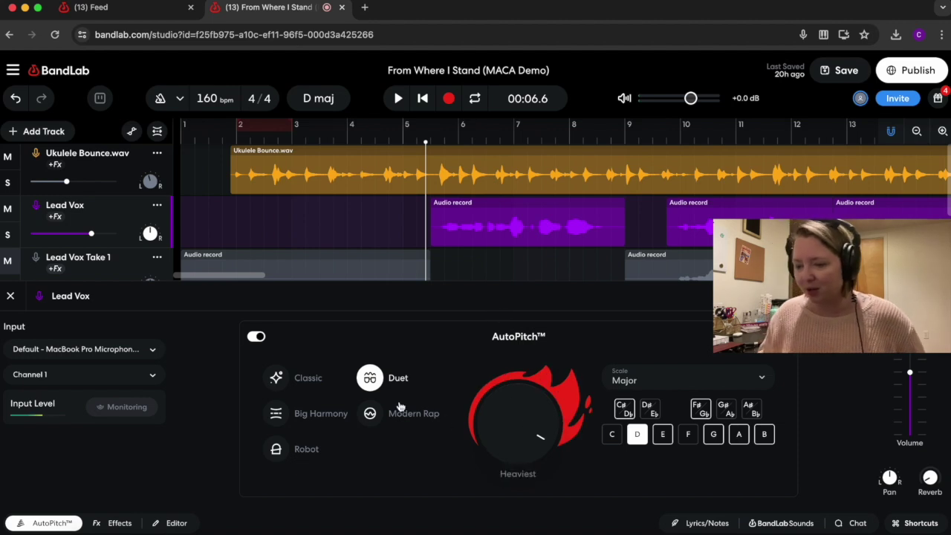
key("space")
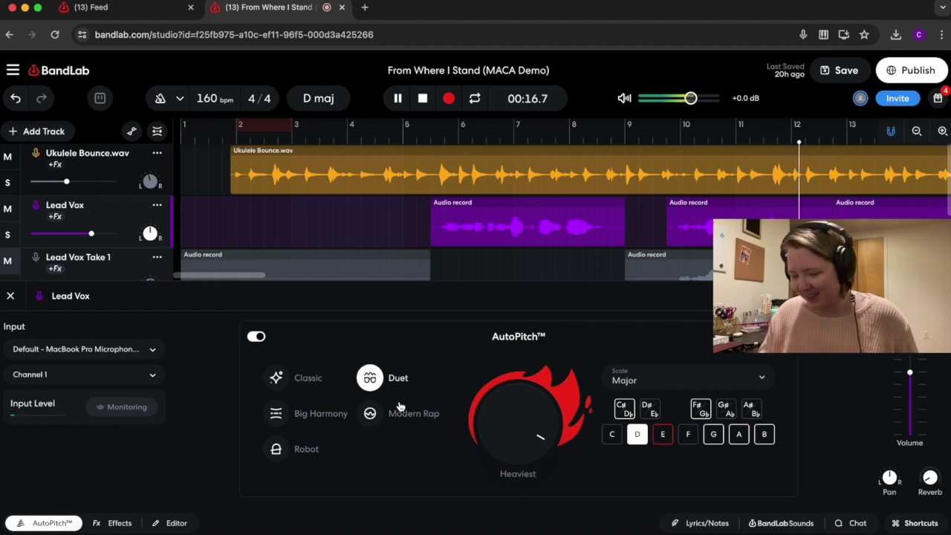
key("space")
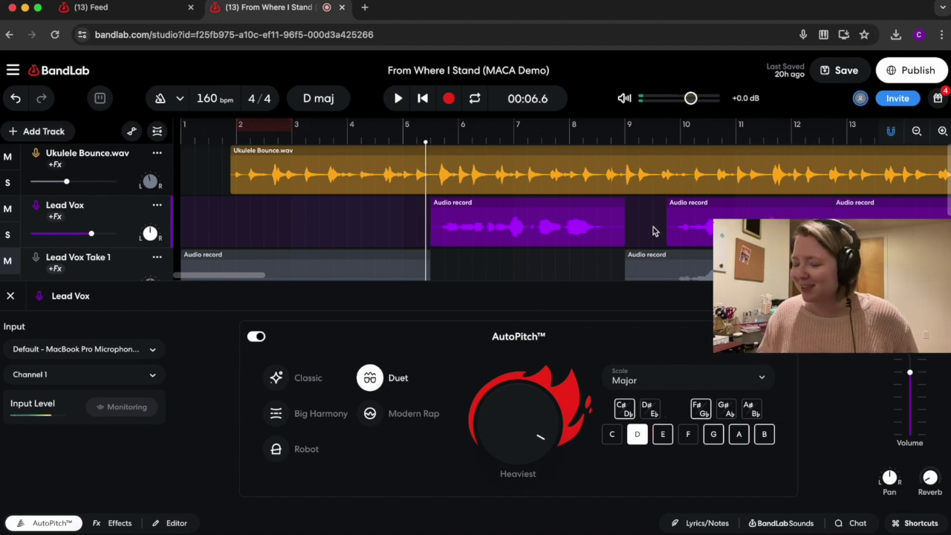
Step: Audition the Duet effect on the last Lead Vox phrases from 00:31.1 and turn AutoPitch off
scroll(652, 227, "right", 15)
scroll(652, 230, "left", 5)
scroll(652, 231, "down", 2)
scroll(652, 229, "up", 2)
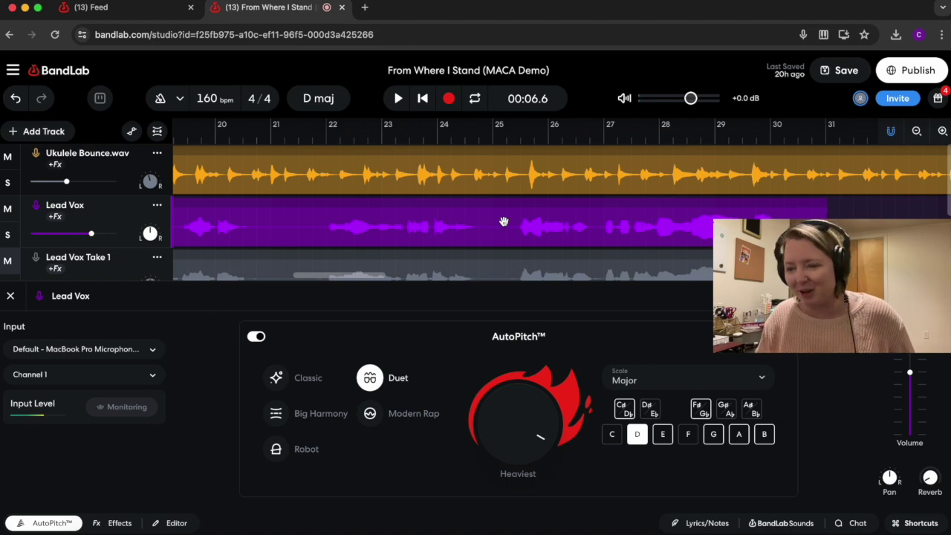
left_click(327, 140)
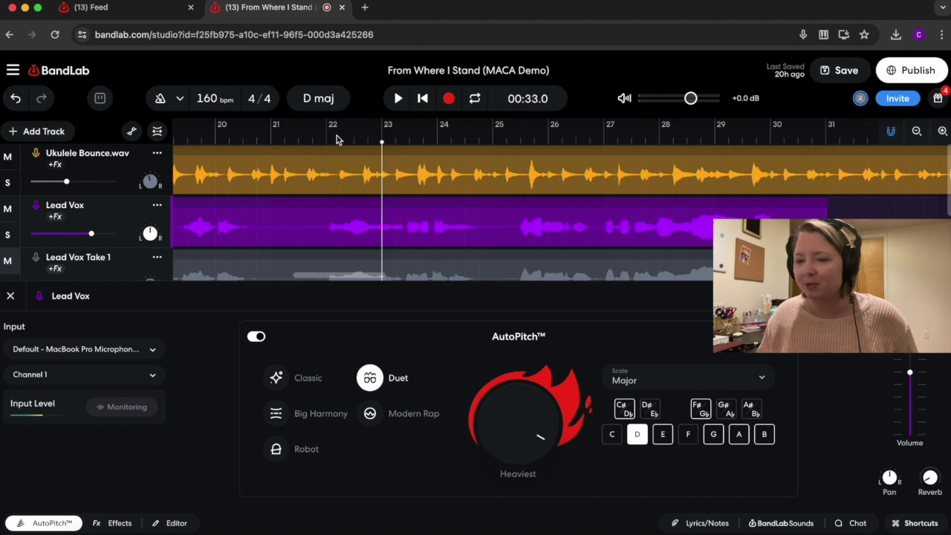
scroll(349, 187, "down", 2)
scroll(350, 187, "left", 1)
scroll(349, 187, "up", 2)
scroll(349, 187, "left", 1)
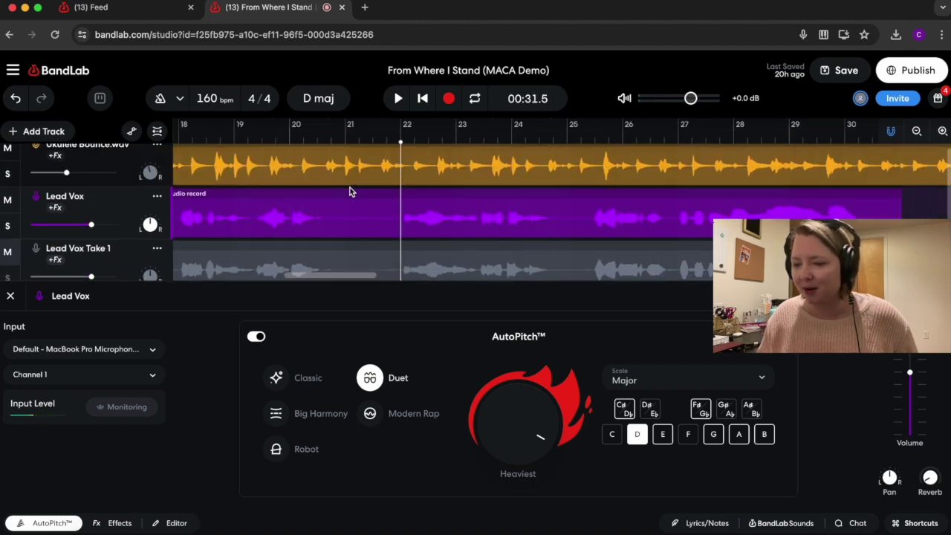
left_click(389, 141)
mouse_move(485, 433)
key("space")
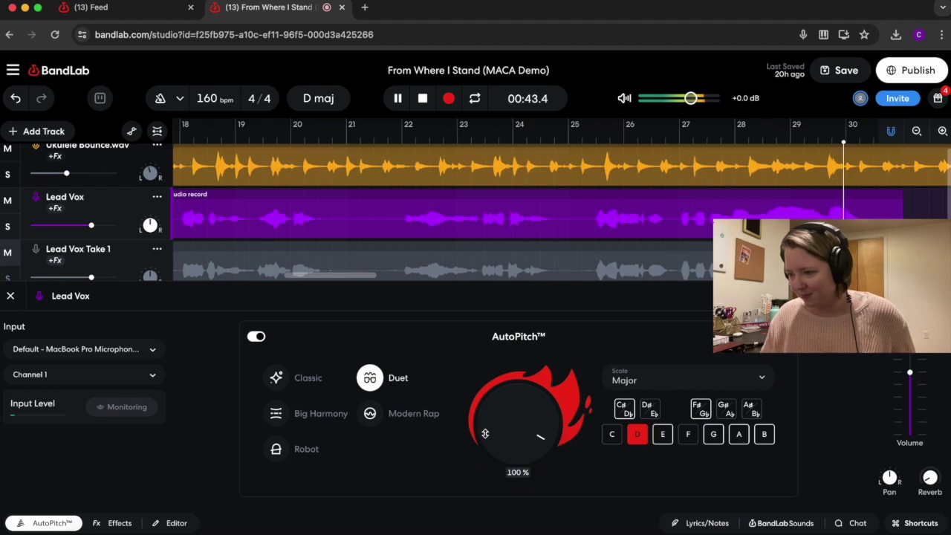
key("space")
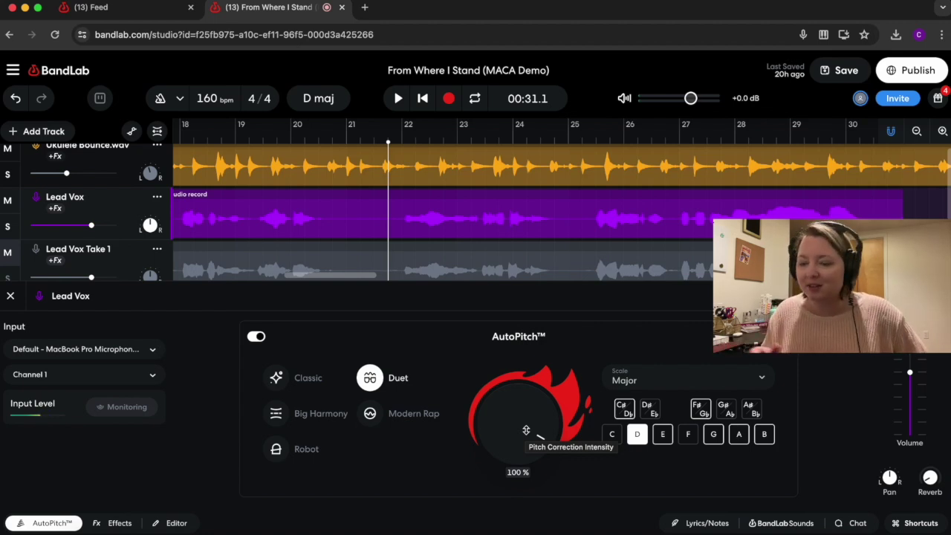
left_click(257, 338)
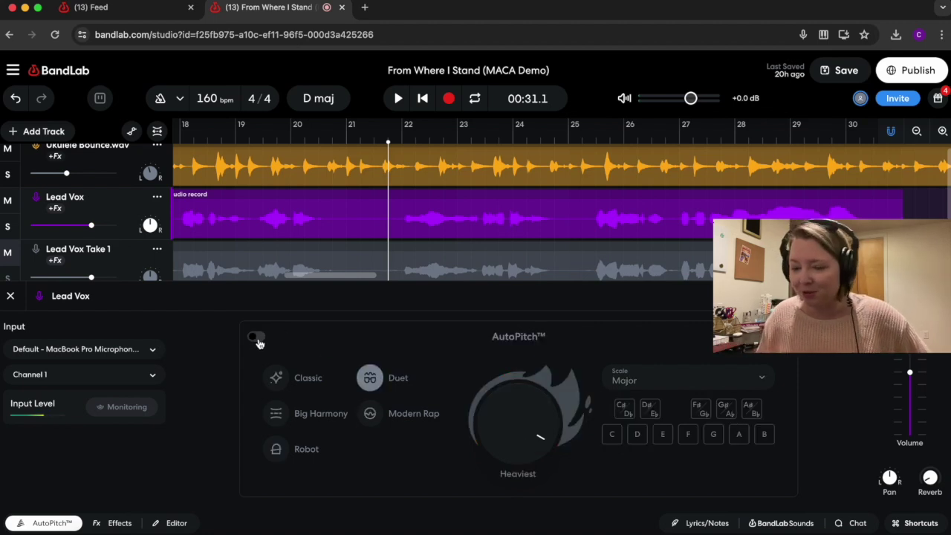
Step: Open the effects of the Lead Vox track and add a Graphic EQ
left_click(111, 522)
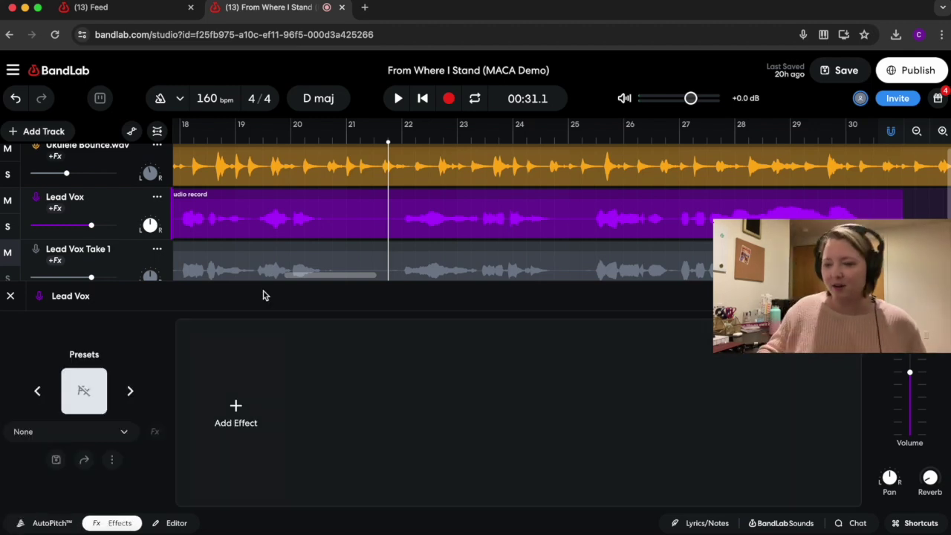
scroll(485, 234, "left", 10)
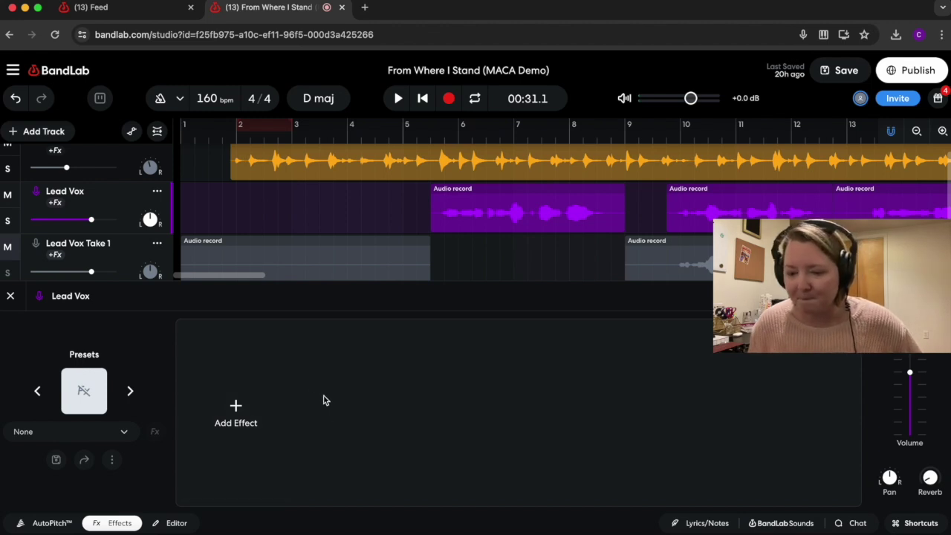
left_click(234, 412)
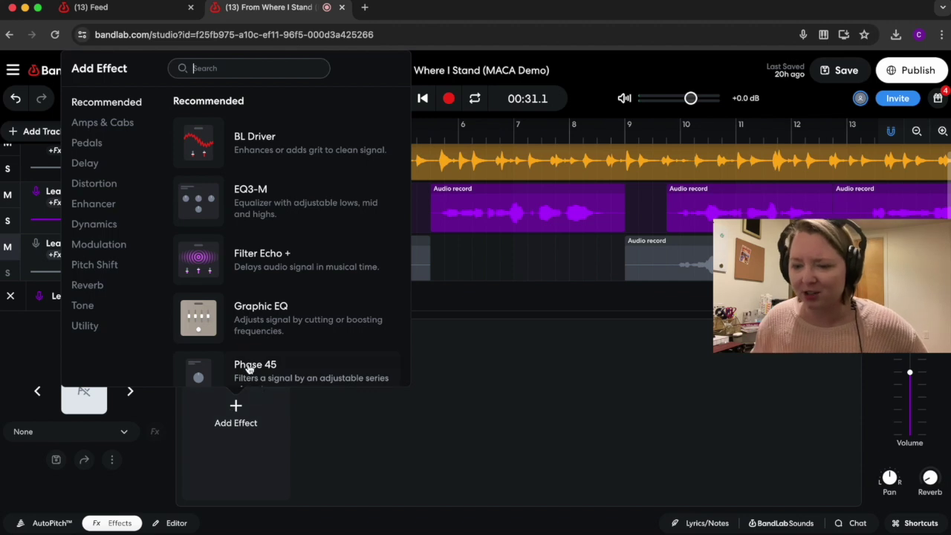
left_click(305, 318)
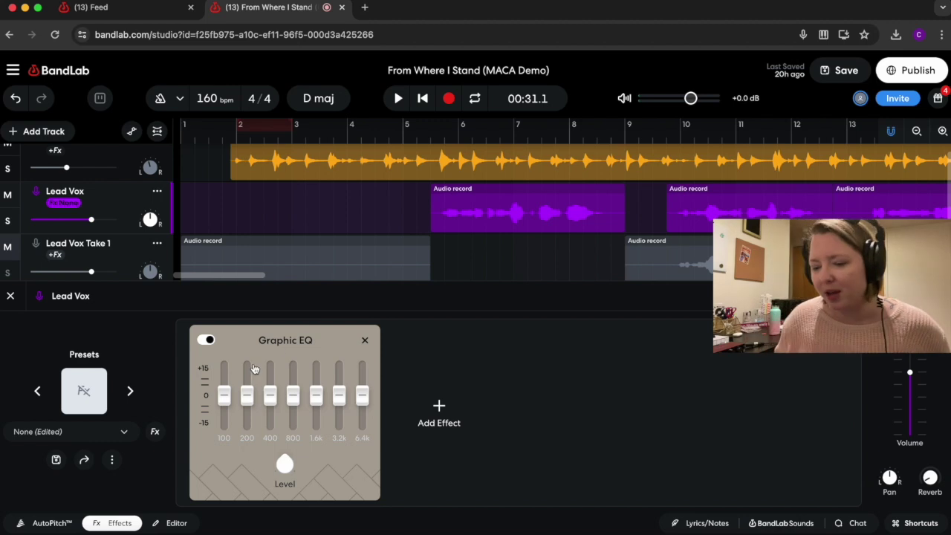
Step: Lower the 100 Hz band of the Lead Vox Graphic EQ to about -9.4 dB
mouse_move(290, 366)
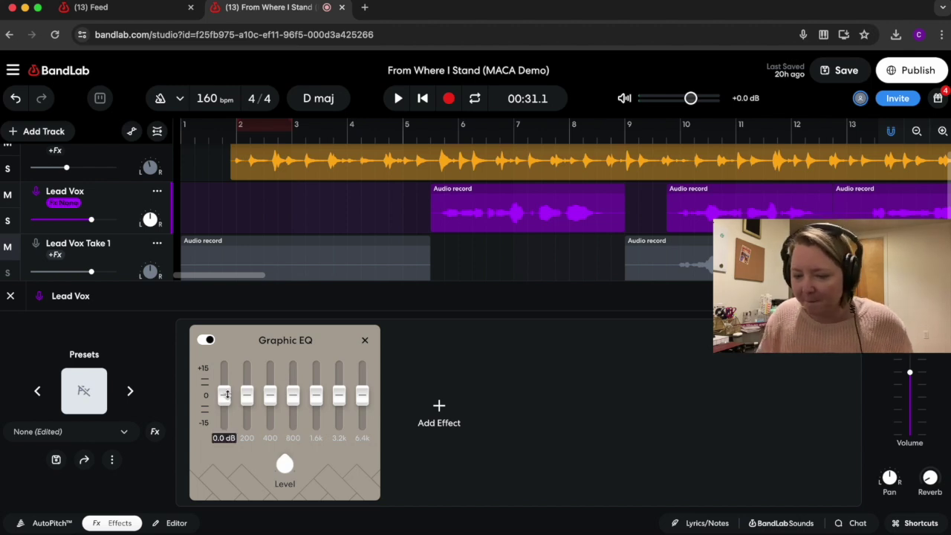
left_click(208, 341)
left_click(207, 342)
left_click_drag(223, 397, 223, 405)
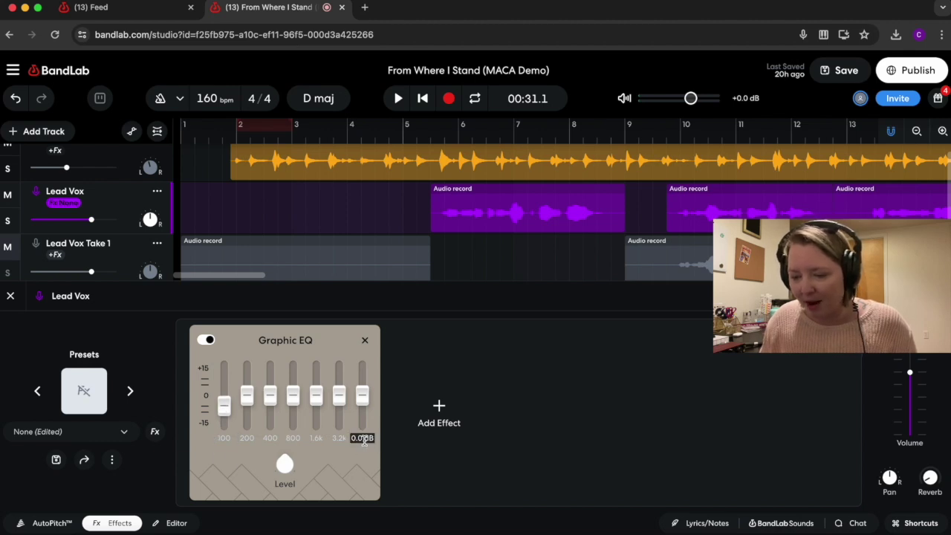
left_click_drag(223, 406, 223, 425)
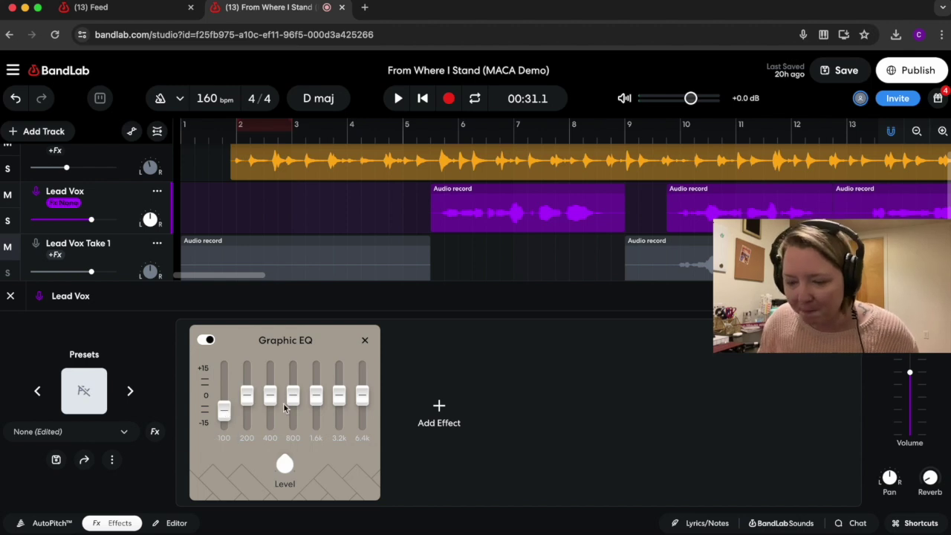
Step: Cut the Graphic EQ's 400 Hz band to -1.4 dB and boost the 3.2k and 6.4k bands slightly, with 3.2k at +2.2 dB
mouse_move(270, 399)
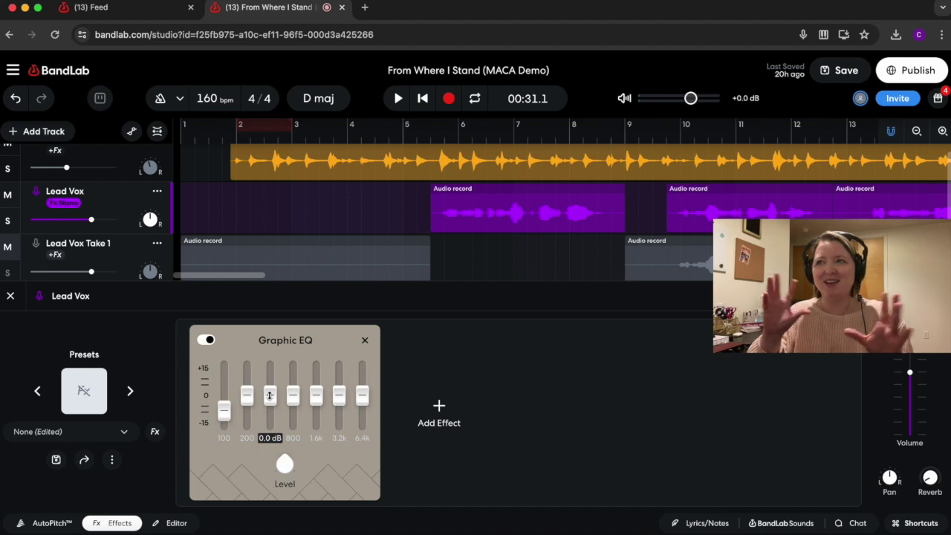
left_click_drag(269, 396, 272, 404)
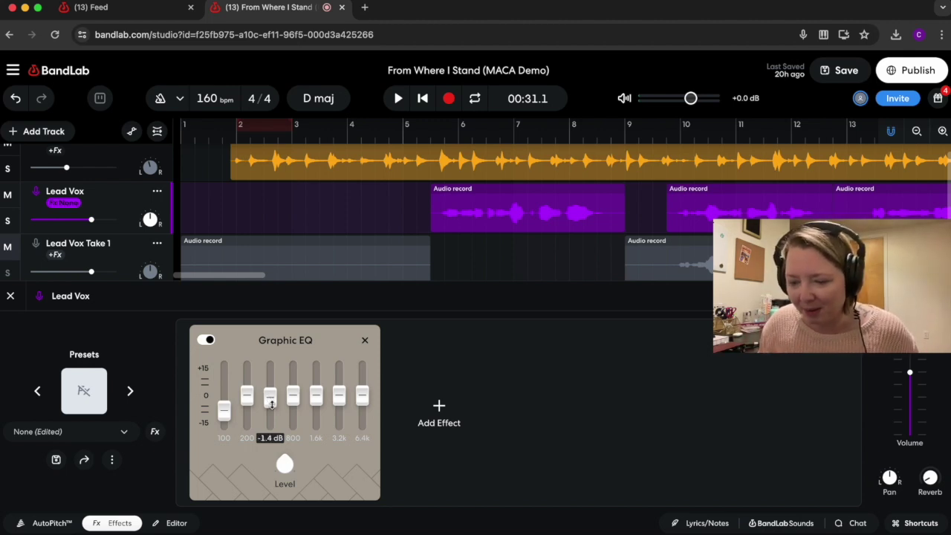
left_click_drag(340, 398, 363, 392)
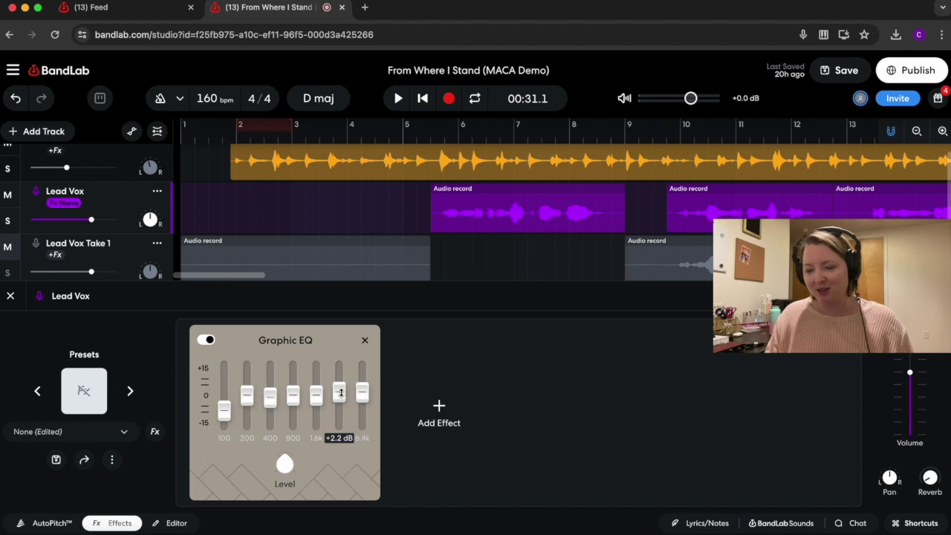
left_click_drag(362, 394, 362, 391)
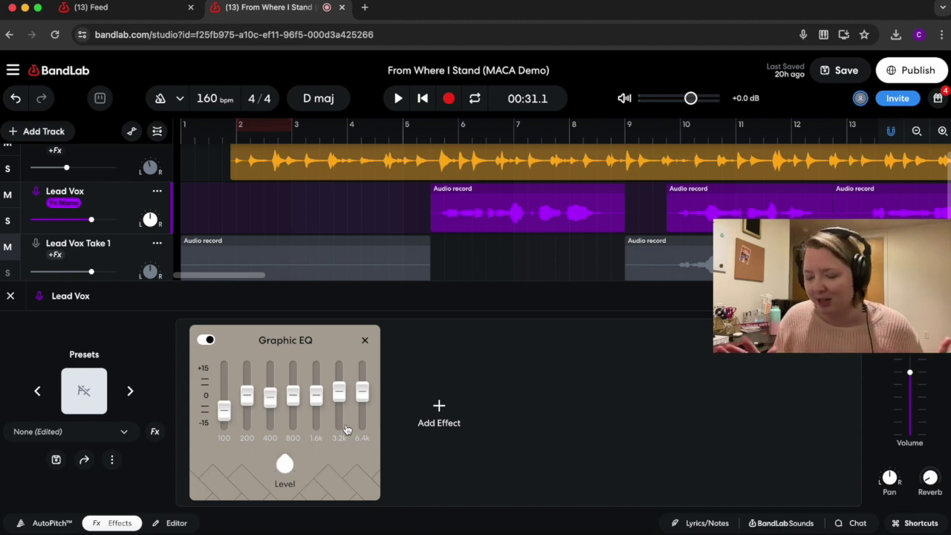
Step: Mute the Ukulele Bounce track and audition Lead Vox from 00:06.1, comparing it with the Graphic EQ on and bypassed
left_click(408, 214)
scroll(8, 212, "up", 1)
left_click(7, 156)
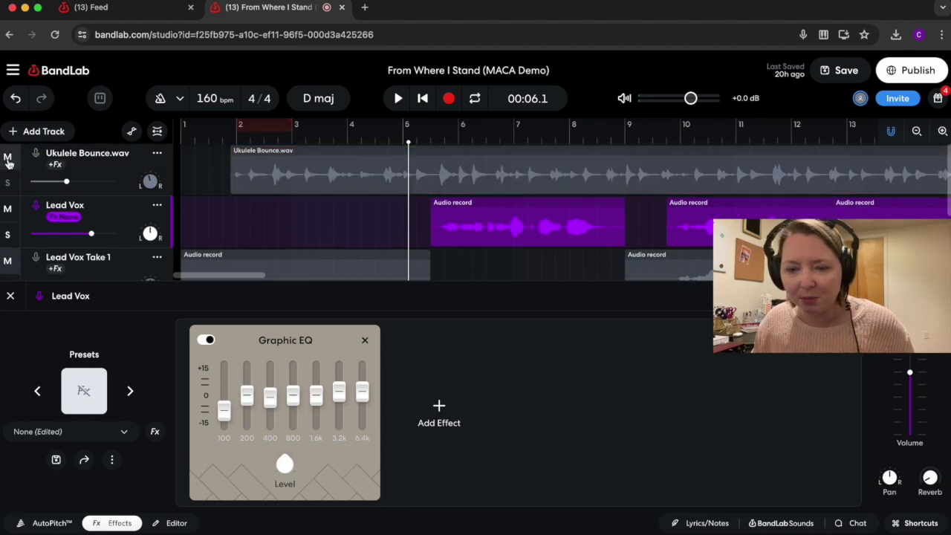
scroll(30, 217, "down", 1)
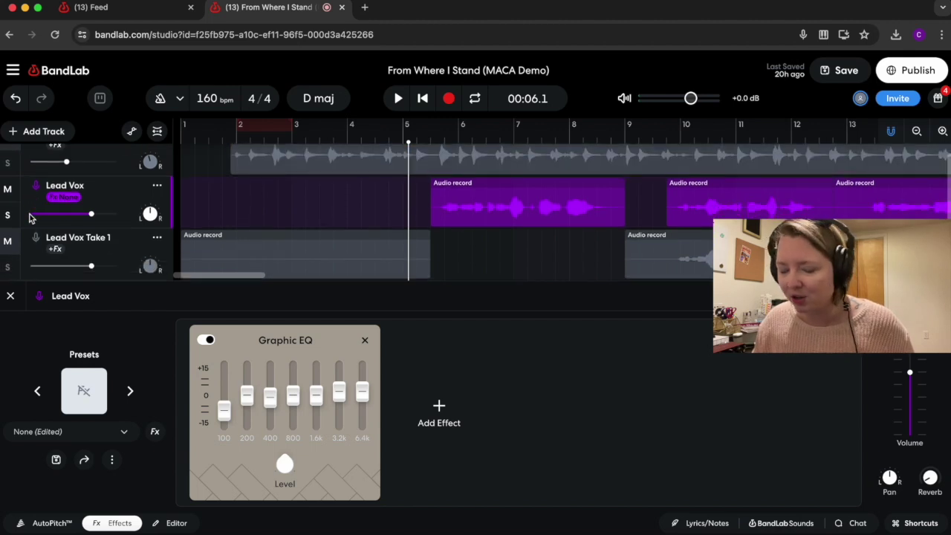
key("space")
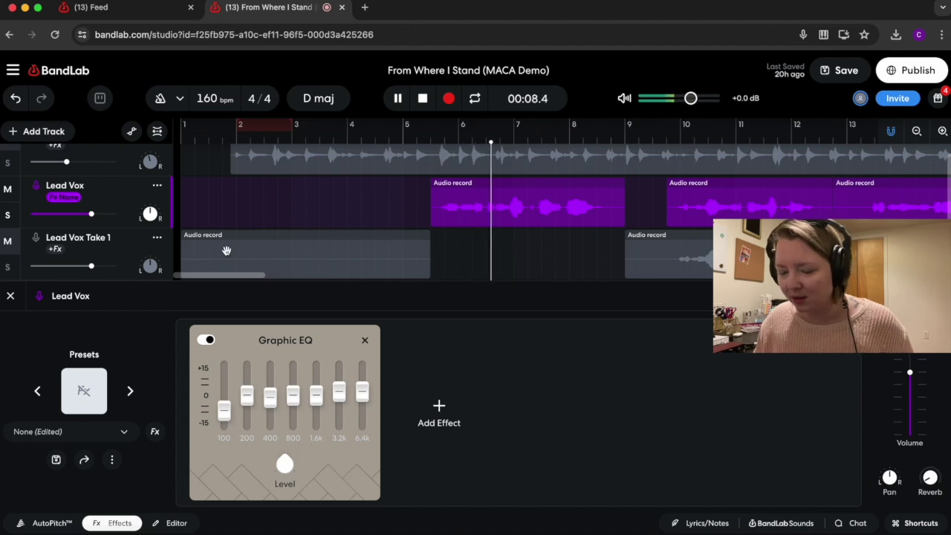
left_click(208, 342)
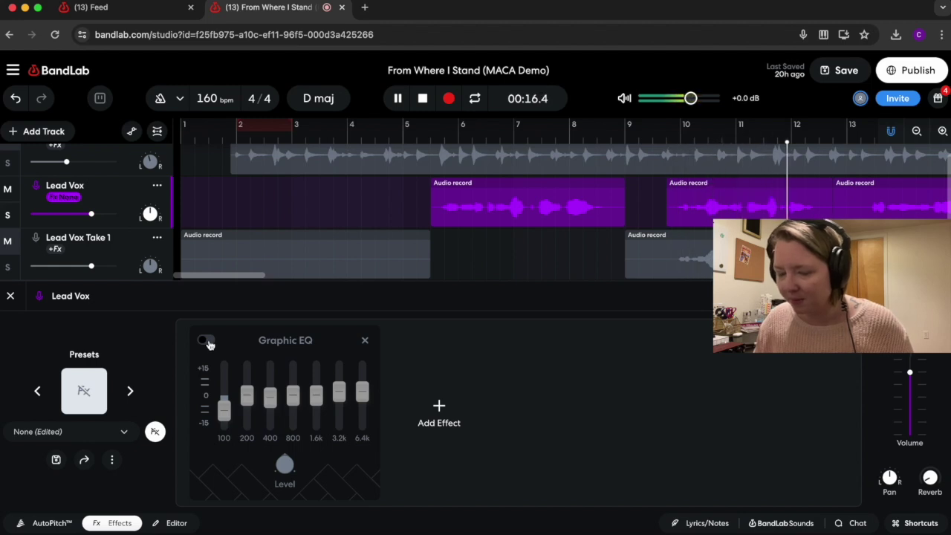
left_click(208, 341)
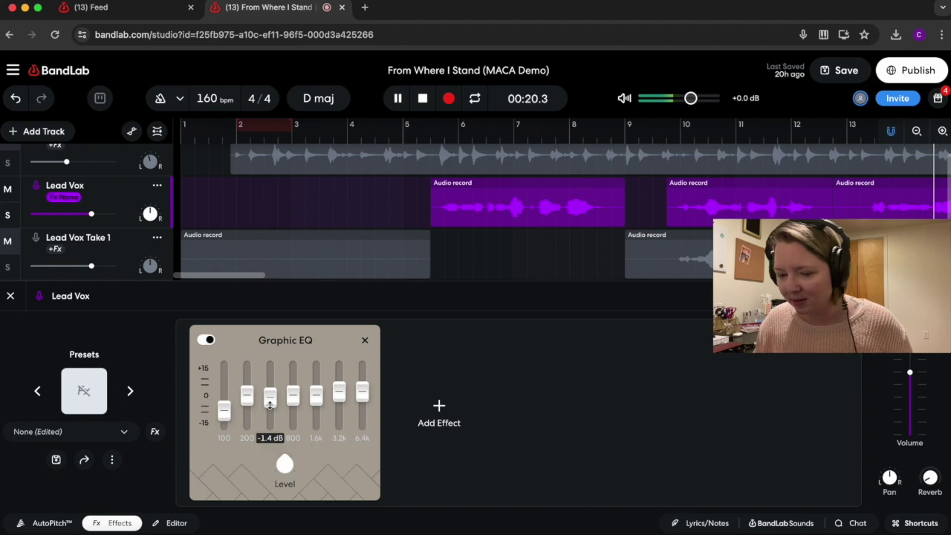
key("space")
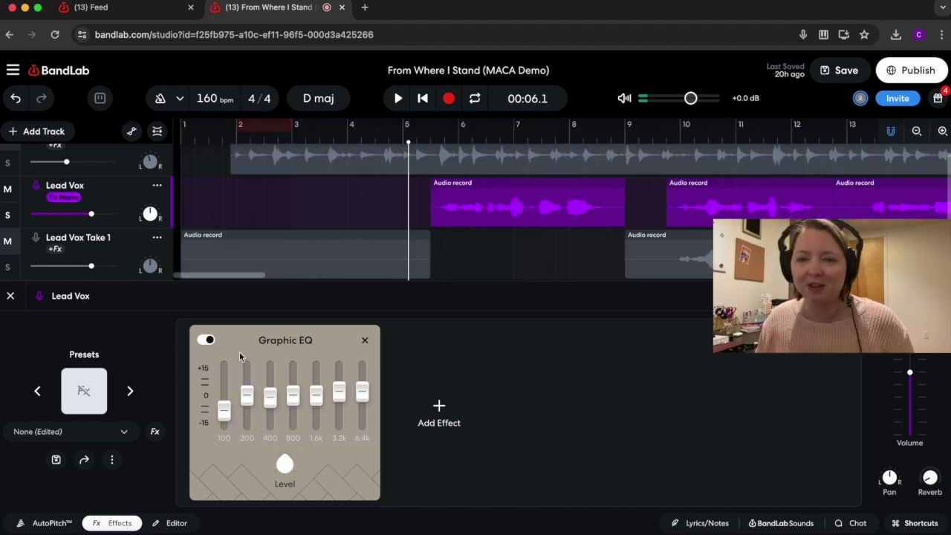
Step: Lower the 200 Hz band of the Graphic EQ to -1.7 dB
mouse_move(224, 409)
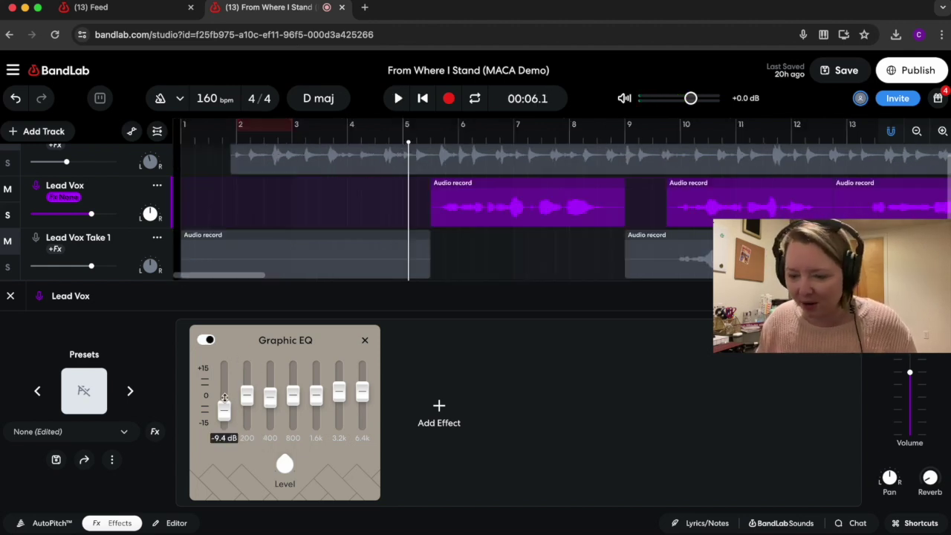
mouse_move(242, 395)
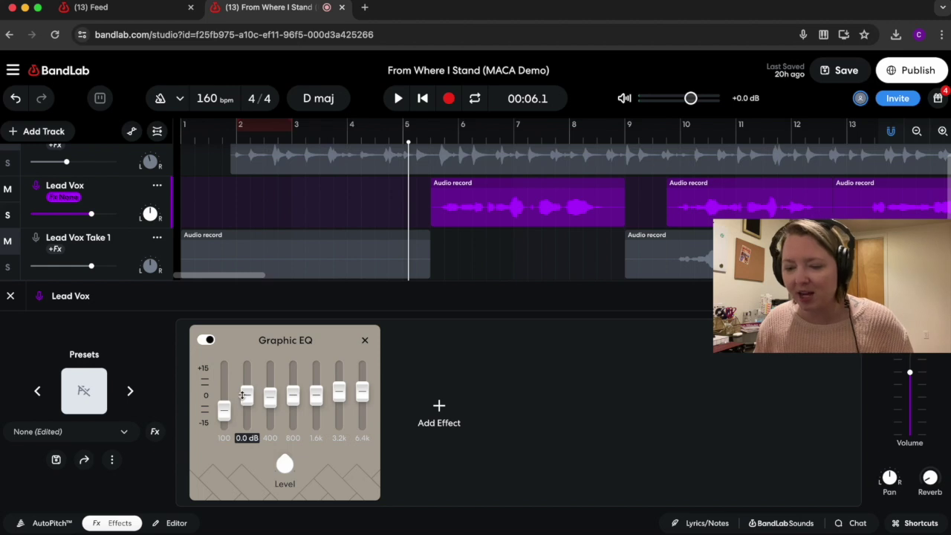
left_click_drag(243, 396, 244, 406)
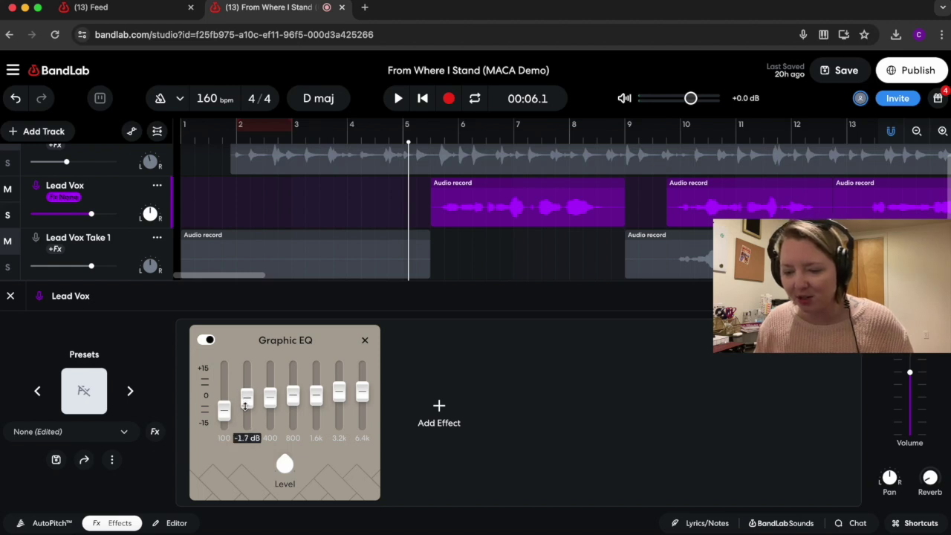
Step: Replay Lead Vox from 00:06.1 with the added 200 Hz cut, bypassing the Graphic EQ briefly and leaving it enabled
key("space")
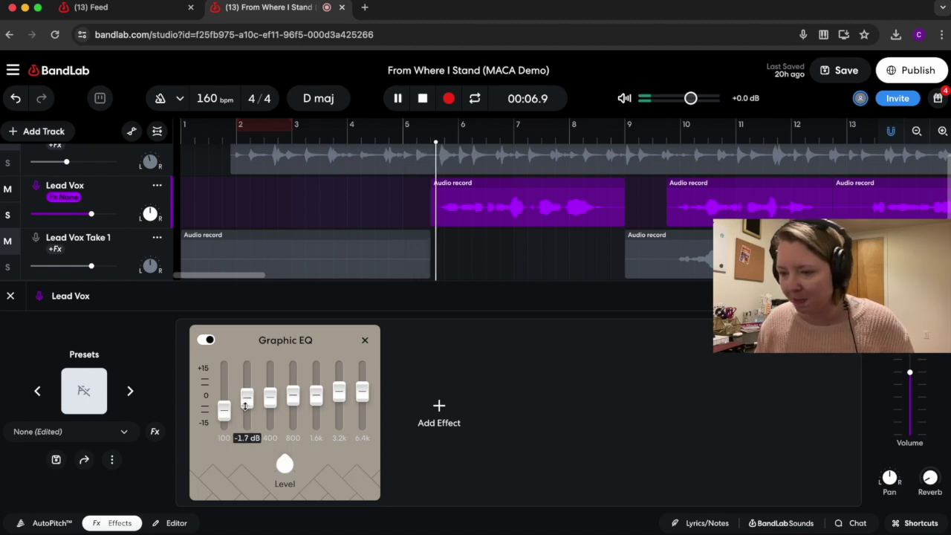
left_click(208, 340)
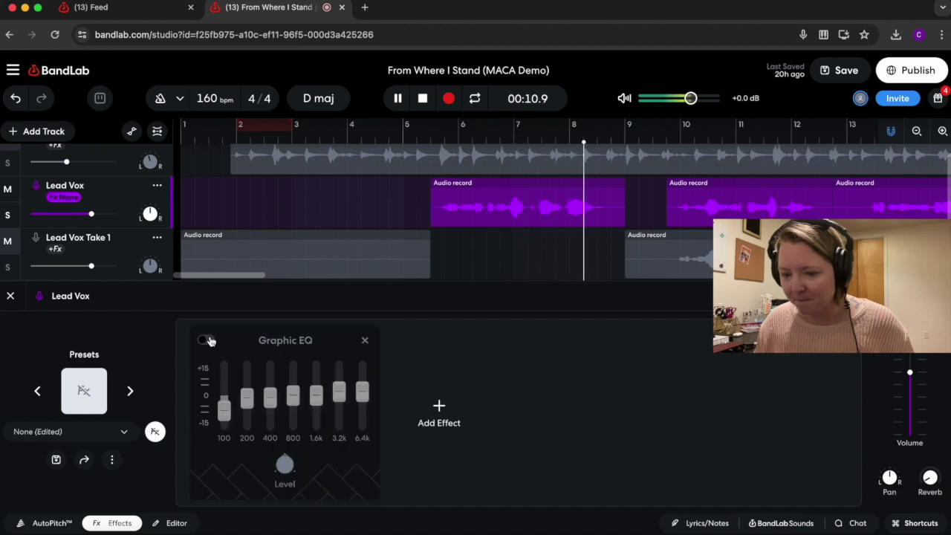
left_click(207, 339)
key("space")
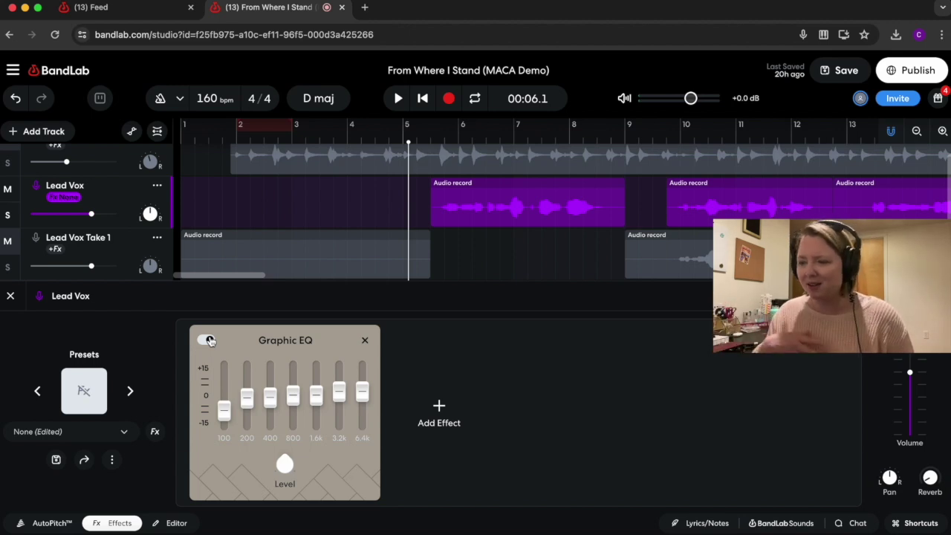
left_click(209, 340)
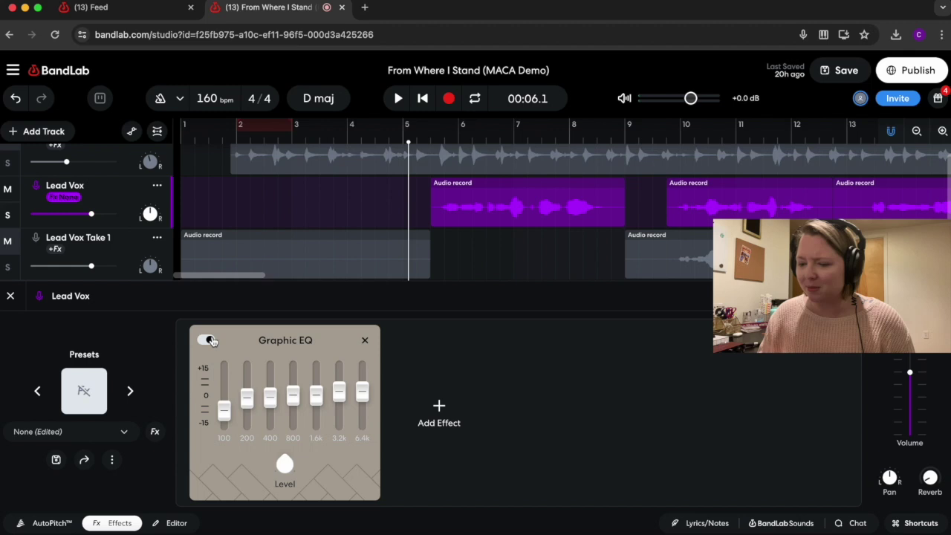
left_click(438, 407)
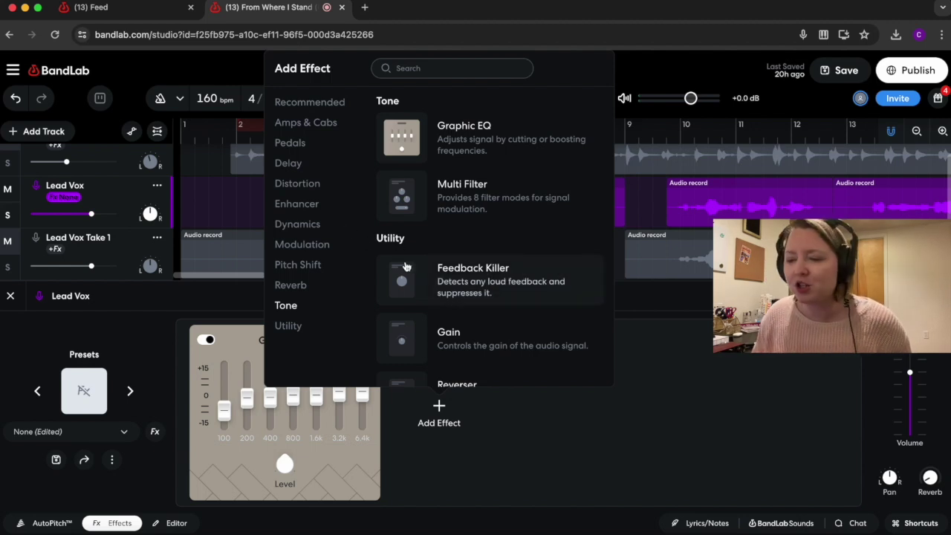
scroll(492, 238, "down", 4)
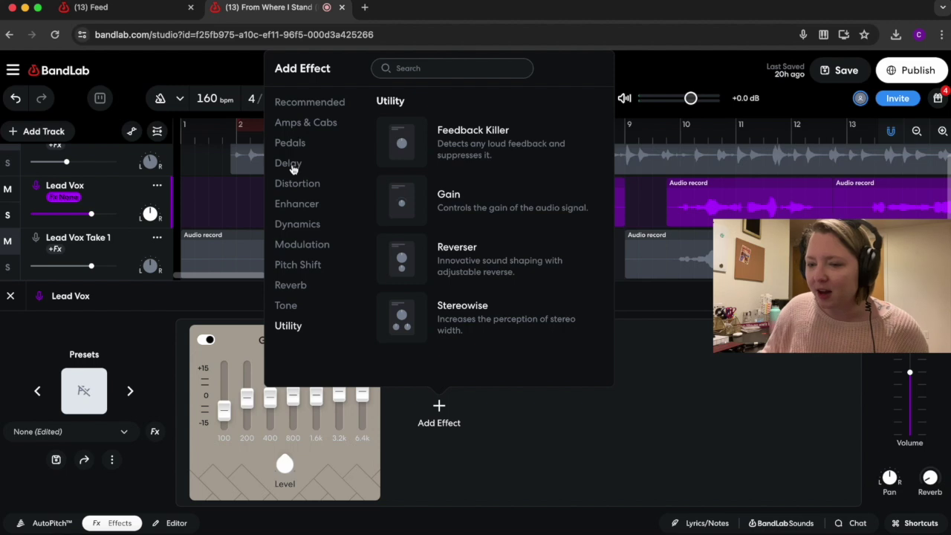
left_click(297, 225)
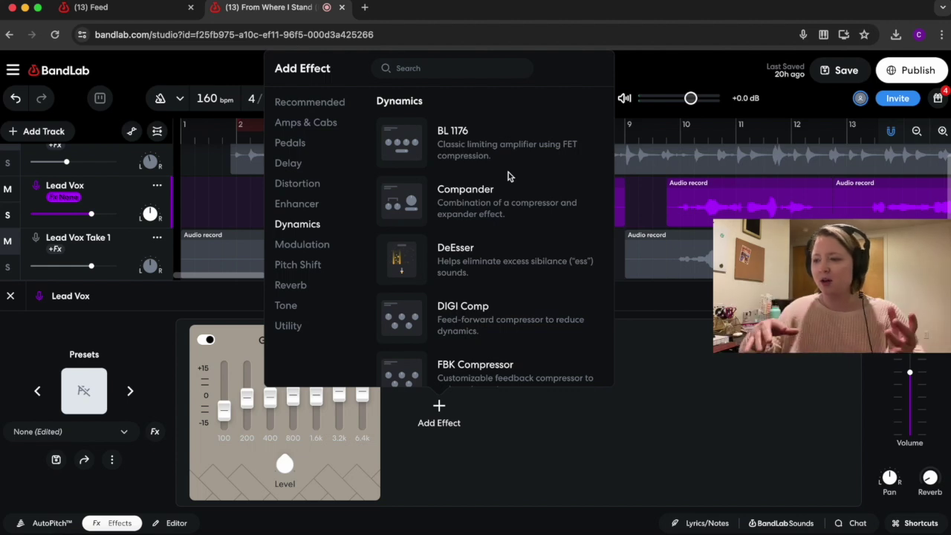
left_click(682, 357)
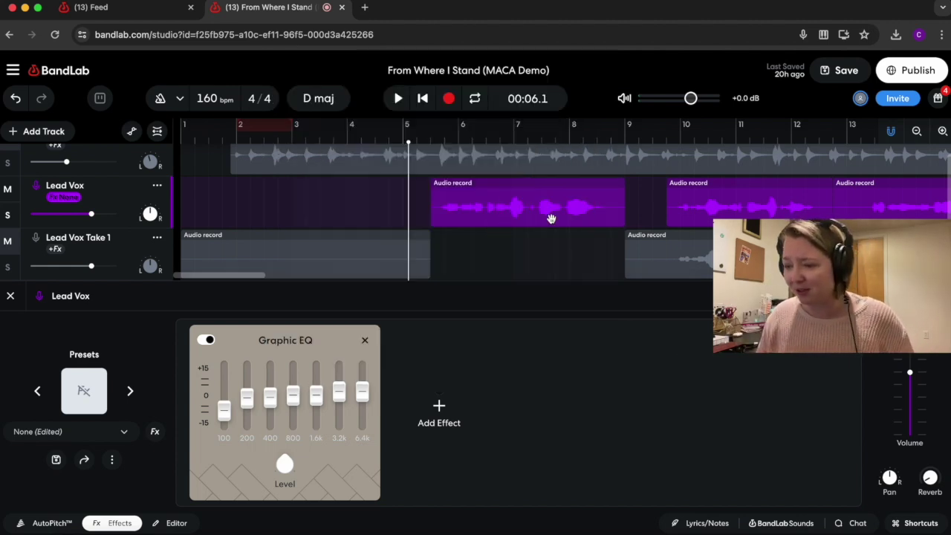
scroll(527, 219, "right", 5)
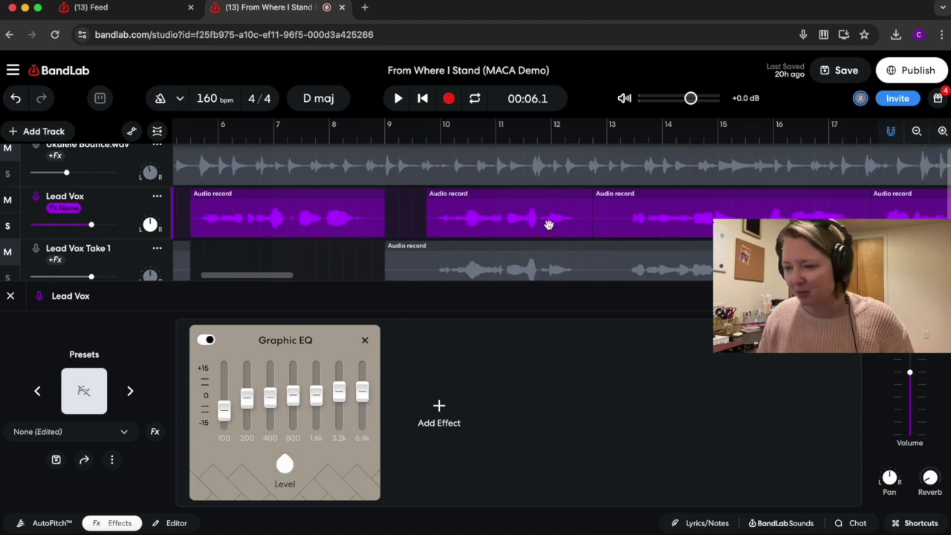
scroll(556, 224, "left", 5)
Step: Search the effects for a compressor and add the TecLab BA-2A after the Graphic EQ on Lead Vox
left_click(438, 409)
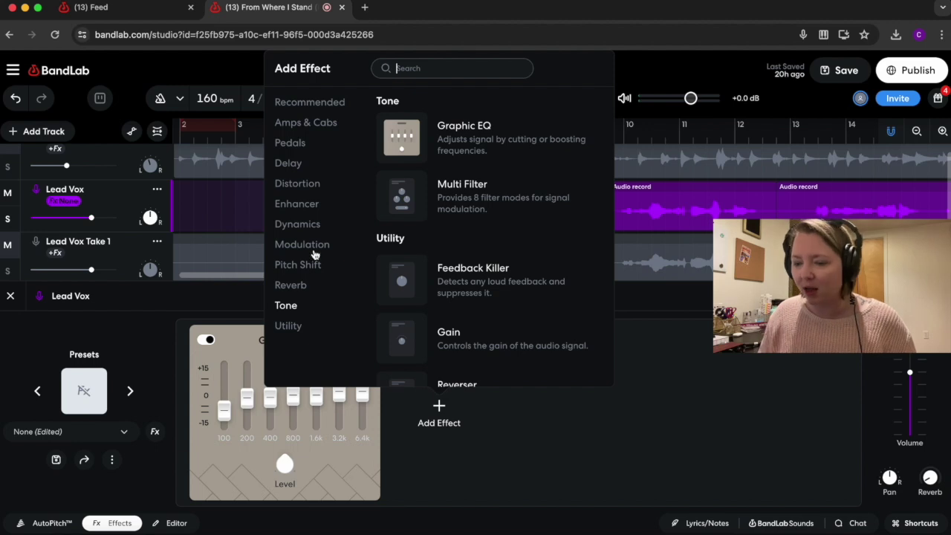
left_click(428, 68)
type("compresso")
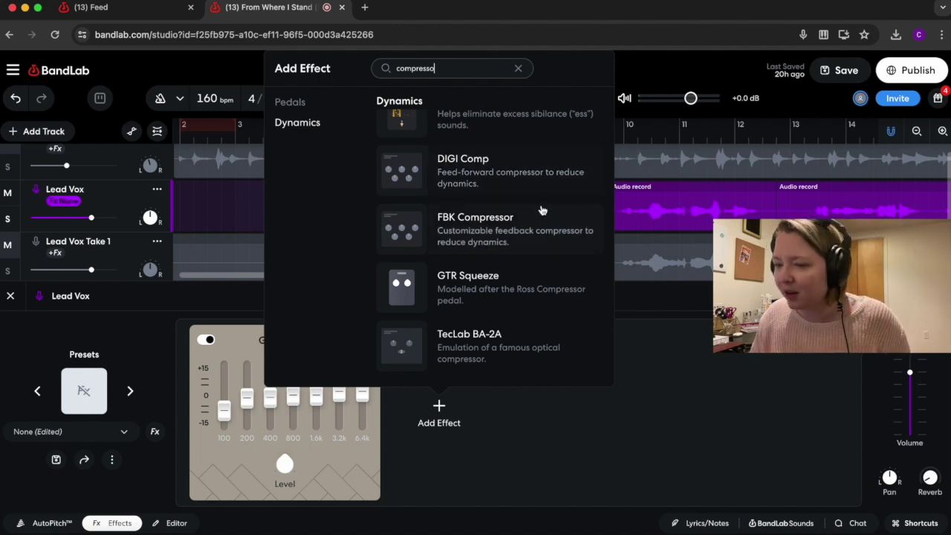
scroll(541, 212, "up", 1)
scroll(520, 255, "down", 1)
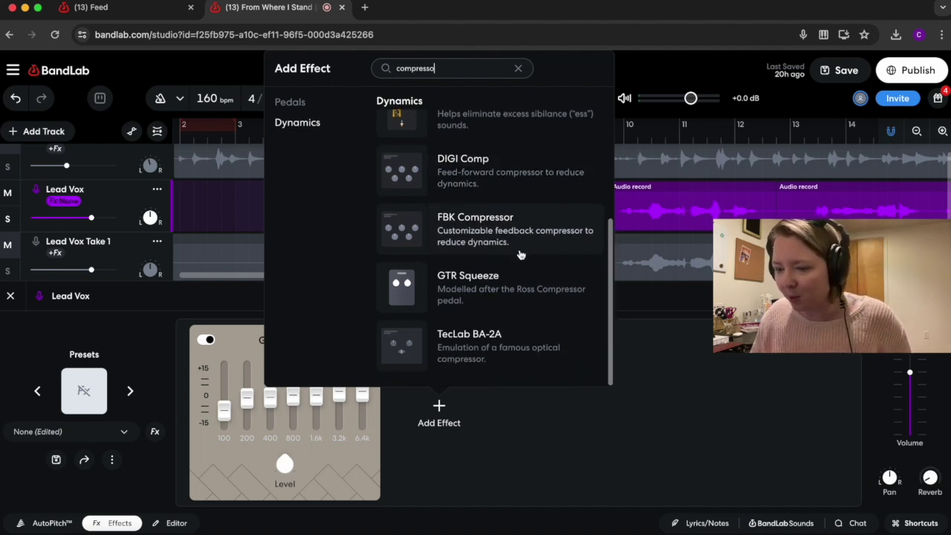
scroll(520, 255, "up", 5)
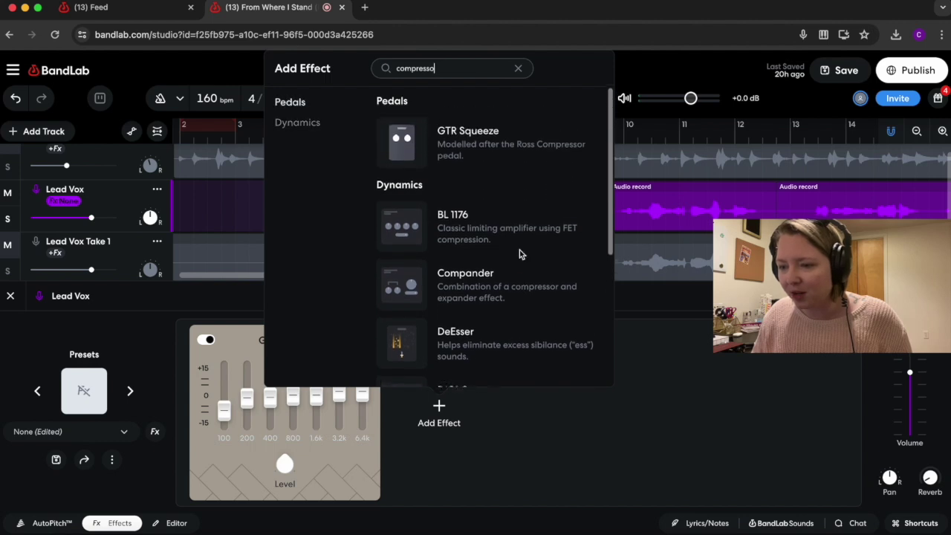
scroll(519, 253, "down", 3)
scroll(519, 253, "down", 2)
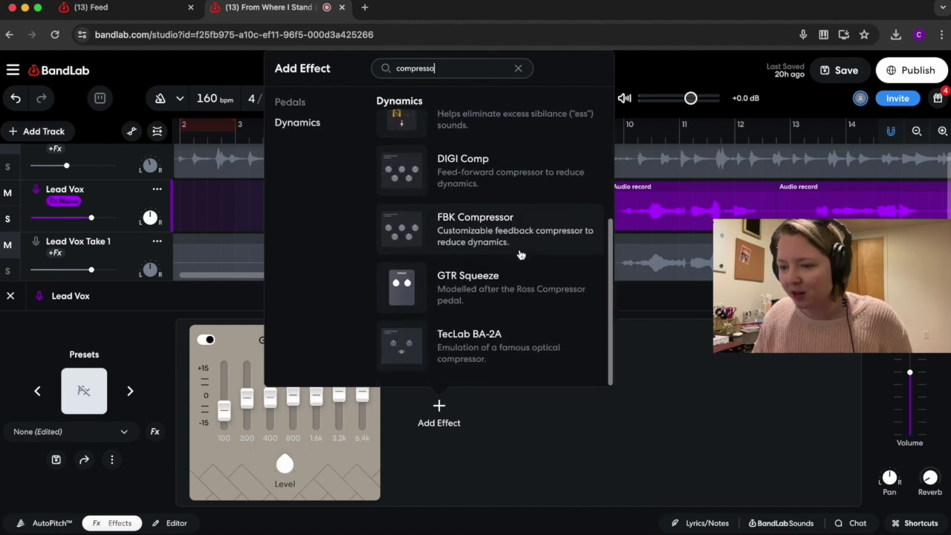
left_click(512, 359)
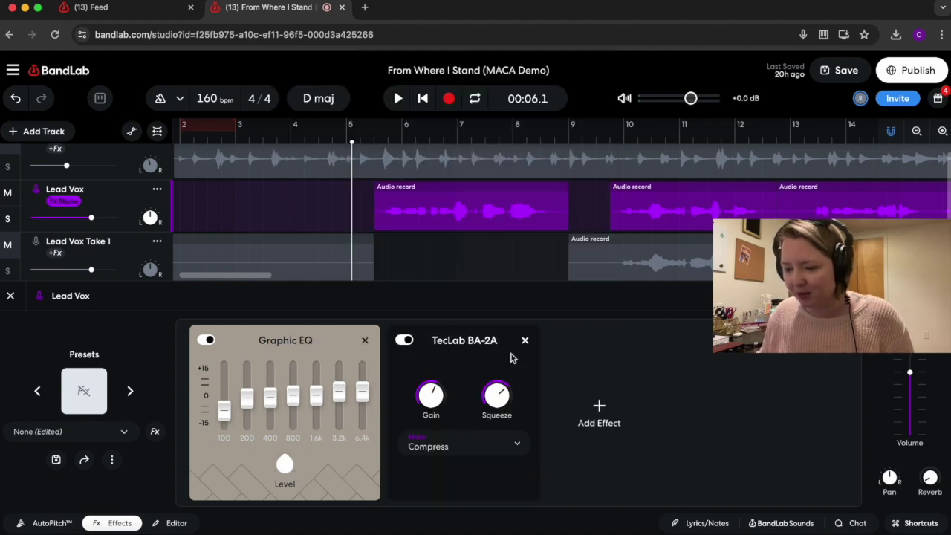
Step: Raise the Squeeze and Gain of the TecLab BA-2A compressor on Lead Vox
mouse_move(497, 397)
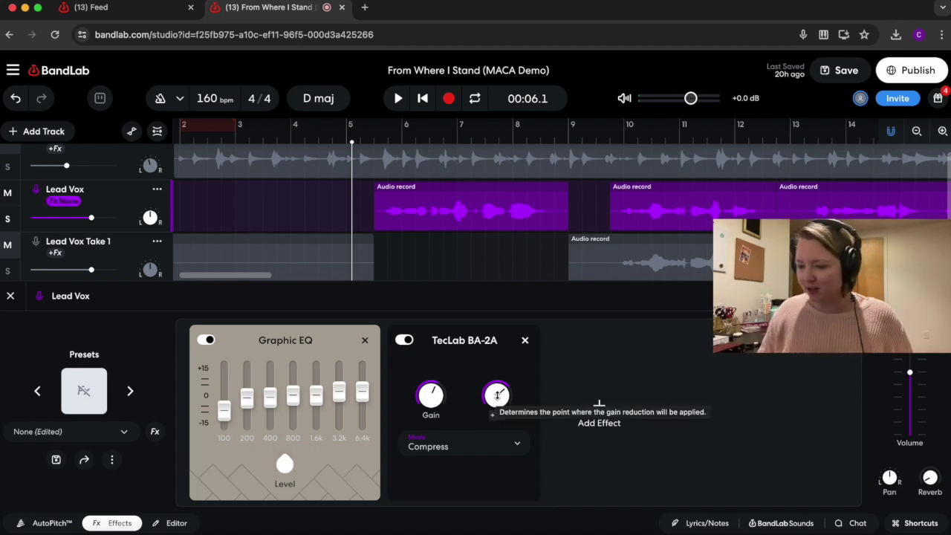
left_click_drag(497, 388, 496, 381)
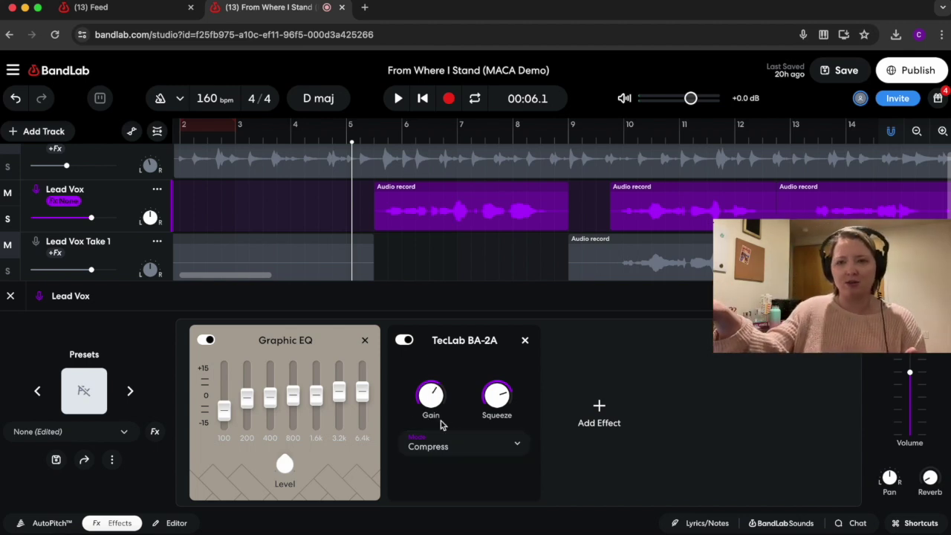
mouse_move(436, 399)
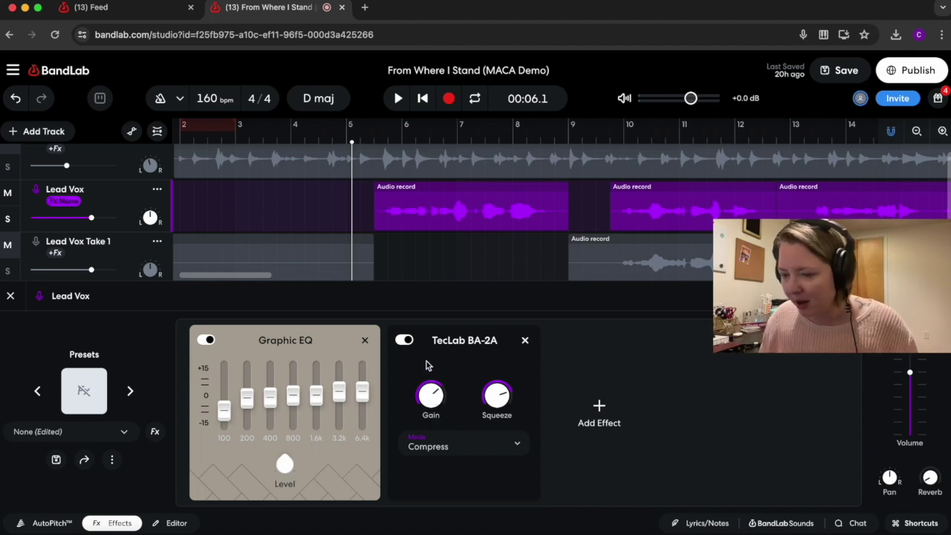
Step: Unmute the Ukulele Bounce track and readjust the TecLab BA-2A during playback, raising Gain and setting Squeeze to +81
key("space")
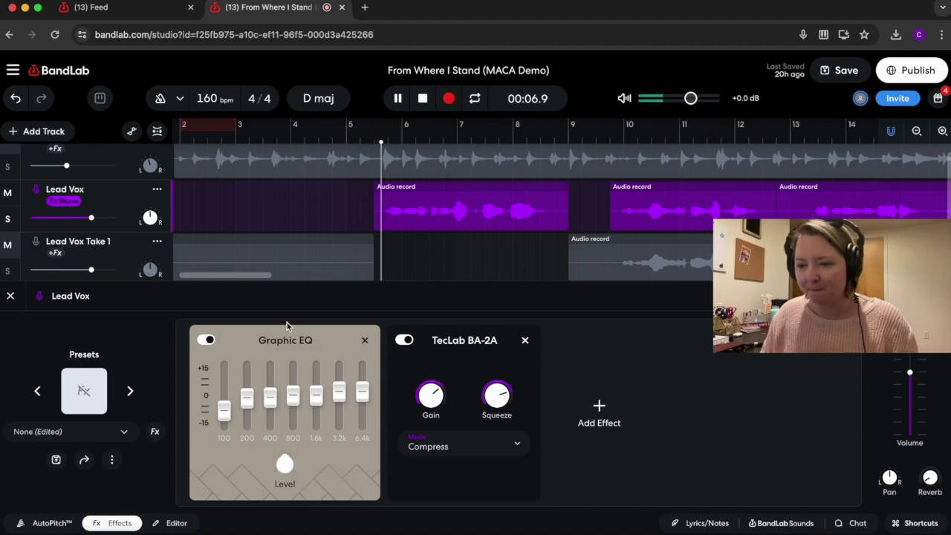
scroll(90, 163, "up", 1)
left_click(9, 157)
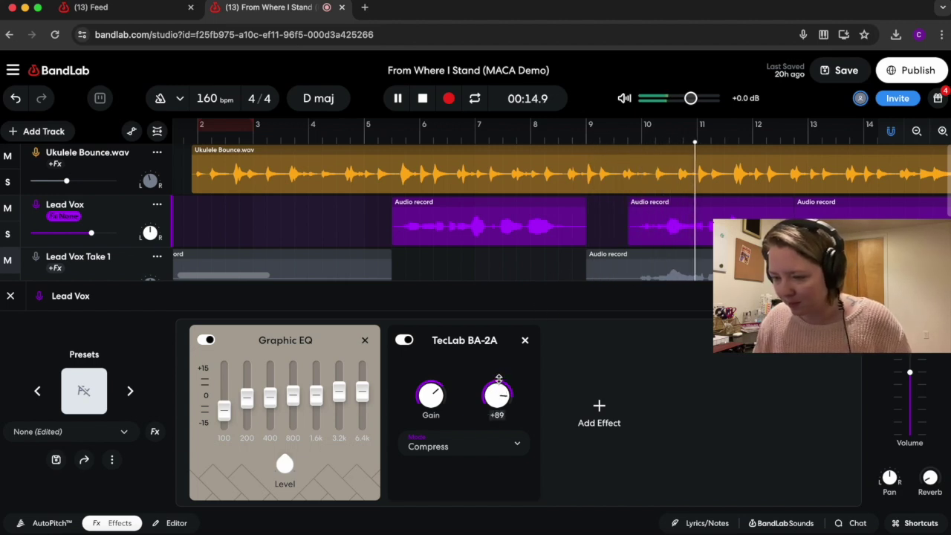
left_click_drag(449, 399, 428, 371)
mouse_move(433, 393)
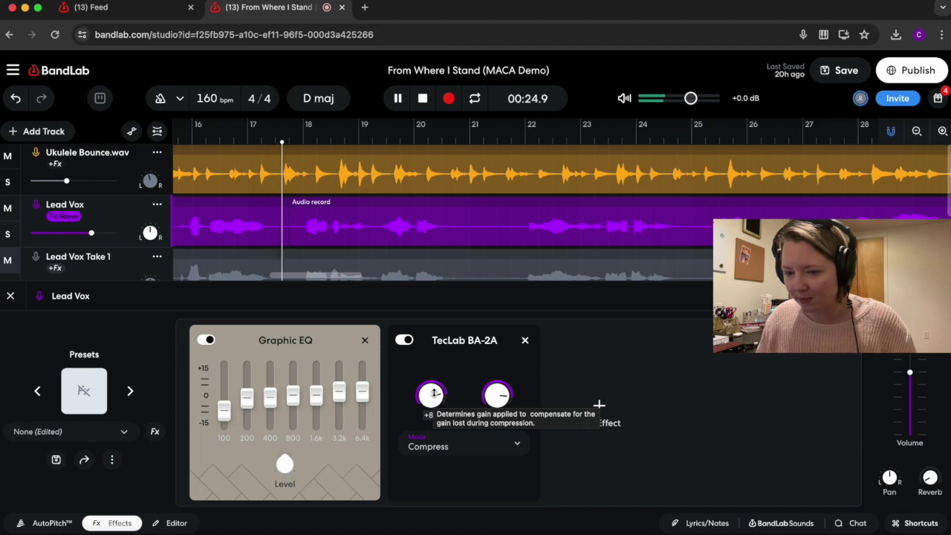
key("space")
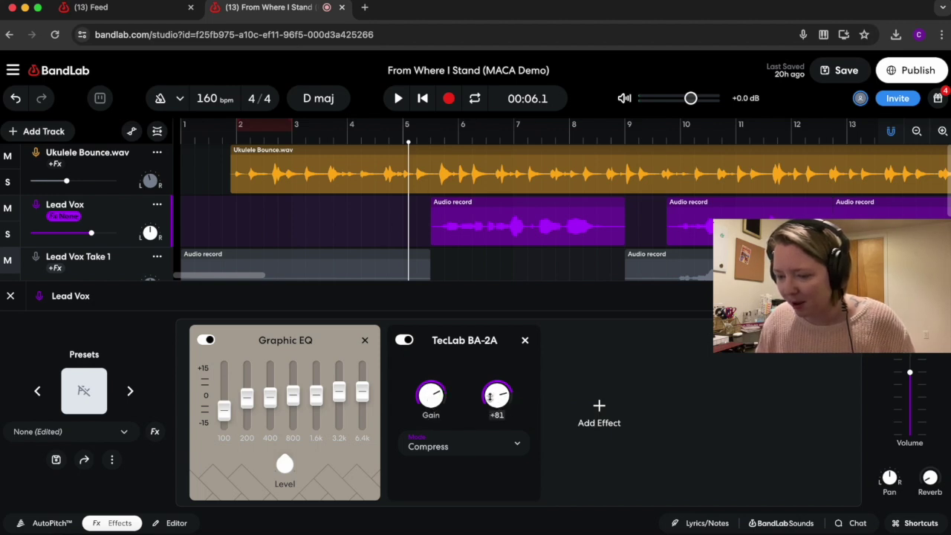
Step: Replay the mix from 00:06.1, comparing Lead Vox with the TecLab BA-2A on and bypassed, and leave the compressor enabled
key("space")
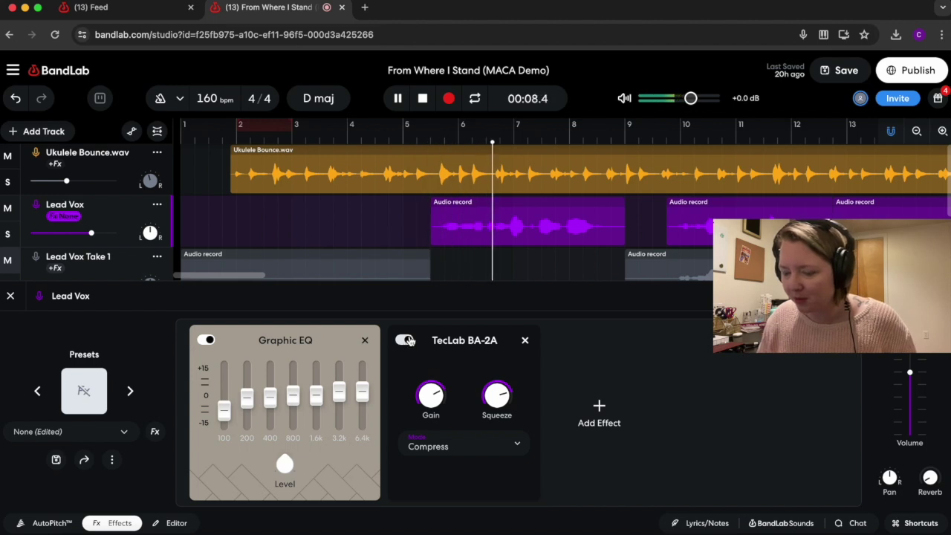
left_click(405, 340)
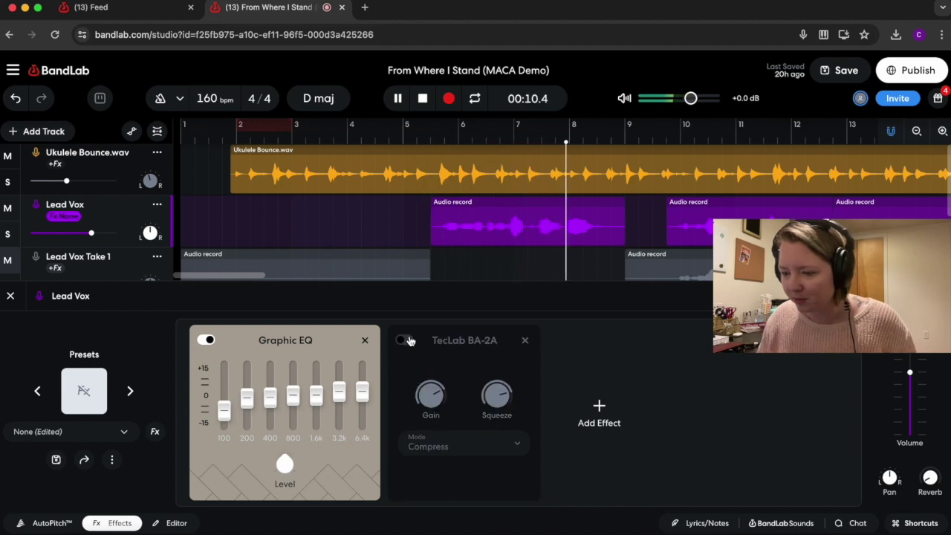
left_click(405, 340)
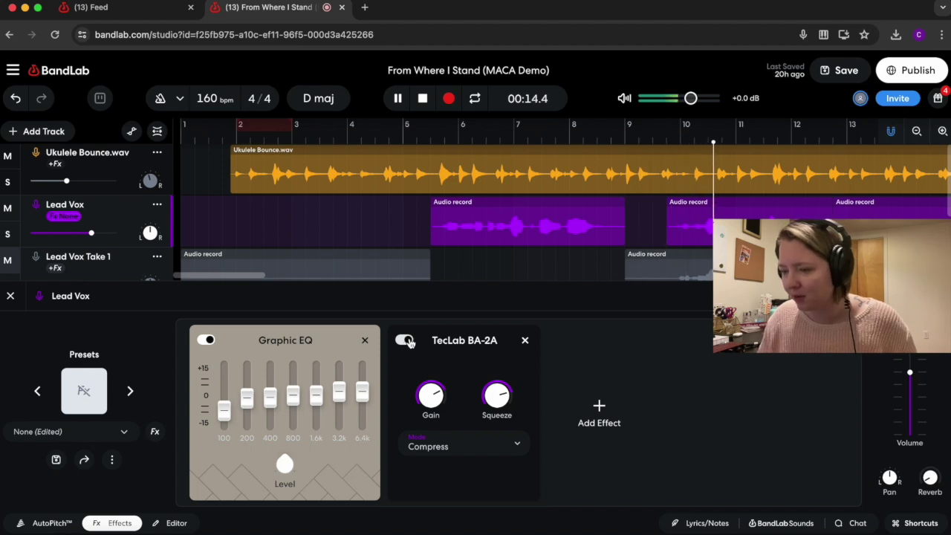
left_click(405, 341)
left_click(405, 340)
key("space")
key("space")
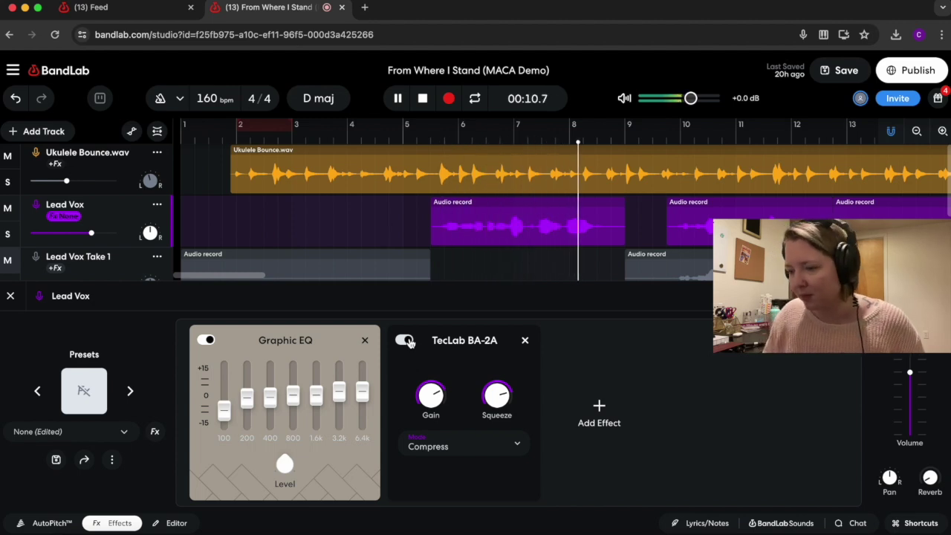
key("space")
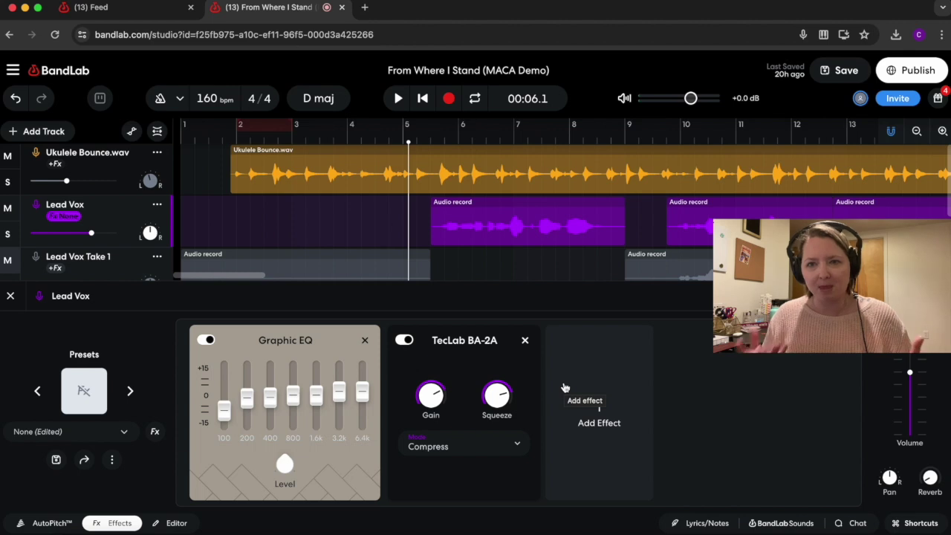
Step: Search the effects for a reverb and add the Studio Reverb after the TecLab BA-2A on Lead Vox
left_click(597, 421)
double_click(626, 67)
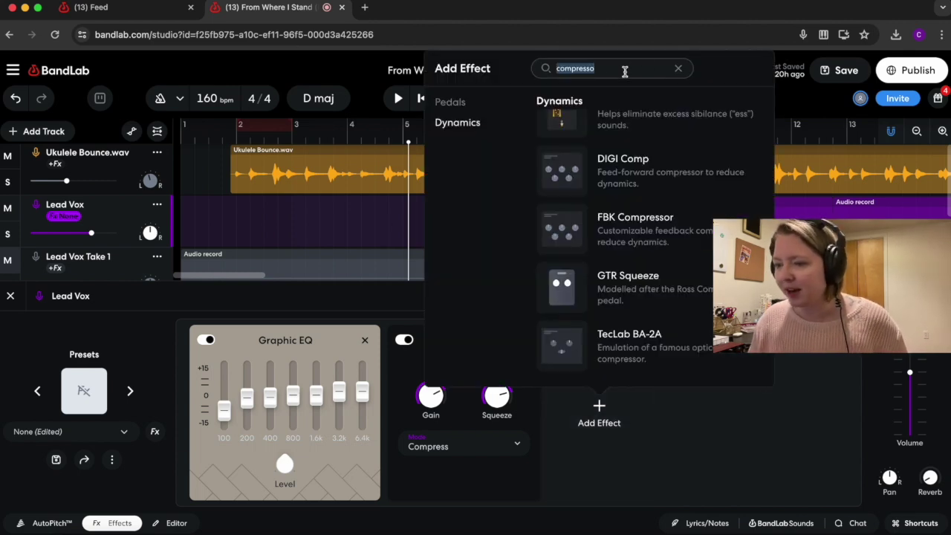
type("reverb")
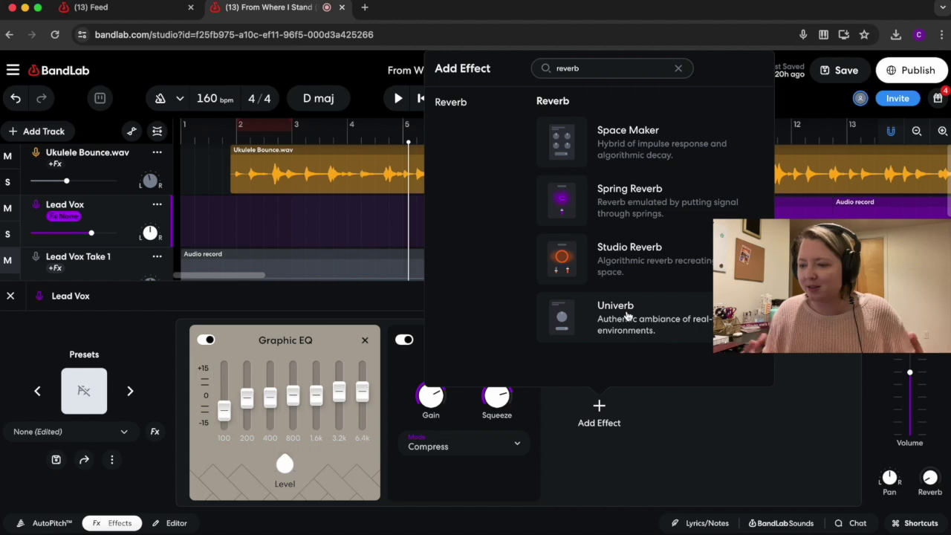
left_click(690, 280)
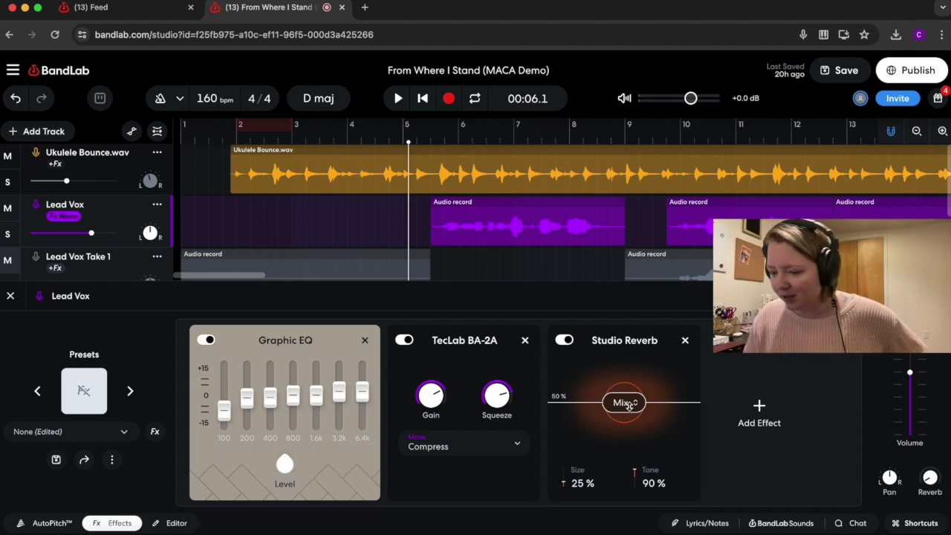
Step: Set the Studio Reverb to 47% mix, 79% size and 100% tone
left_click_drag(623, 402, 630, 409)
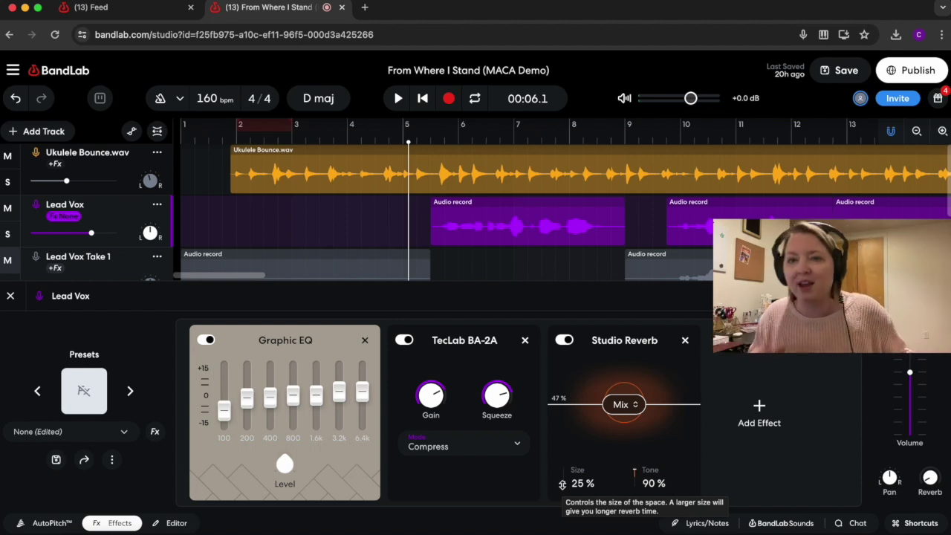
left_click_drag(563, 481, 564, 449)
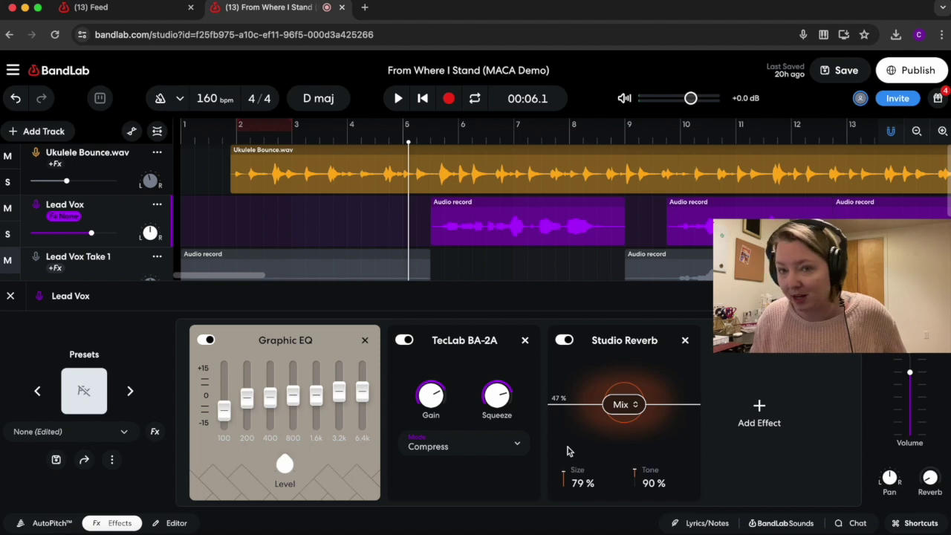
mouse_move(635, 470)
left_mouse_down()
mouse_move(636, 483)
mouse_move(638, 474)
left_mouse_up()
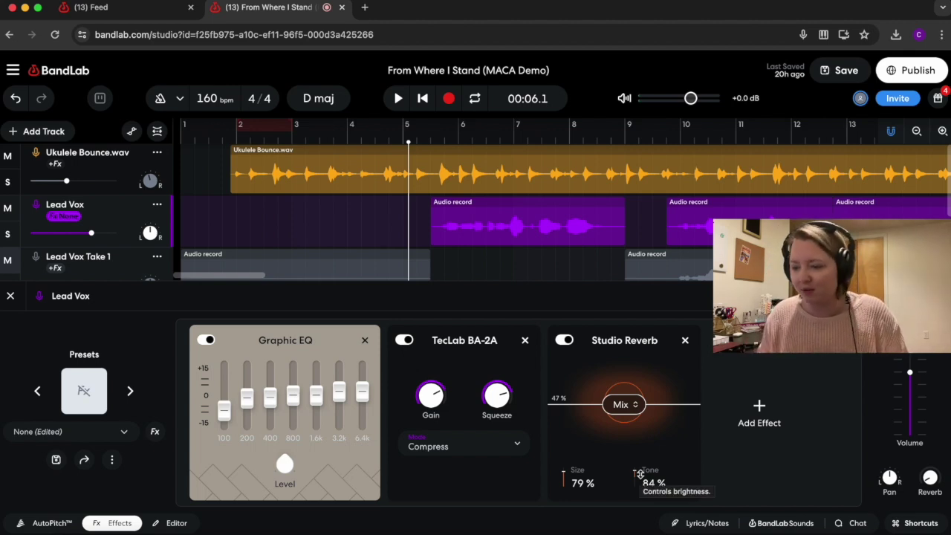
left_click_drag(636, 472, 636, 450)
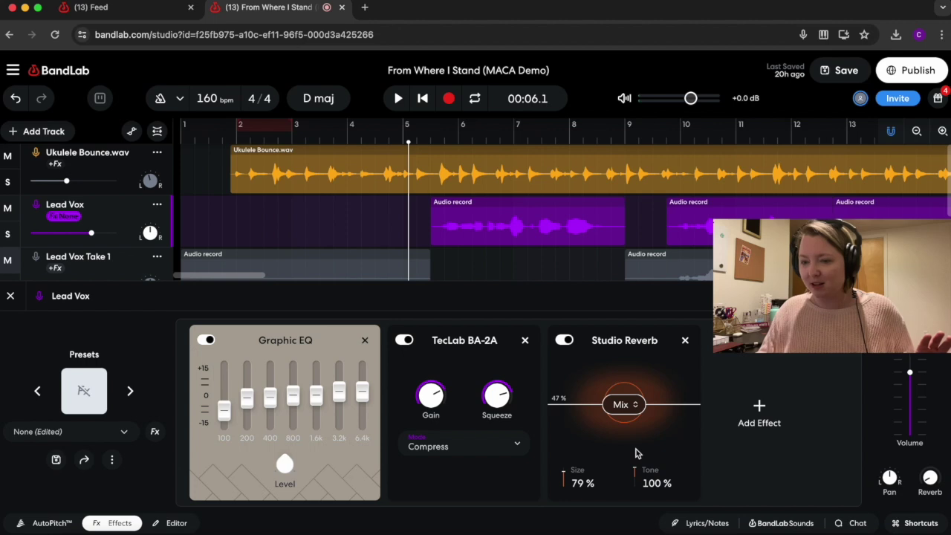
Step: Solo Lead Vox and refine the Studio Reverb during playback to 22% size, 78% tone and 33% mix
left_click(8, 234)
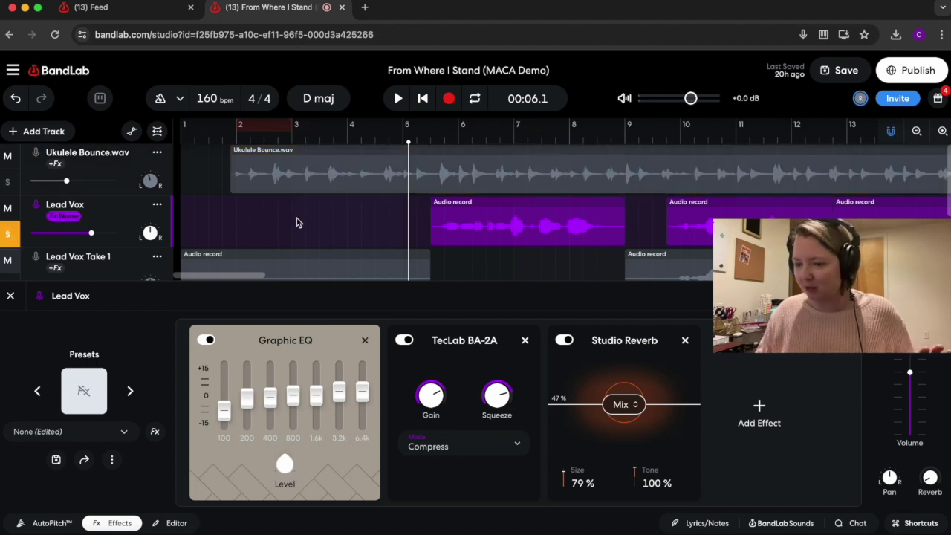
key("space")
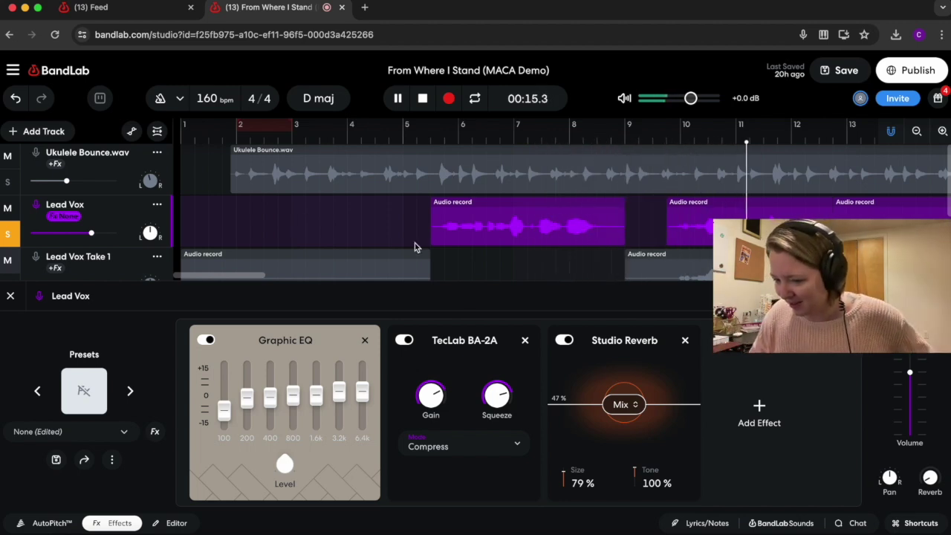
left_click_drag(565, 474, 563, 503)
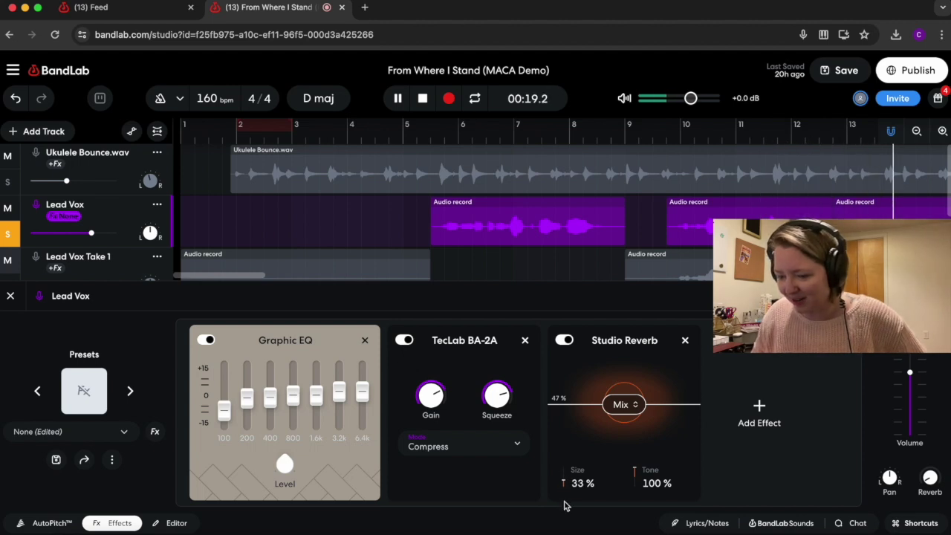
scroll(565, 484, "down", 10)
scroll(572, 484, "up", 3)
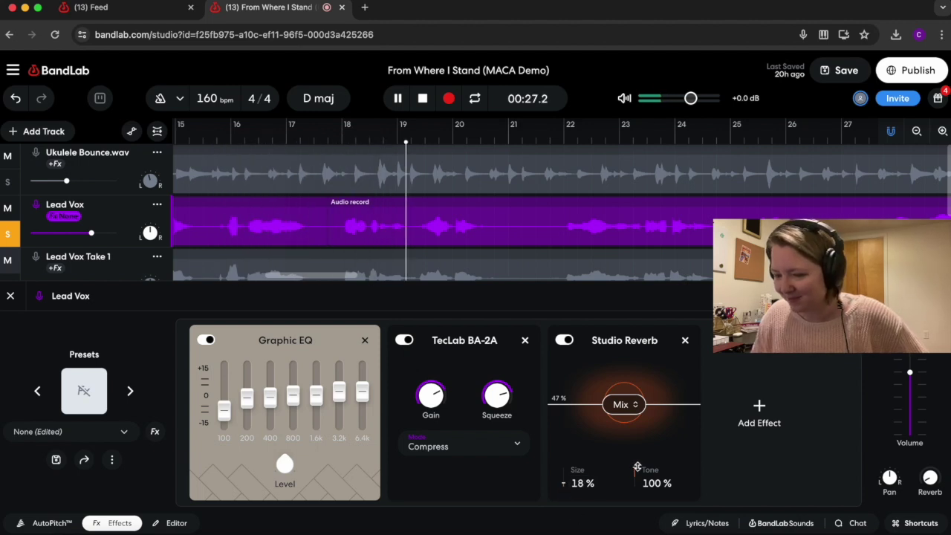
scroll(636, 472, "down", 4)
scroll(635, 473, "down", 5)
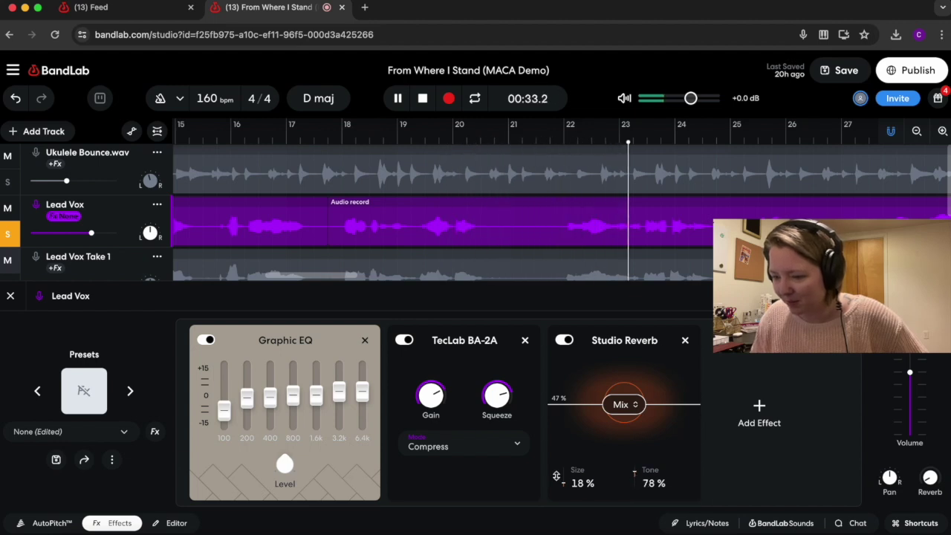
scroll(564, 483, "up", 2)
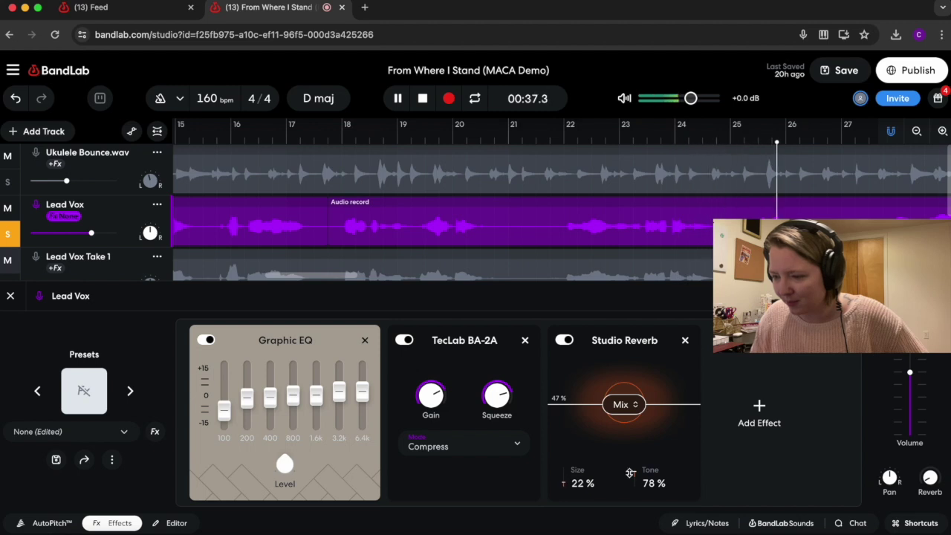
left_click_drag(629, 406, 637, 414)
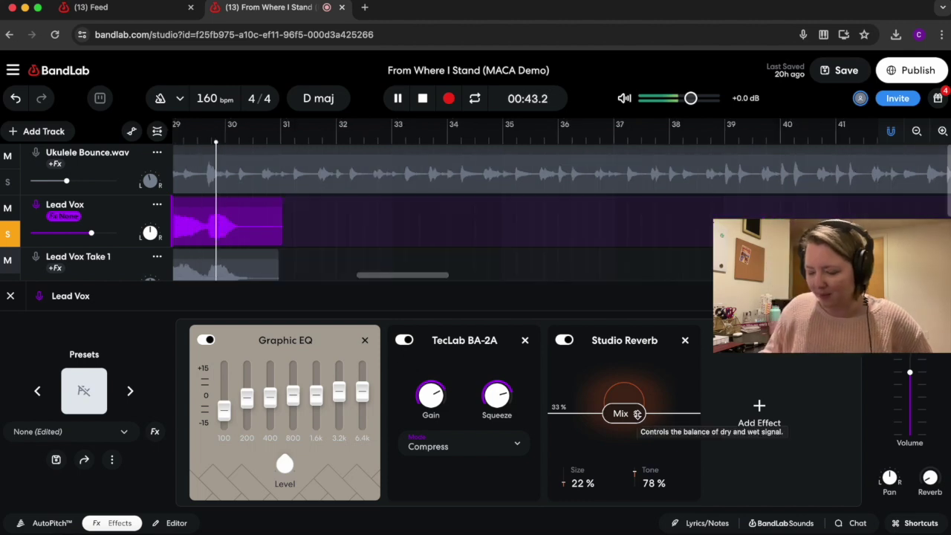
key("space")
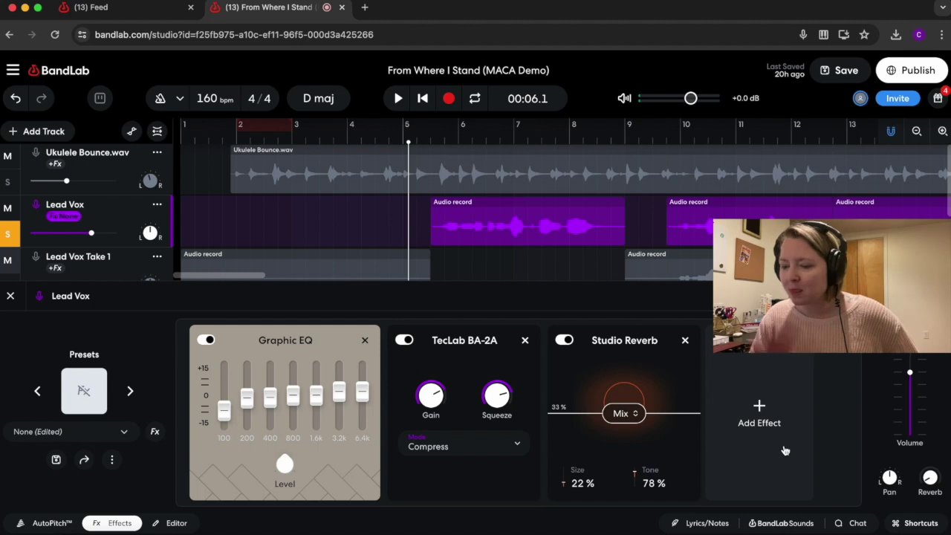
Step: Raise the Lead Vox track's own Reverb amount to about 21%
mouse_move(927, 484)
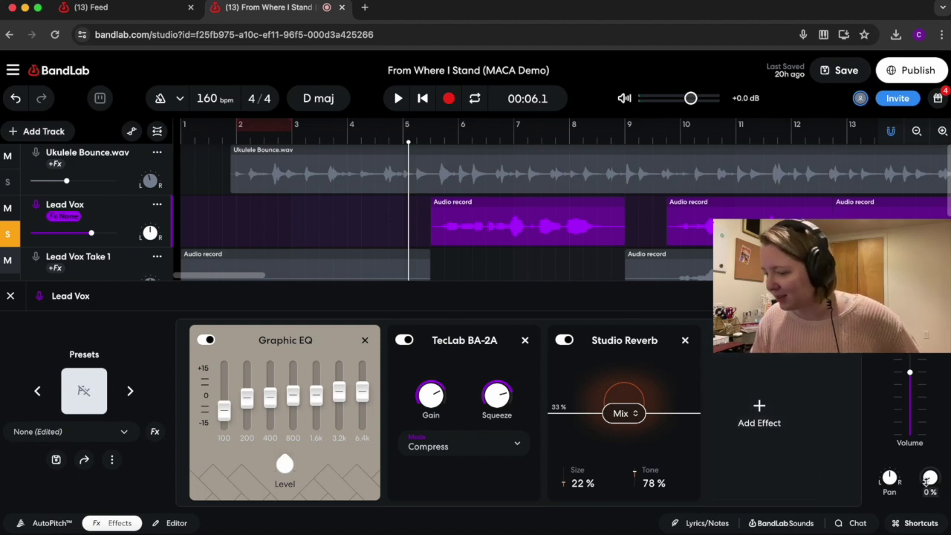
left_click_drag(928, 483, 933, 452)
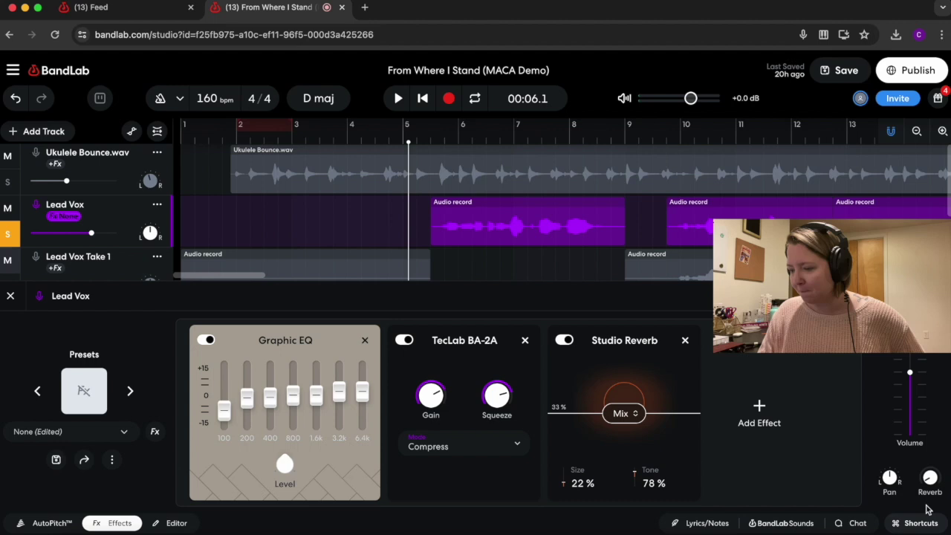
left_click_drag(930, 482, 935, 425)
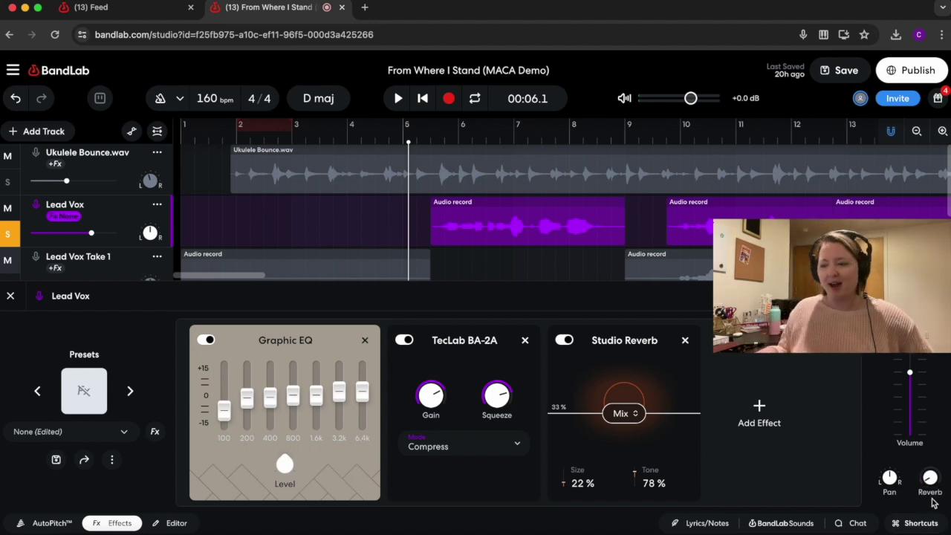
left_click_drag(932, 476, 937, 418)
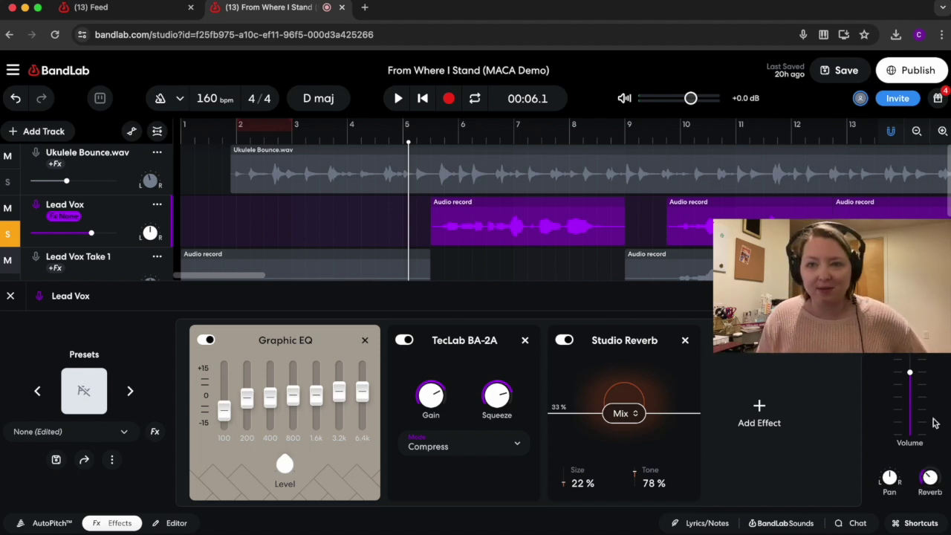
left_click_drag(929, 478, 927, 501)
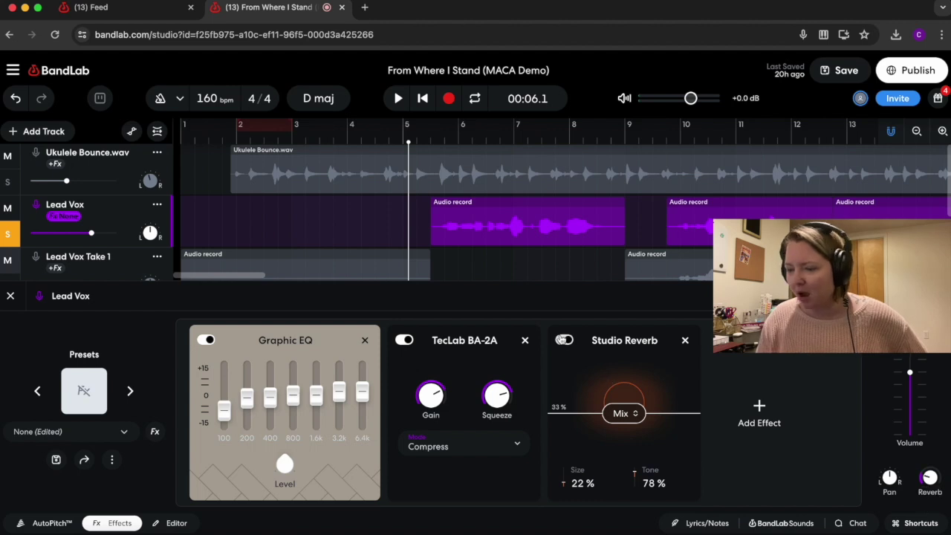
Step: Bypass the Studio Reverb and audition Lead Vox with only the track Reverb, first soloed and then unsoloed with the ukulele
left_click(564, 341)
key("space")
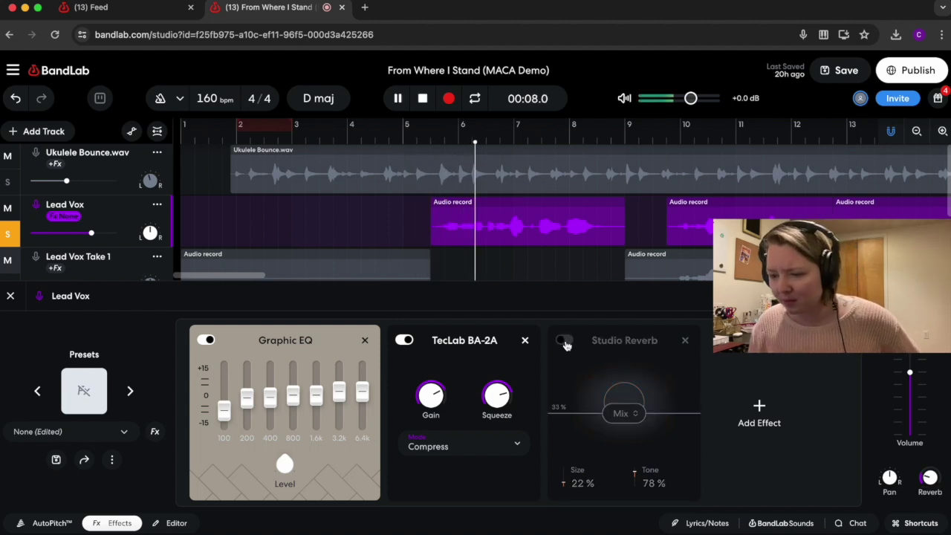
mouse_move(930, 477)
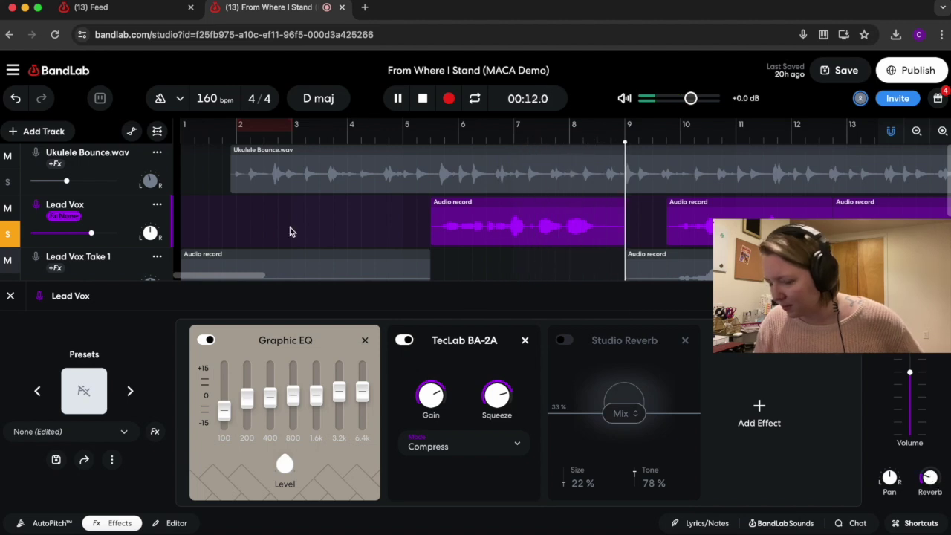
left_click(6, 234)
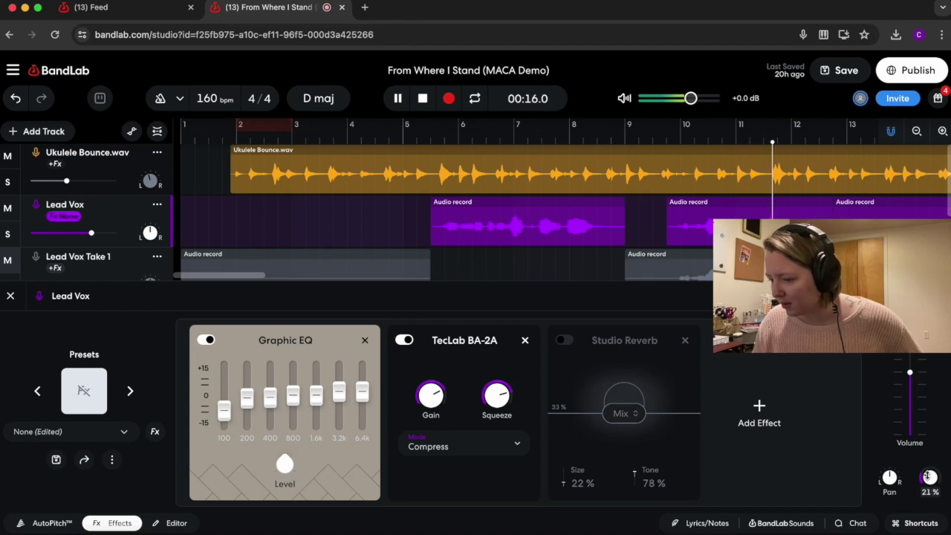
Step: Remove the Lead Vox track Reverb, re-enable Studio Reverb, and set it to 21% mix and 18% size while auditioning playback
key("space")
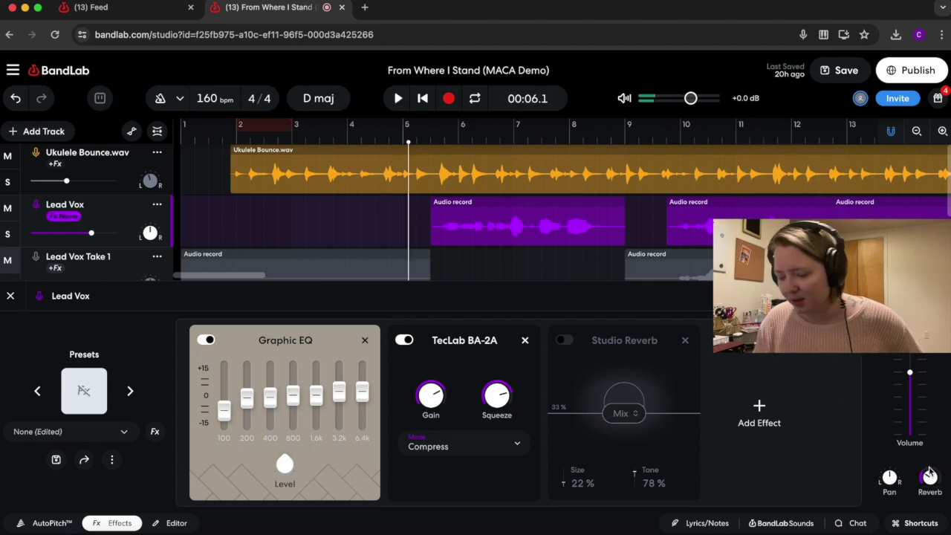
left_click(564, 339)
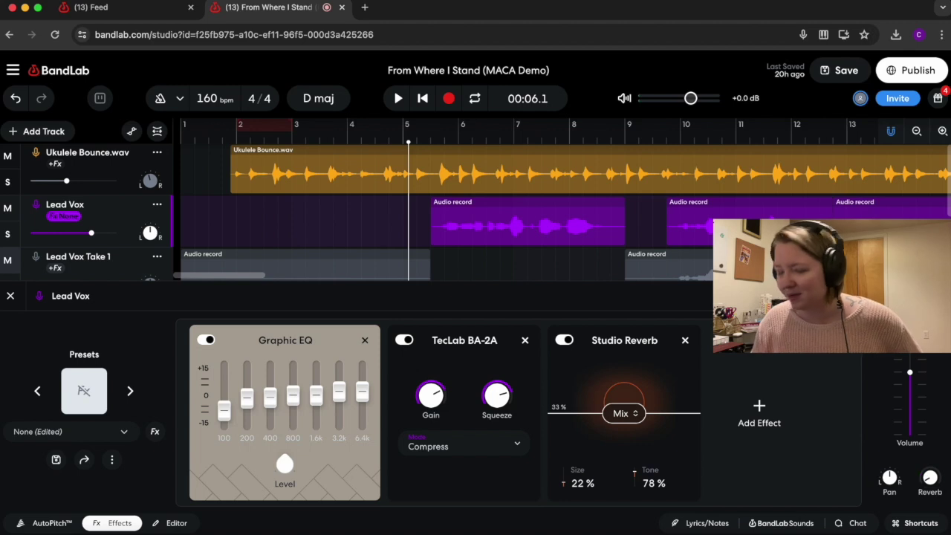
key("space")
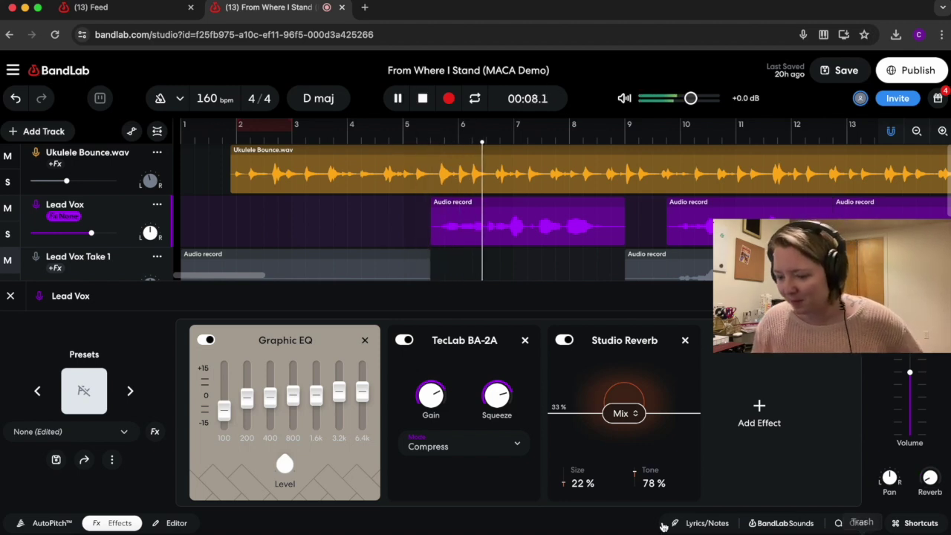
left_click_drag(625, 414, 635, 421)
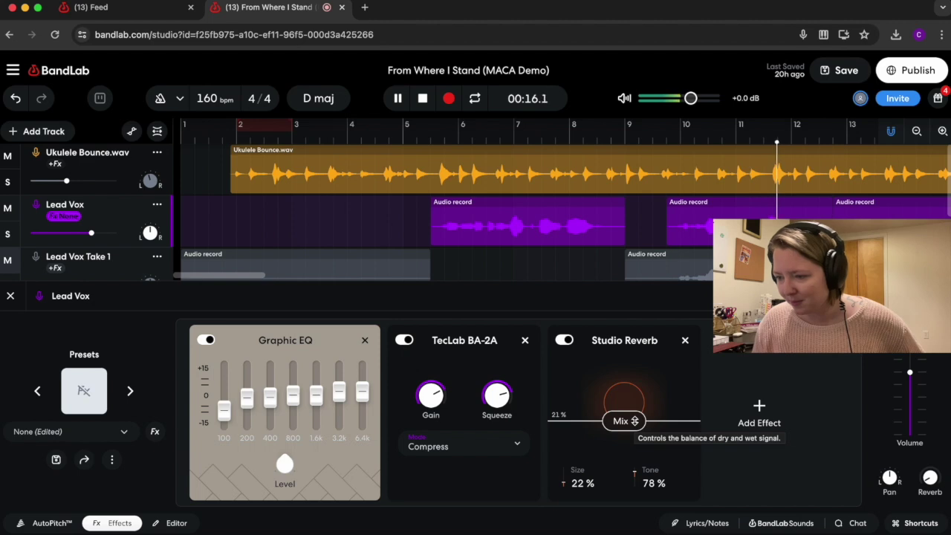
key("space")
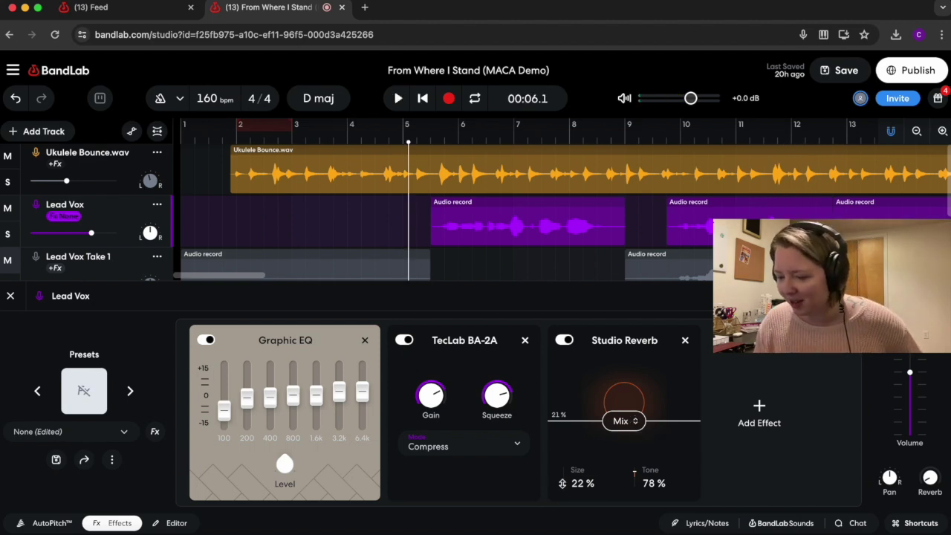
left_click_drag(562, 484, 563, 486)
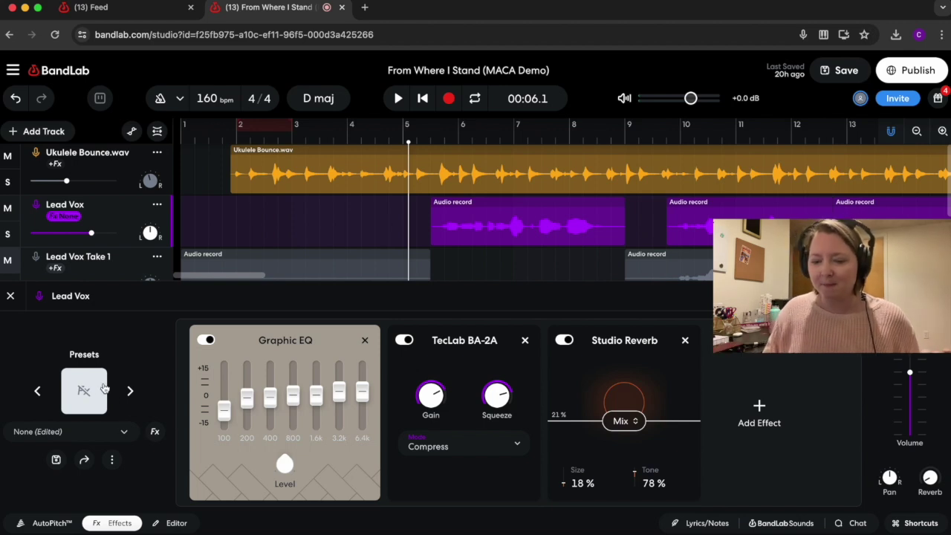
Step: Save the Lead Vox effects chain as a preset named From Where I Stand Lead
left_click(56, 461)
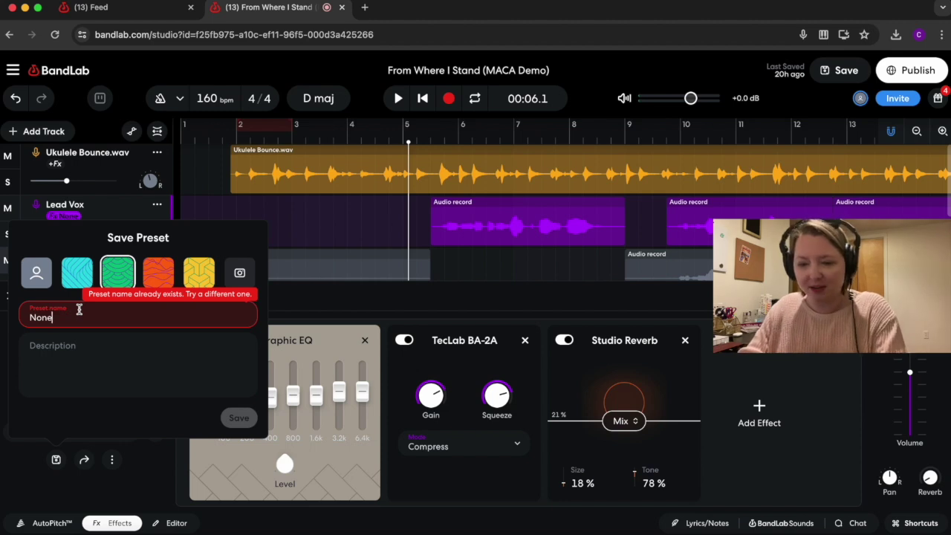
type("F")
key("BackSpace")
key("BackSpace")
key("BackSpace")
key("BackSpace")
key("BackSpace")
type("From Where I Stand Vox")
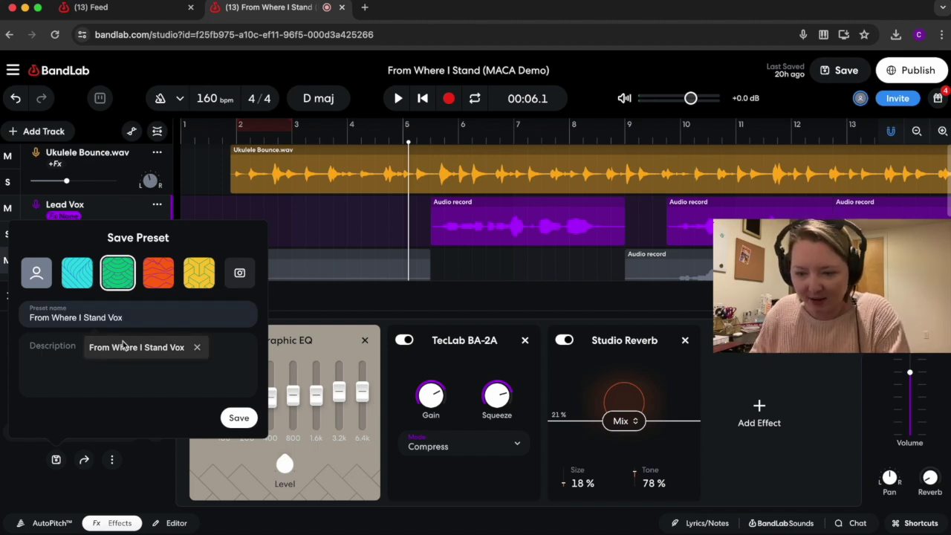
left_click(121, 348)
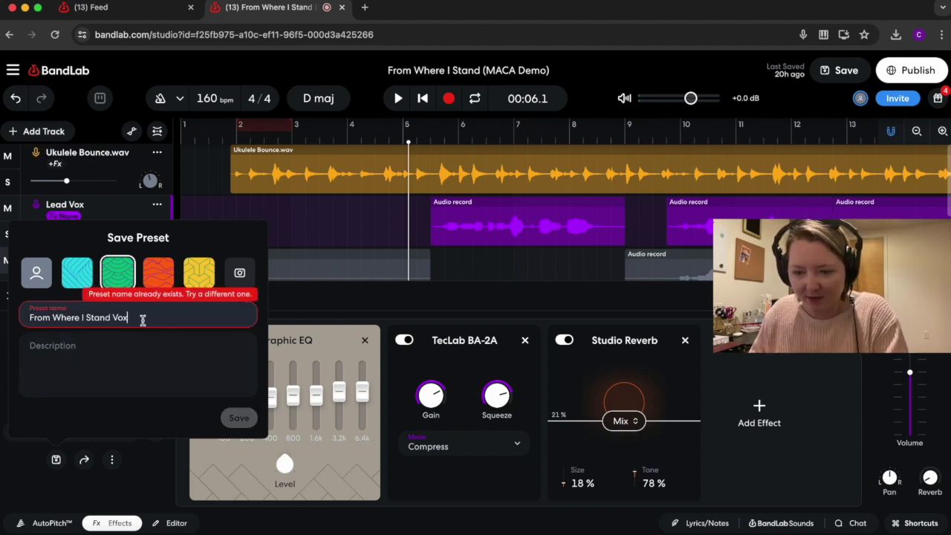
left_click_drag(131, 318, 116, 318)
key("BackSpace")
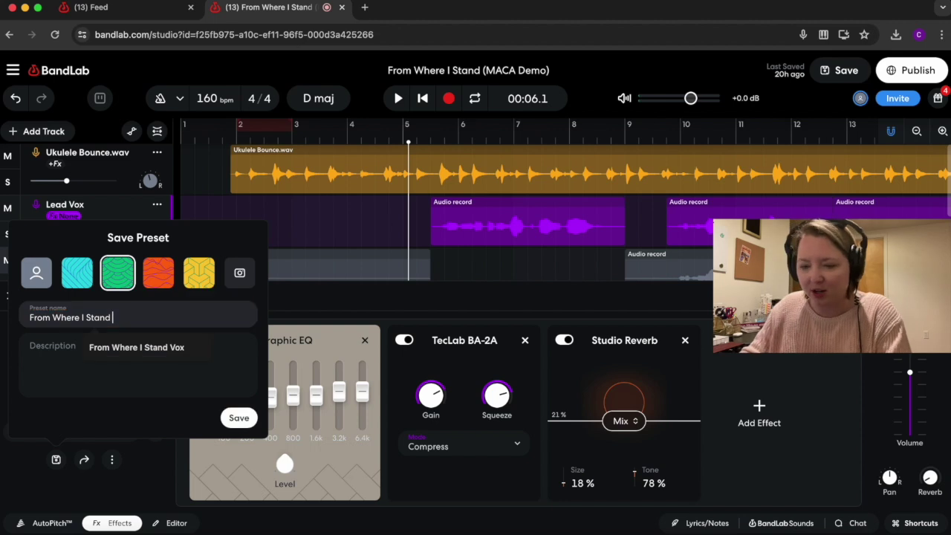
type("Lead")
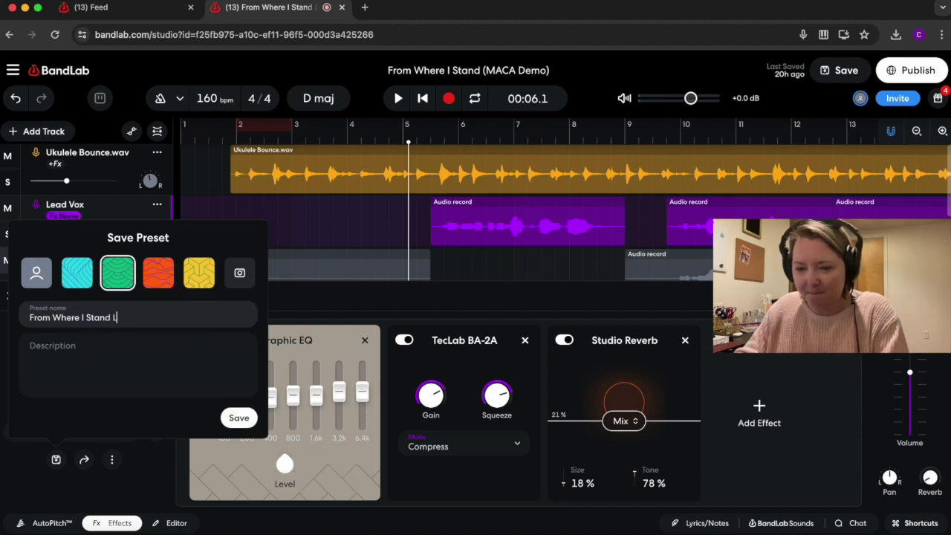
left_click(238, 418)
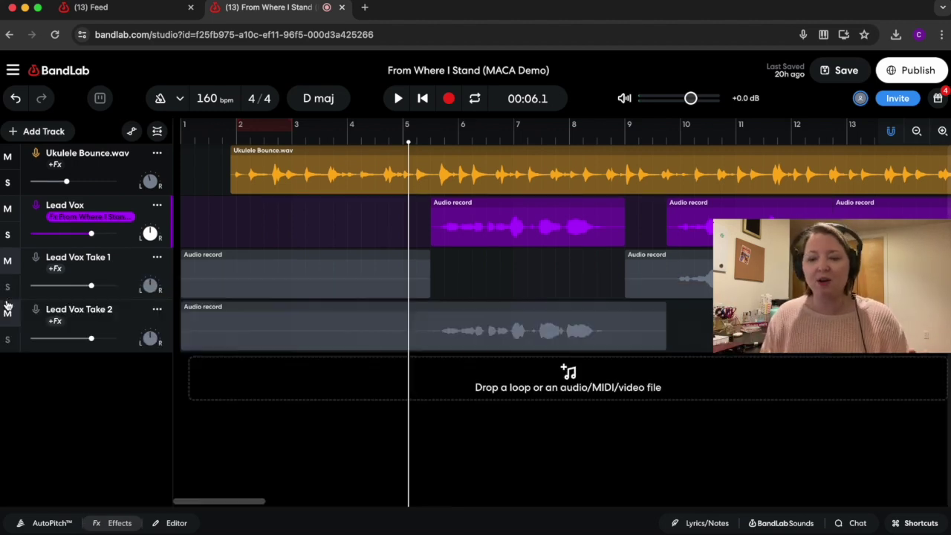
Step: Place the playhead at 00:30.8, just before the bar 22 vocal phrase, and look over Lead Vox's AutoPitch options
left_click(8, 301)
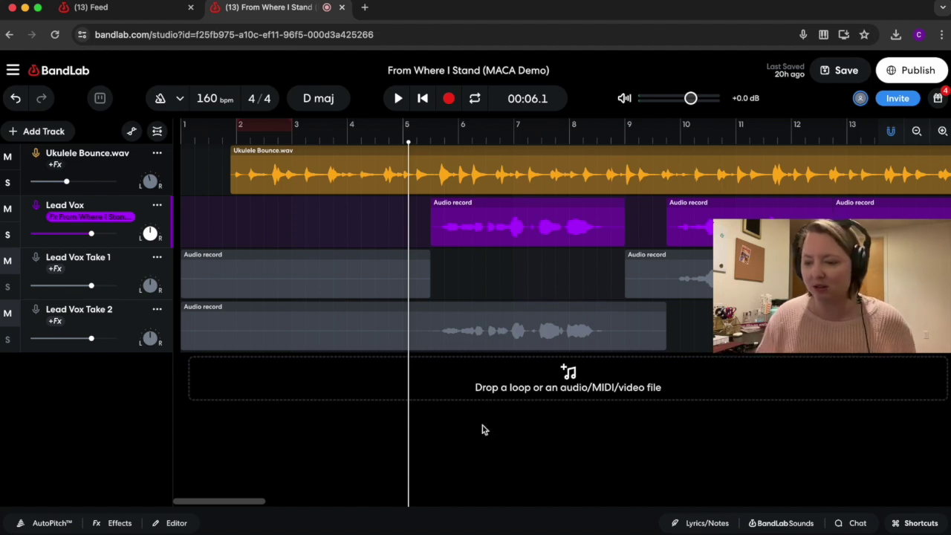
scroll(482, 426, "right", 10)
scroll(483, 429, "left", 3)
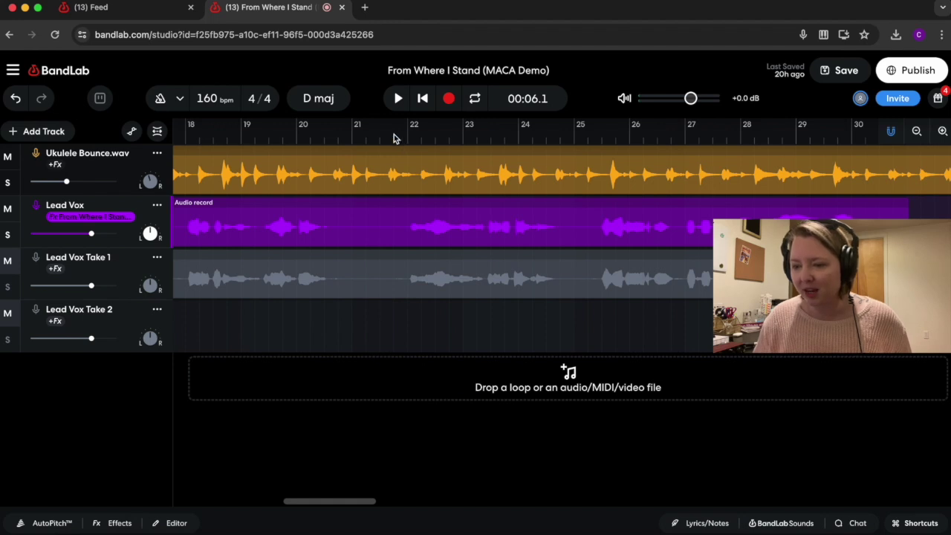
left_click(387, 142)
left_click(380, 140)
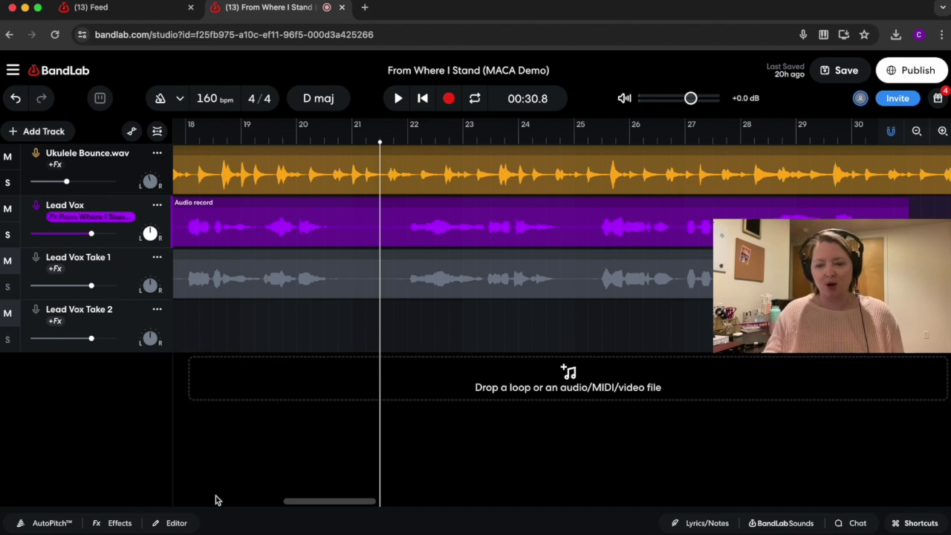
left_click(48, 523)
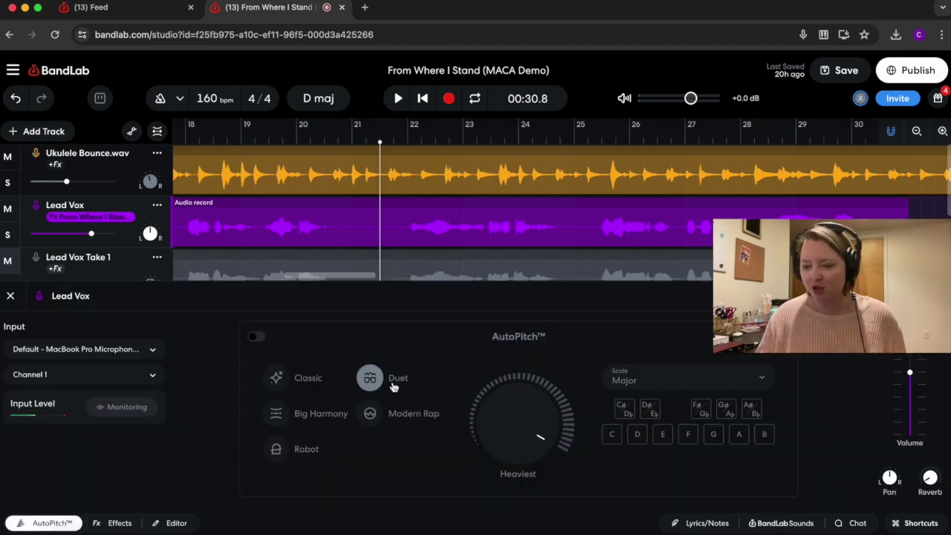
left_click(11, 297)
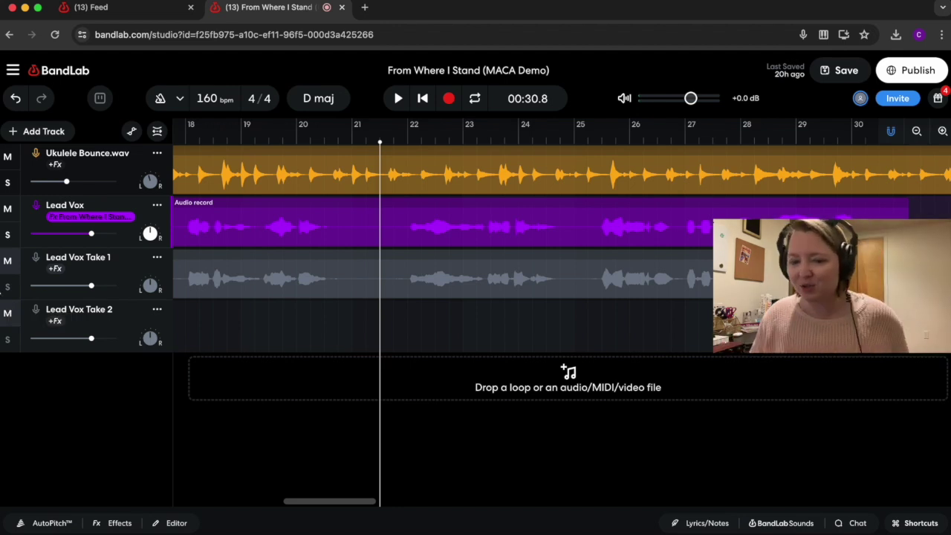
Step: Add a Voice/Audio track and name it BGV Parallel
left_click(39, 132)
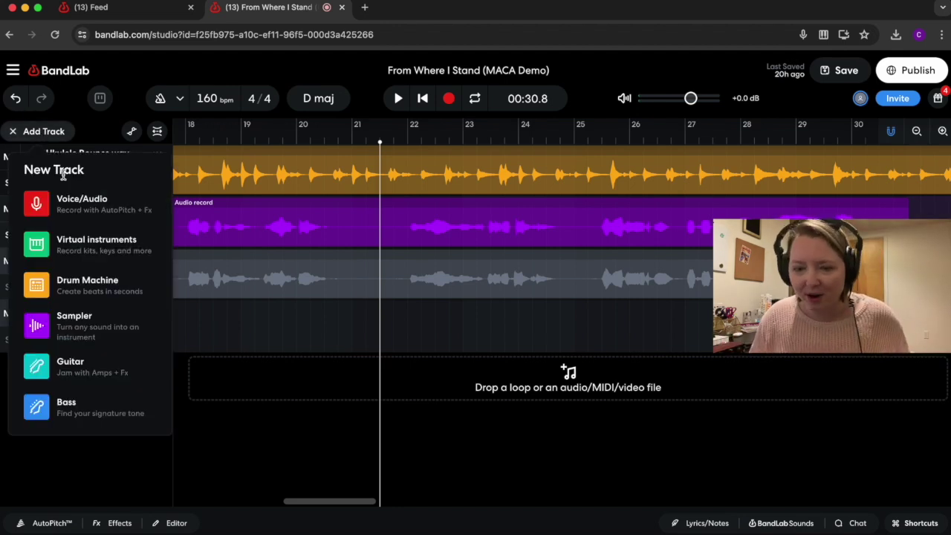
left_click(74, 204)
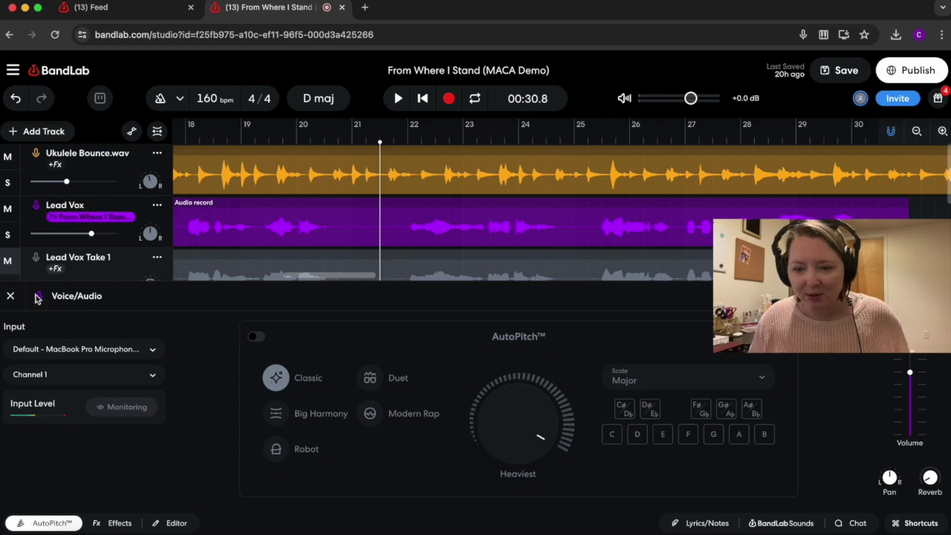
left_click(10, 296)
double_click(80, 363)
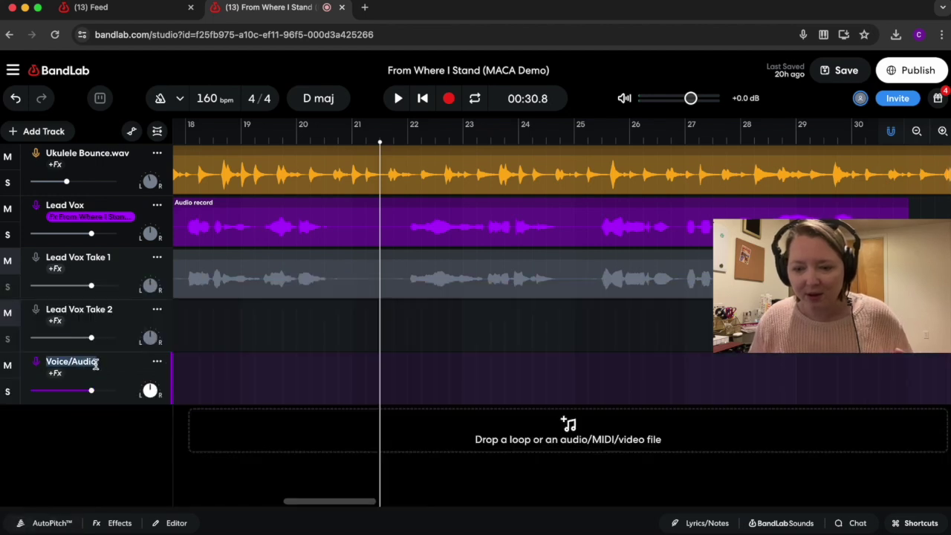
type("Parallel")
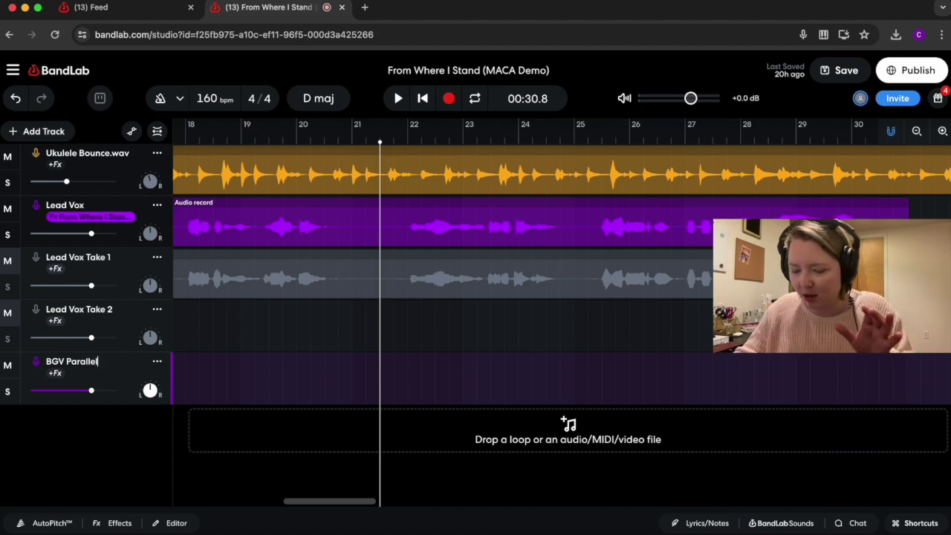
left_click(95, 483)
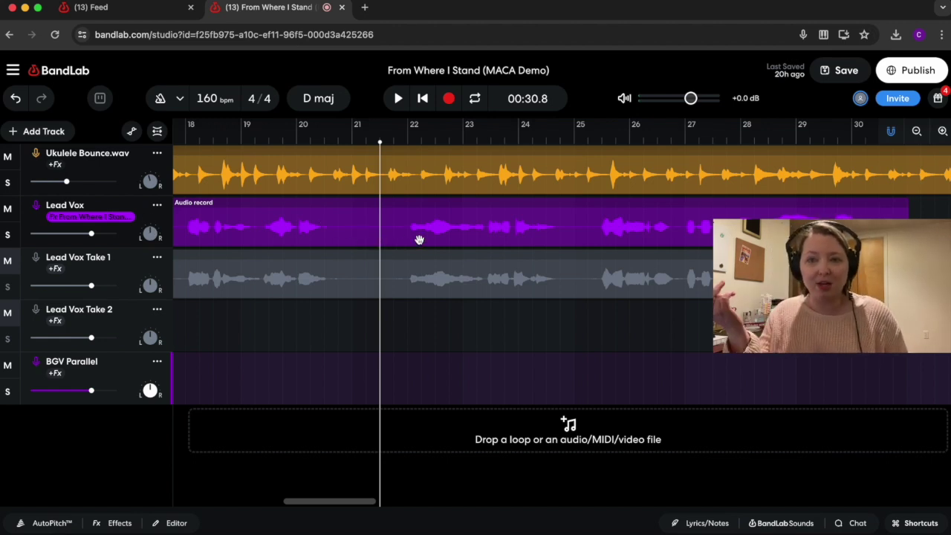
Step: Record a trial harmony take on BGV Parallel from 00:30.8, check its waveform and delete the clip
left_click(450, 99)
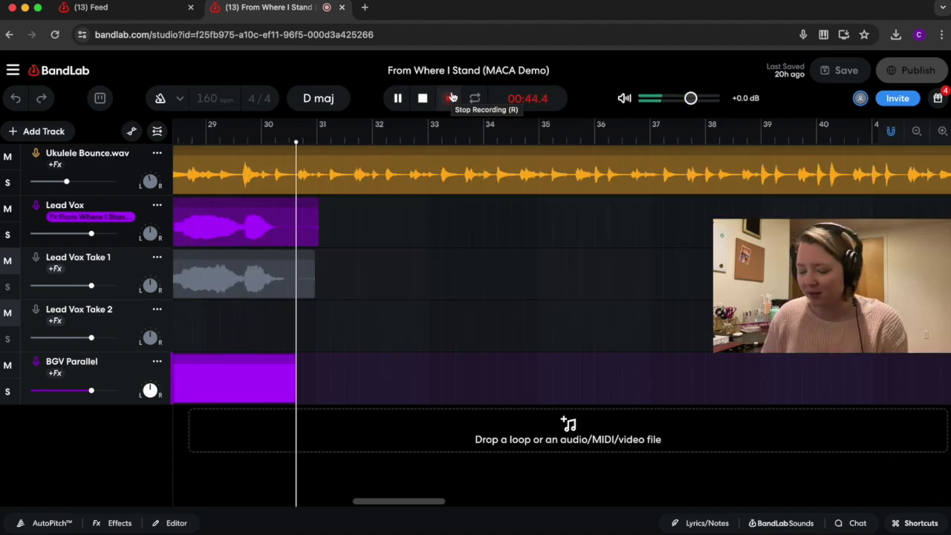
left_click(452, 98)
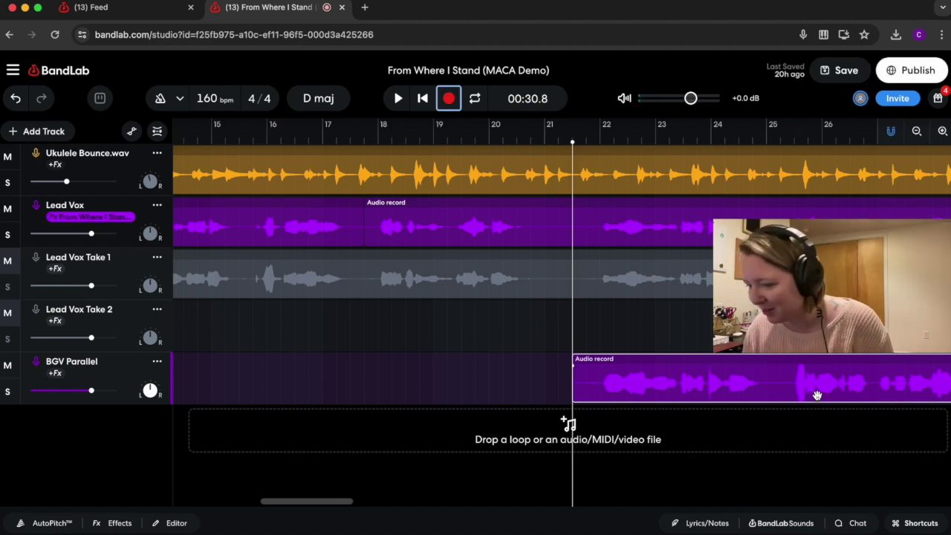
scroll(824, 393, "right", 2)
scroll(824, 392, "right", 10)
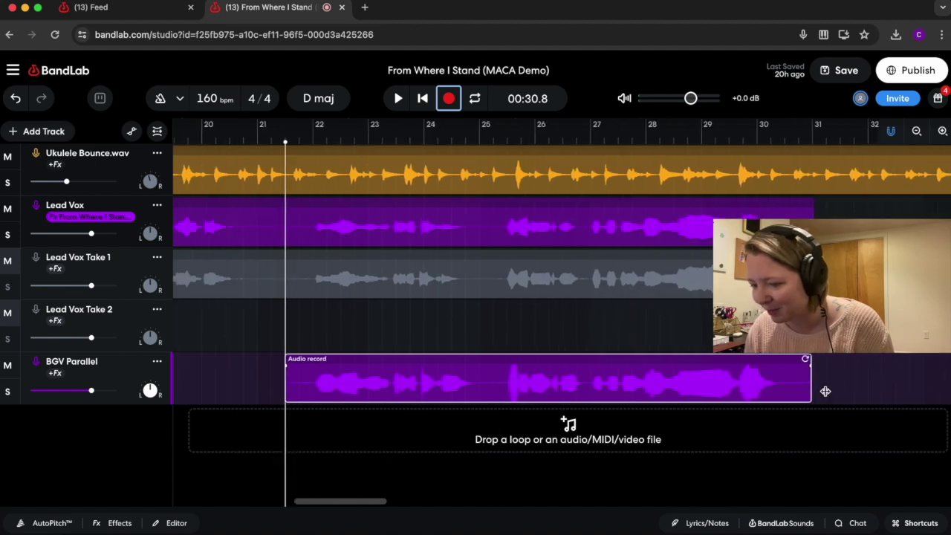
scroll(824, 391, "left", 10)
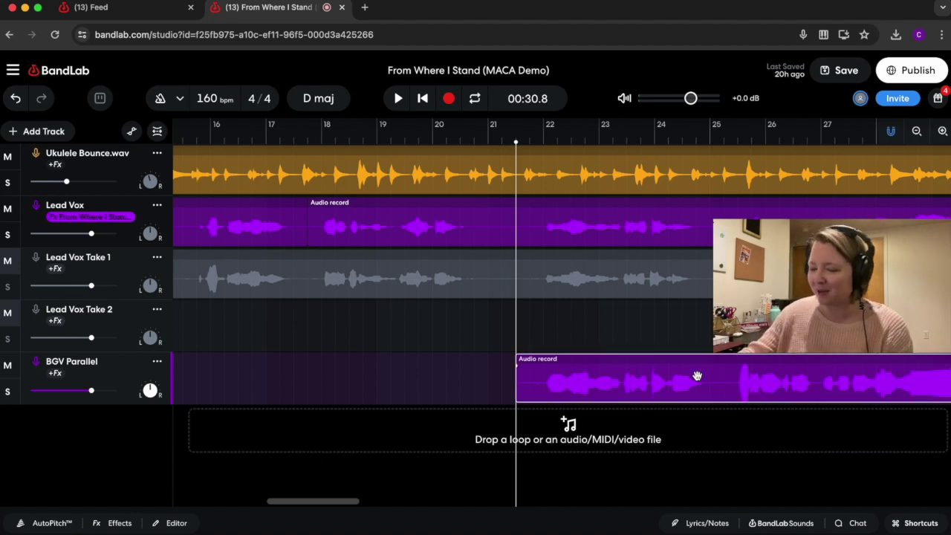
key("Delete")
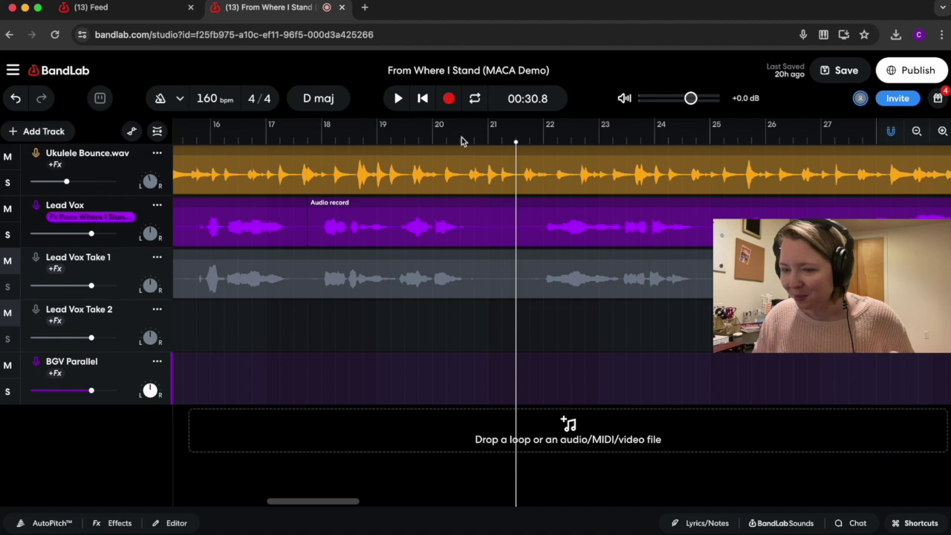
Step: Record a harmony take on BGV Parallel from 00:30.8 to about bar 31, and look over the recorded clip
left_click(450, 99)
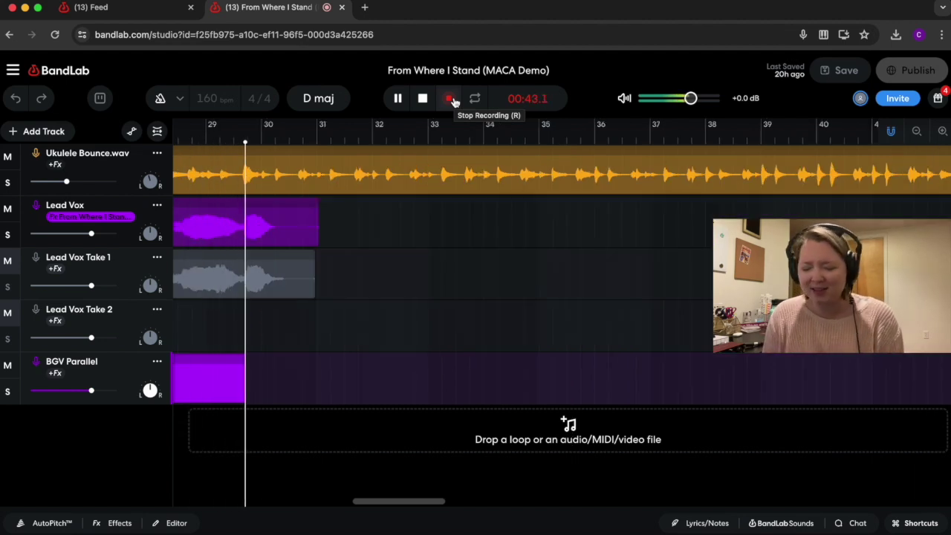
left_click(451, 100)
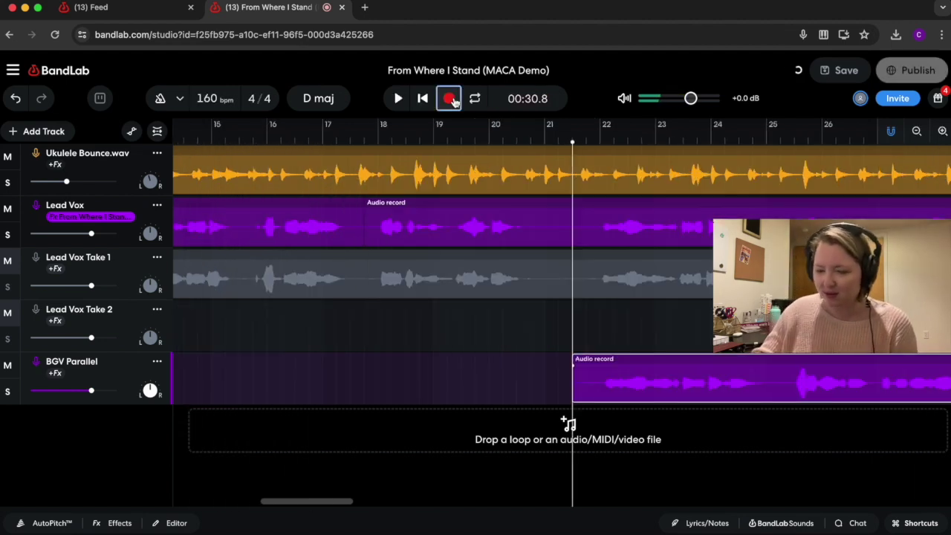
scroll(762, 147, "right", 5)
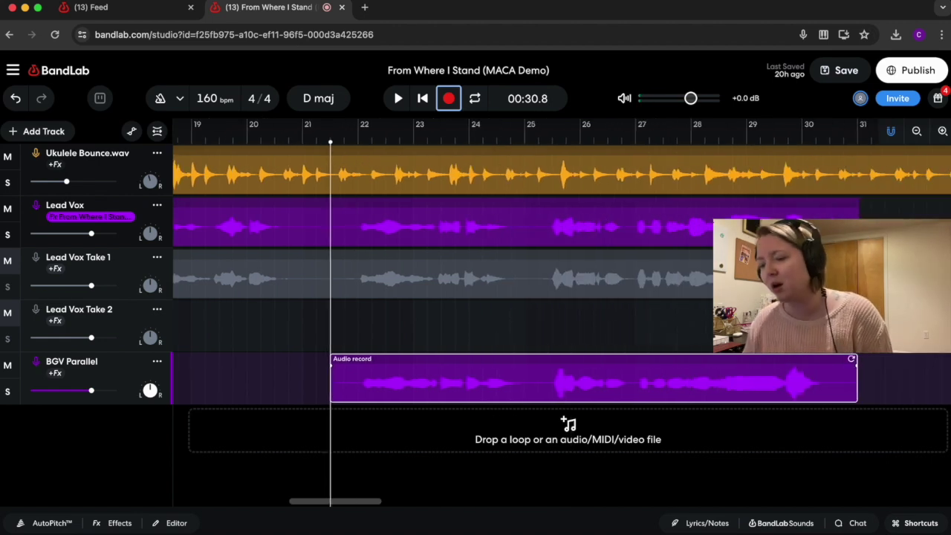
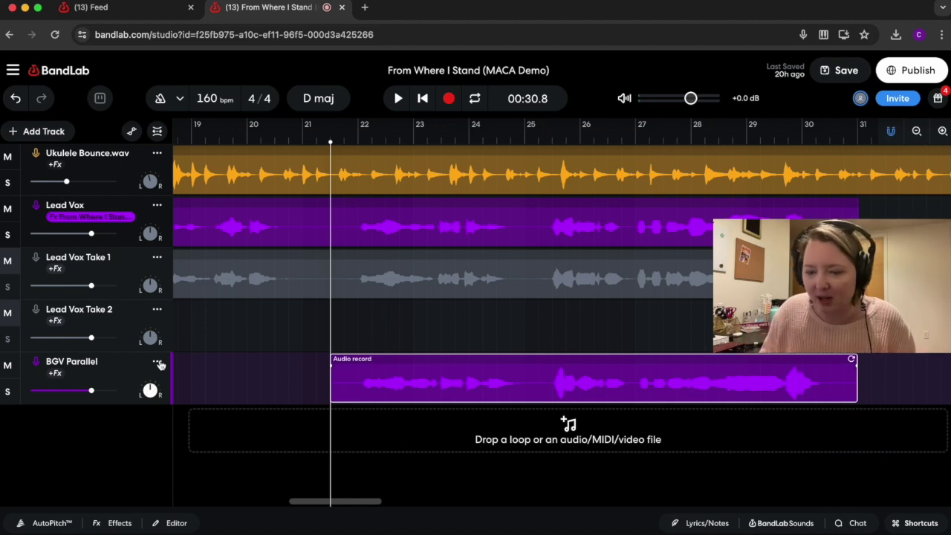
left_click(157, 363)
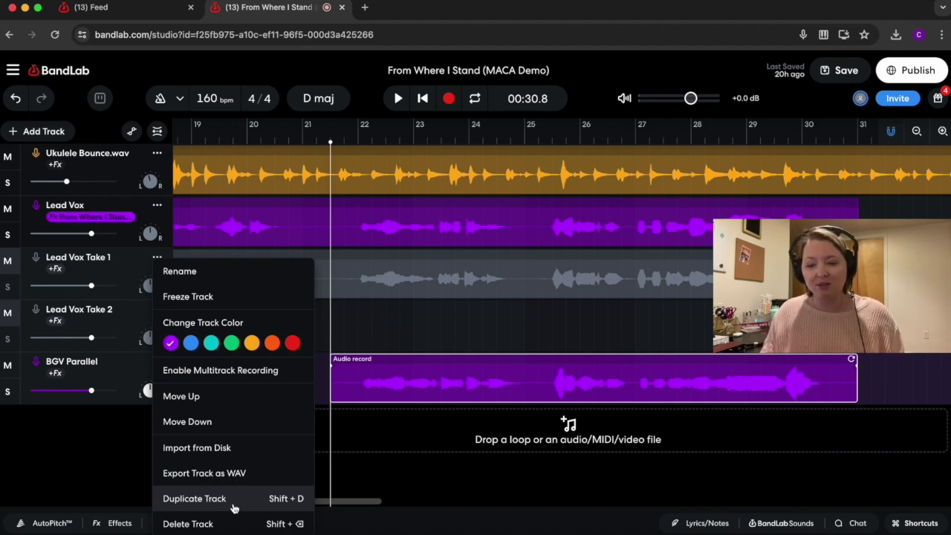
left_click(88, 461)
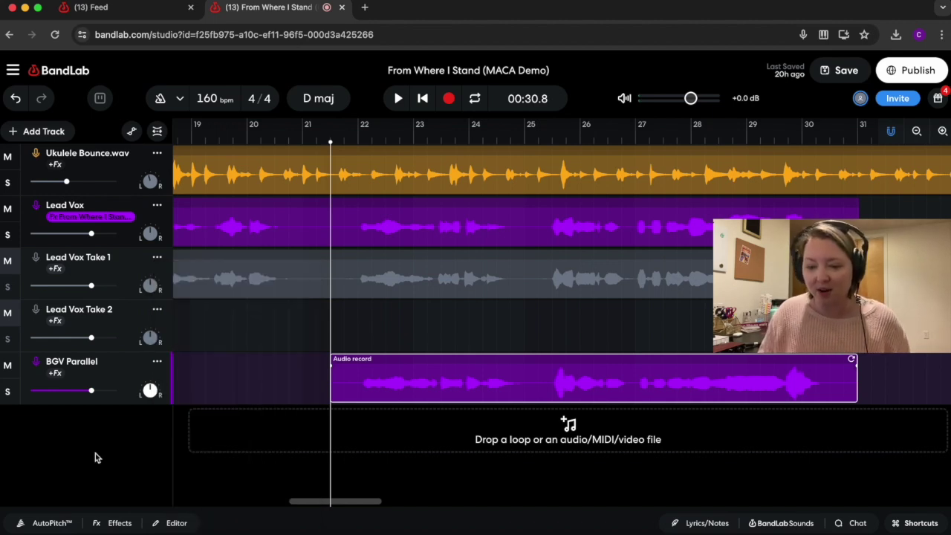
Step: Apply the saved From Where I Stand Lead preset to BGV Parallel
left_click(108, 524)
left_click(92, 394)
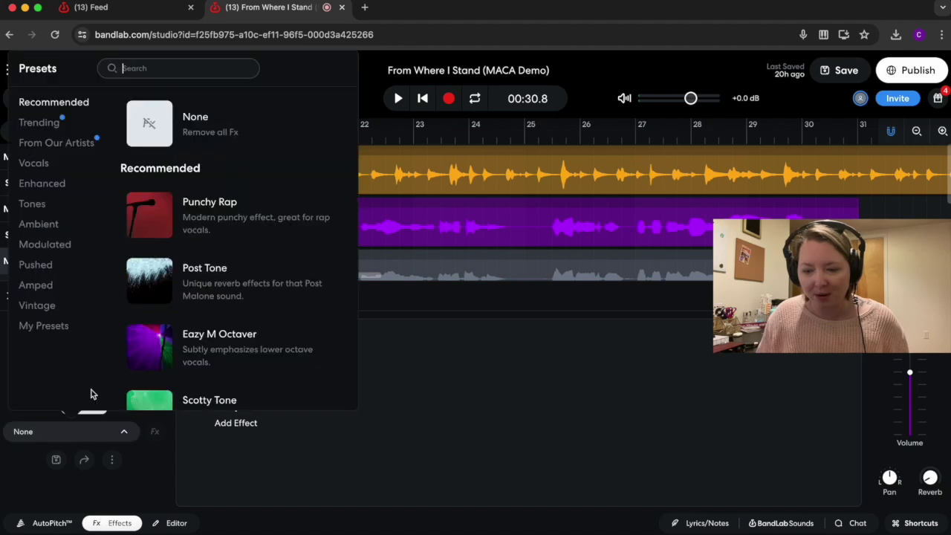
left_click(63, 330)
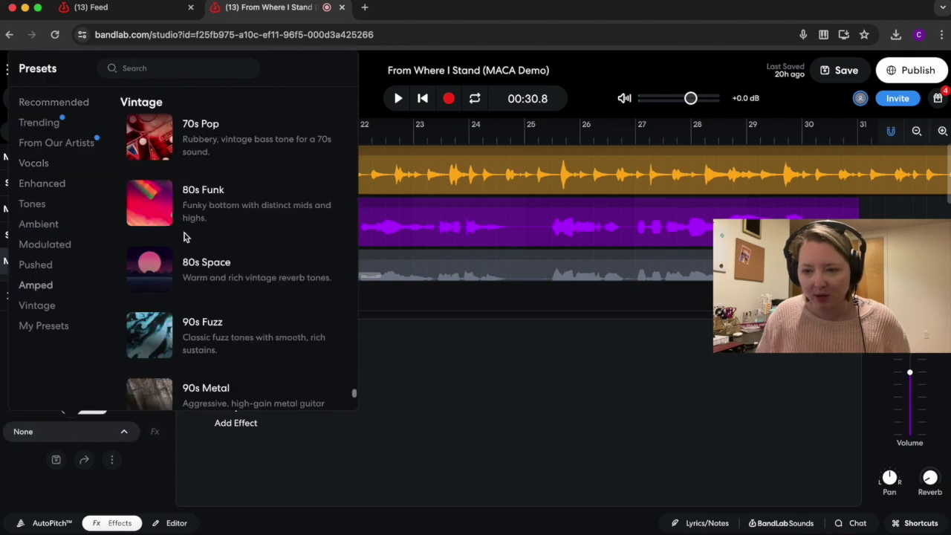
left_click(261, 159)
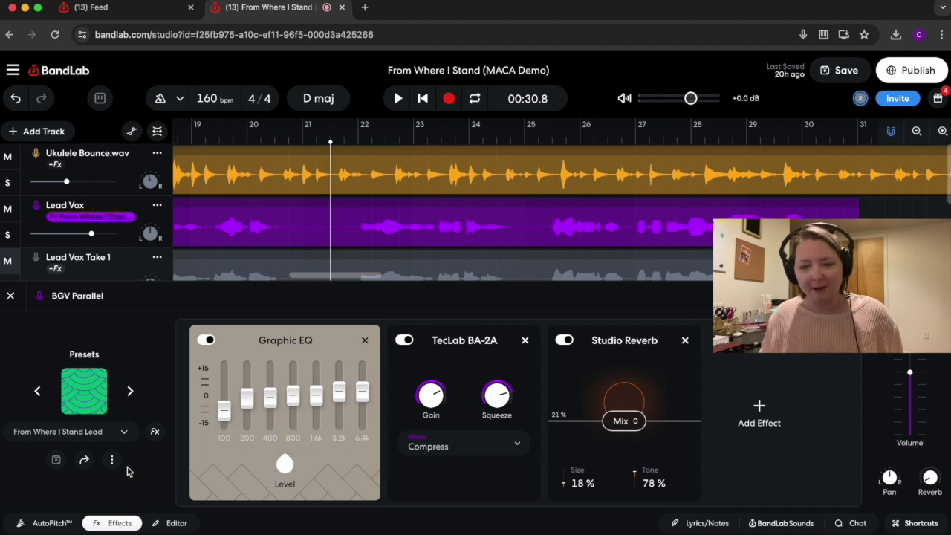
left_click(12, 296)
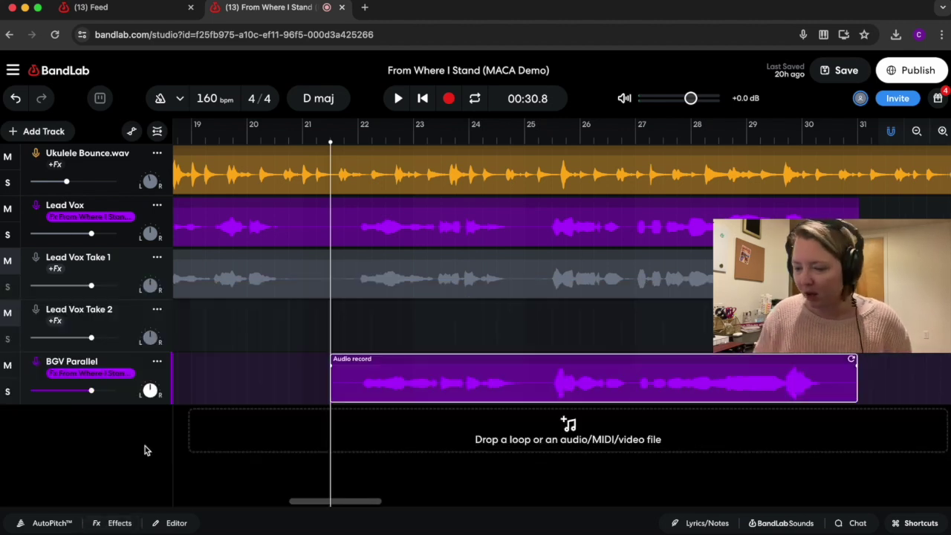
Step: Duplicate the BGV Parallel track with its clip and rename the original BGV Parallel Right
left_click(156, 363)
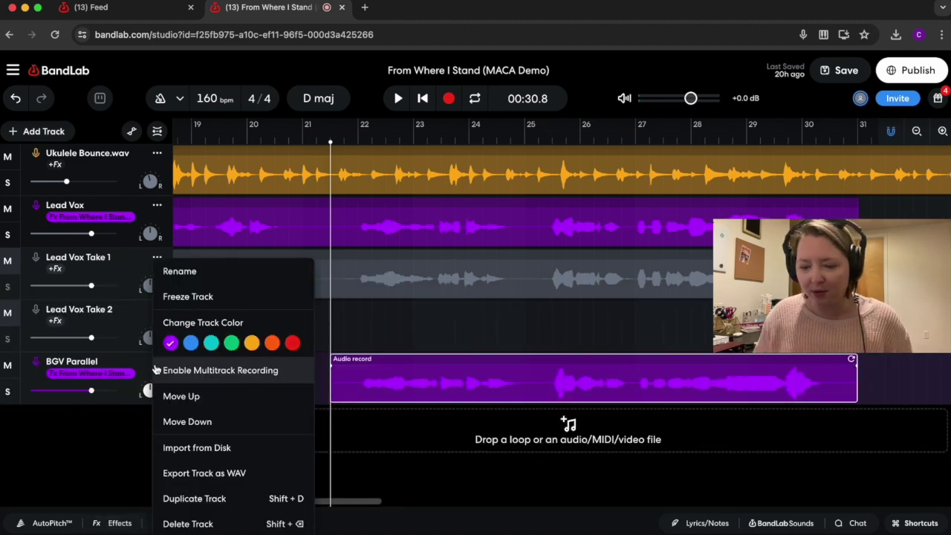
left_click(263, 498)
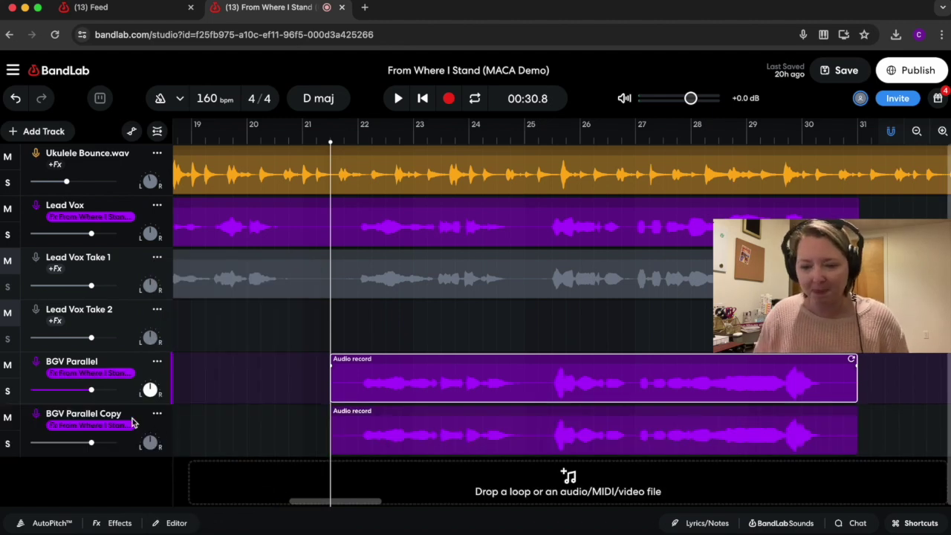
double_click(108, 362)
left_click(119, 360)
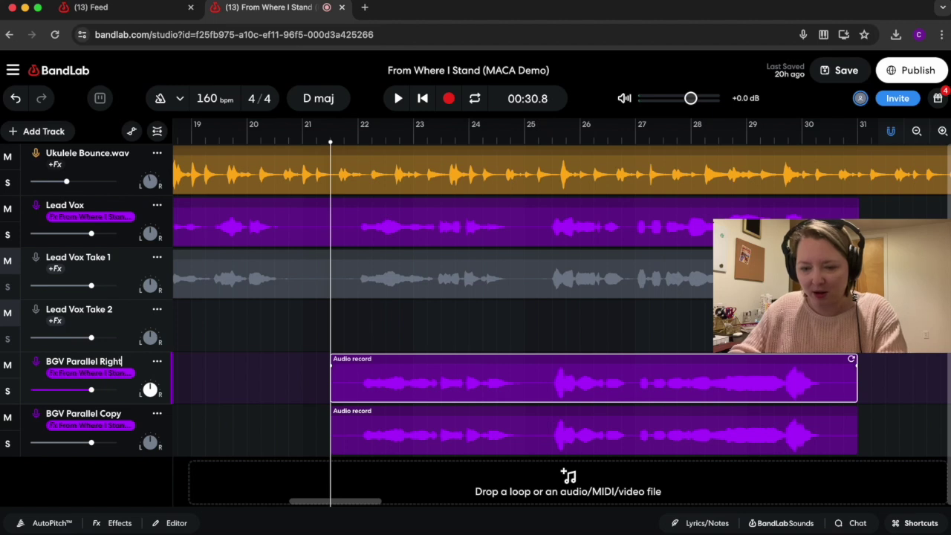
type("Right")
Step: Rename the duplicate BGV Parallel Left and pan the two BGV tracks toward the sides in their names
left_click(121, 413)
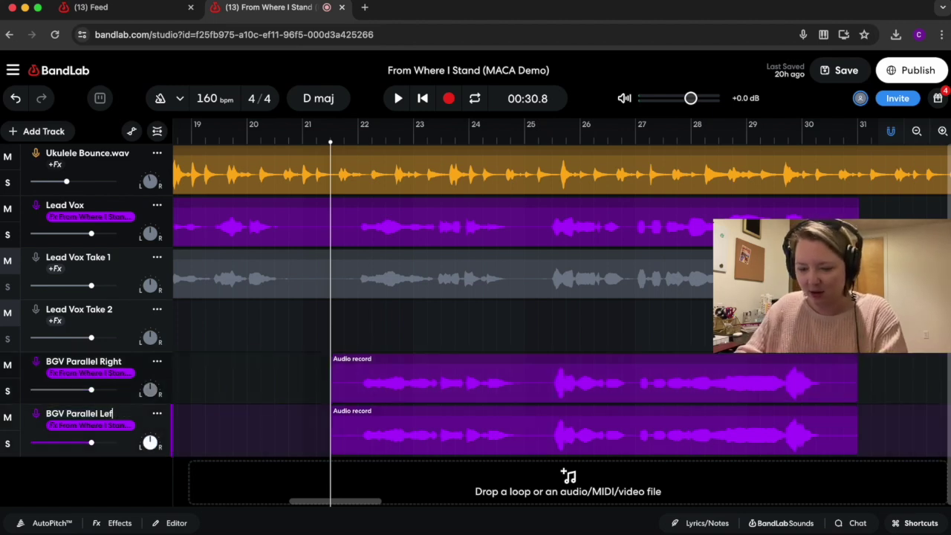
key("Return")
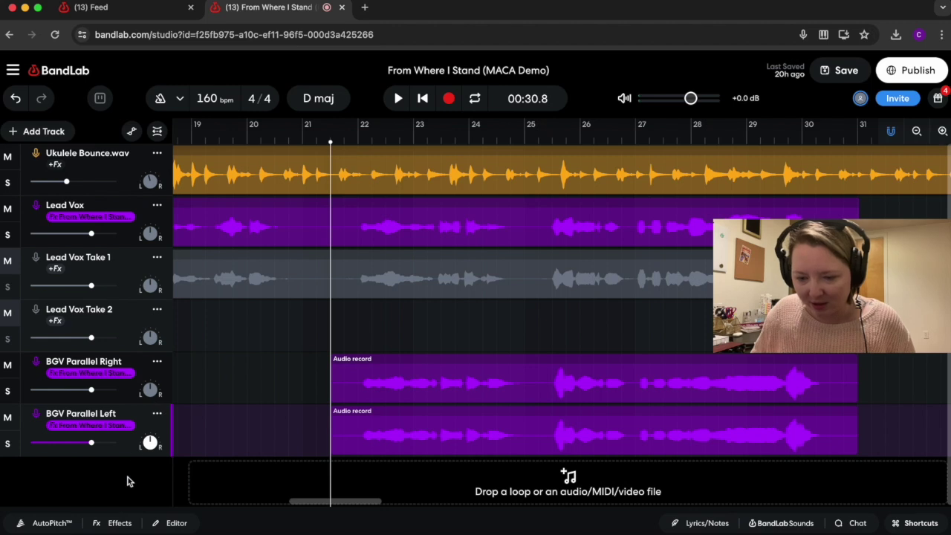
left_click_drag(151, 400, 152, 332)
left_click_drag(151, 442, 153, 500)
Step: Nudge the BGV Parallel Left clip very slightly later than the BGV Parallel Right clip, checking the offset near 23.3
left_click(440, 418)
scroll(403, 443, "up", 10)
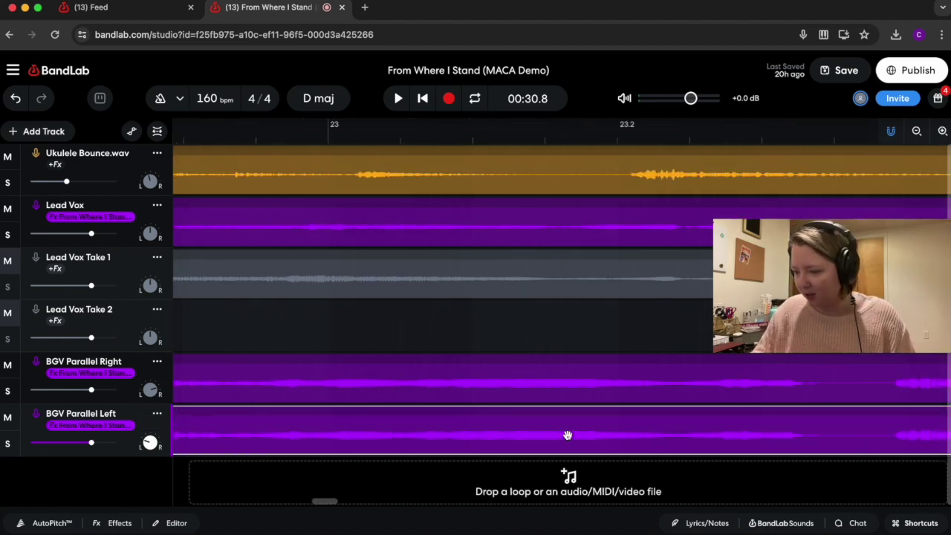
scroll(568, 435, "right", 5)
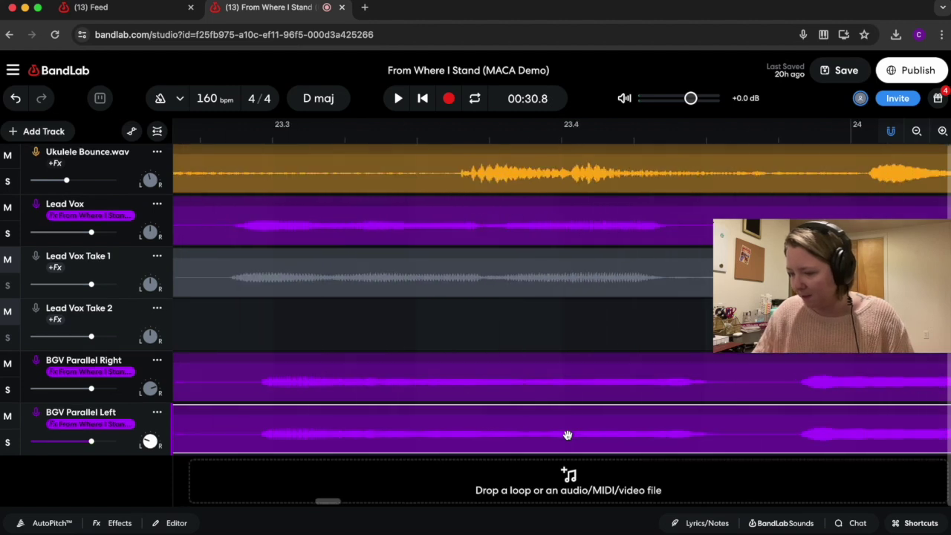
left_click(303, 427)
left_click_drag(306, 426, 304, 427)
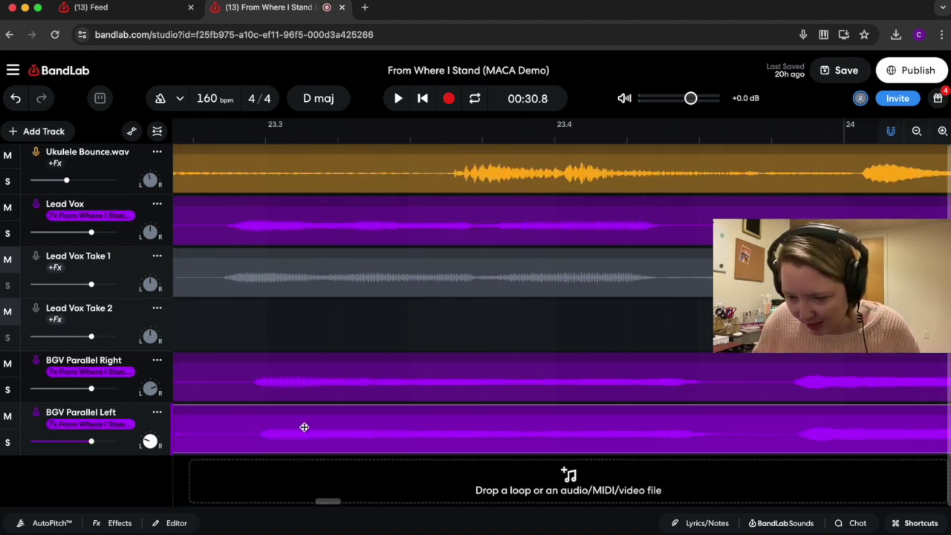
left_click(304, 427)
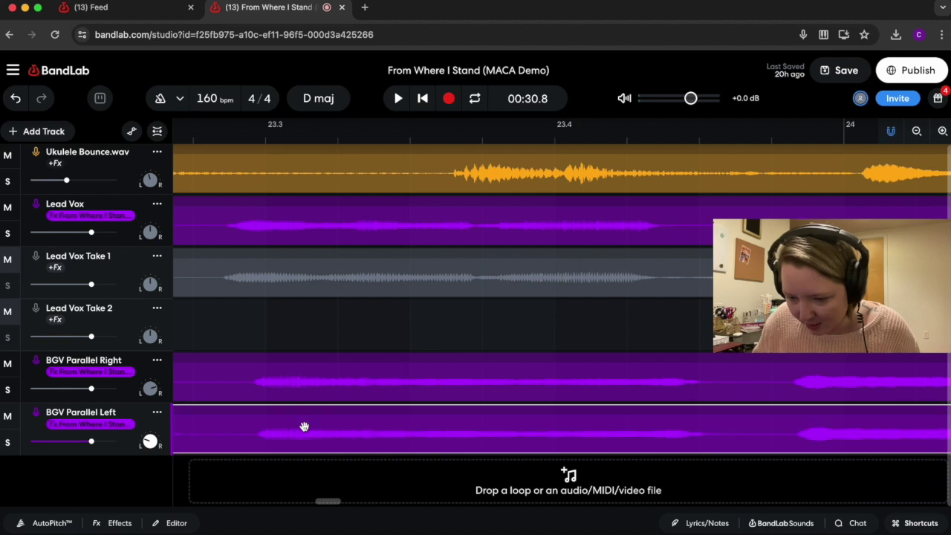
right_click(310, 443)
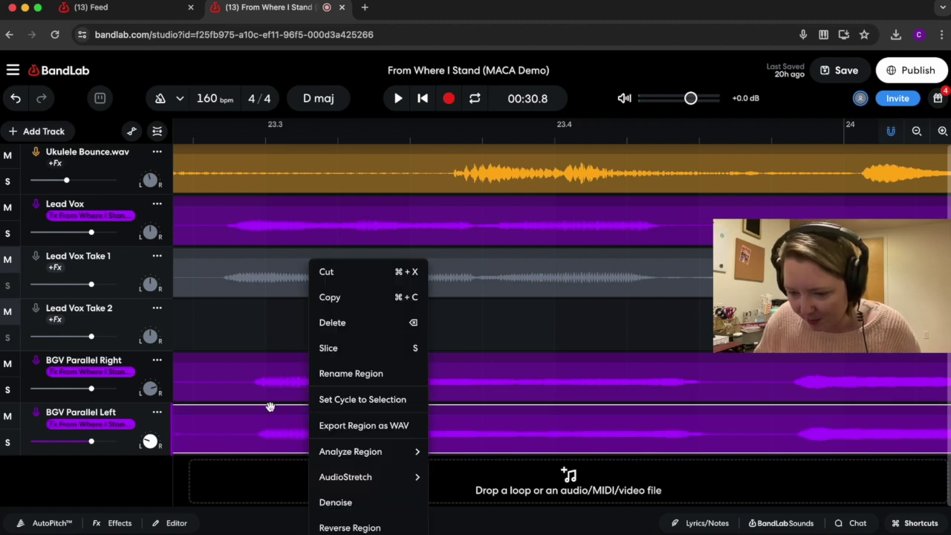
left_click(274, 324)
scroll(299, 350, "down", 5)
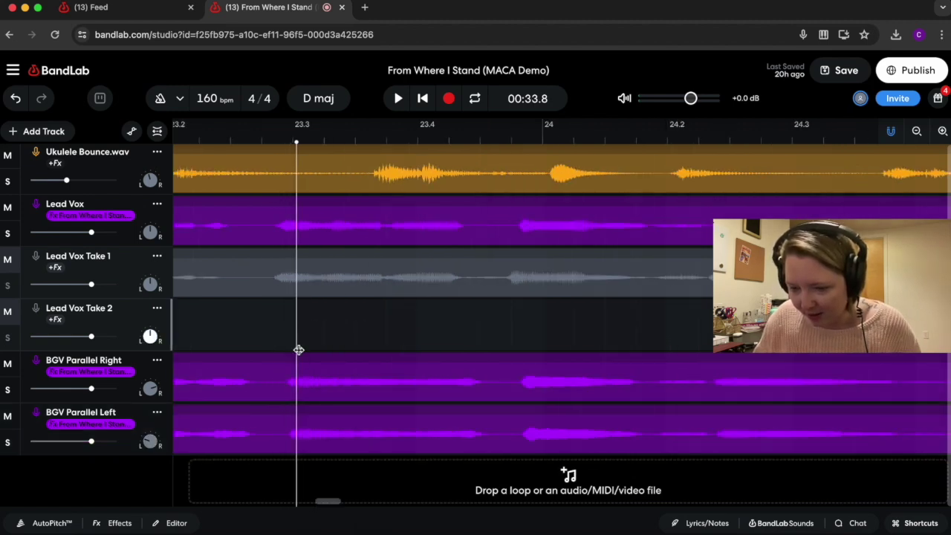
scroll(299, 350, "down", 8)
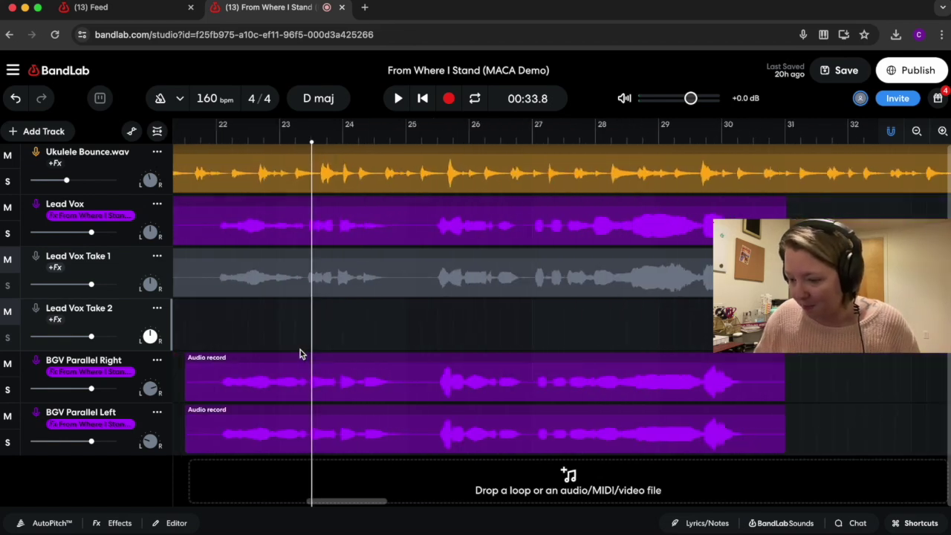
Step: Play the harmony section from 00:30.0 and lower the volumes of BGV Parallel Right and BGV Parallel Left to sit under the lead
left_click(225, 329)
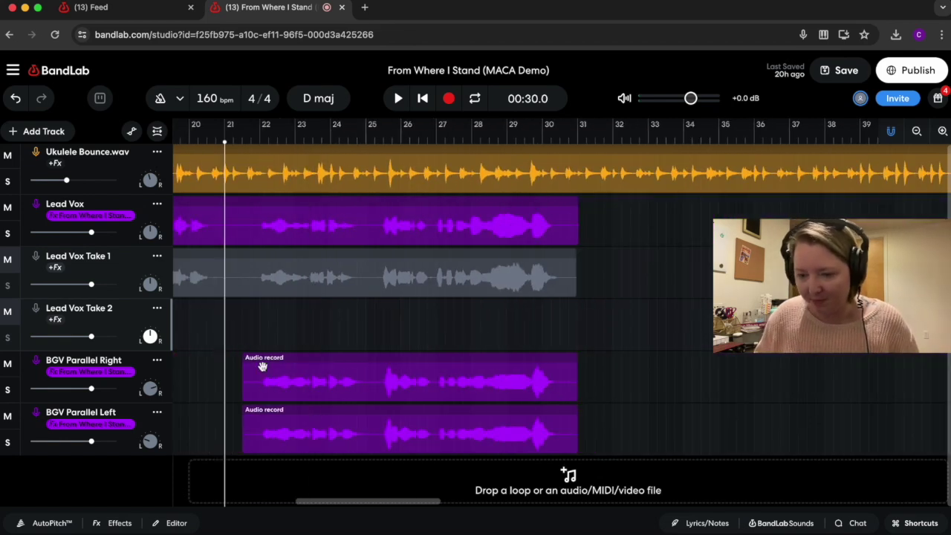
key("space")
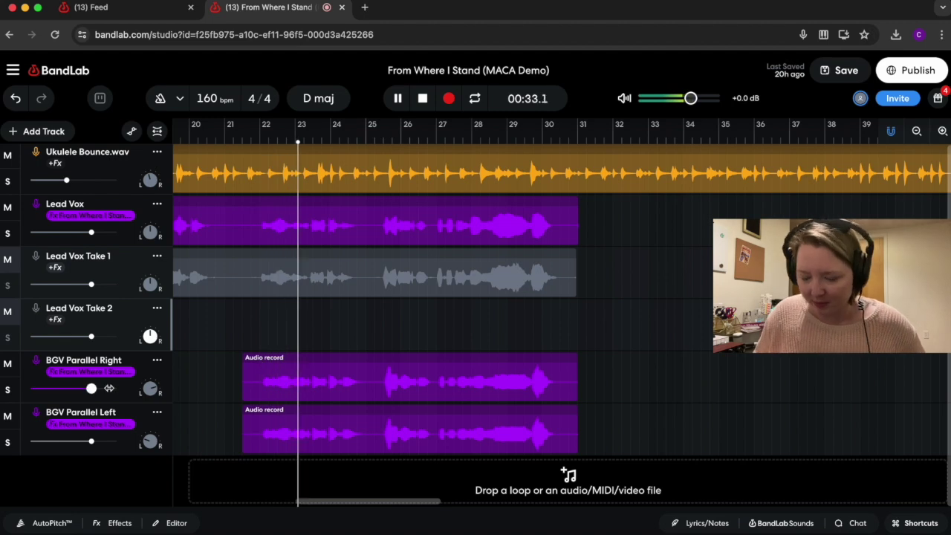
left_click_drag(91, 391, 59, 390)
left_click(91, 442)
left_click_drag(90, 442, 58, 443)
left_click_drag(57, 441, 60, 441)
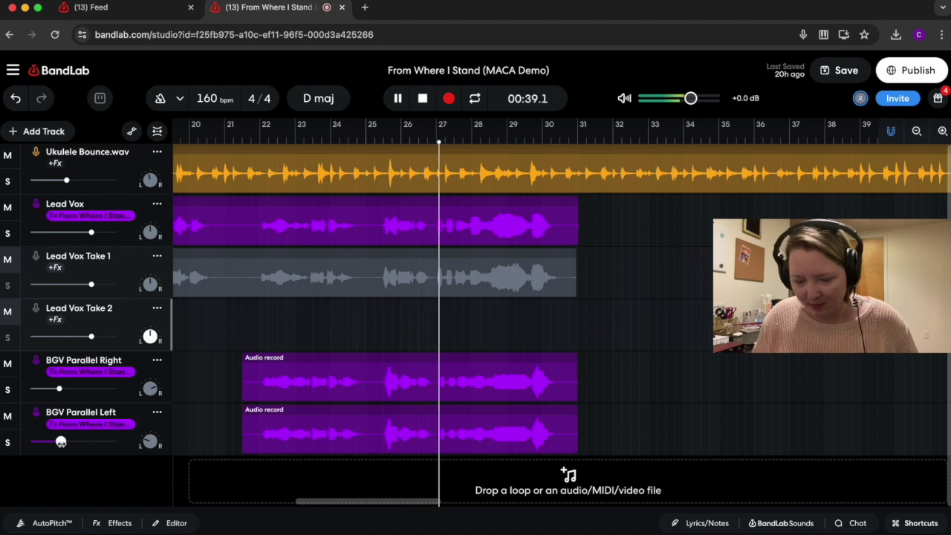
left_click_drag(59, 389, 66, 388)
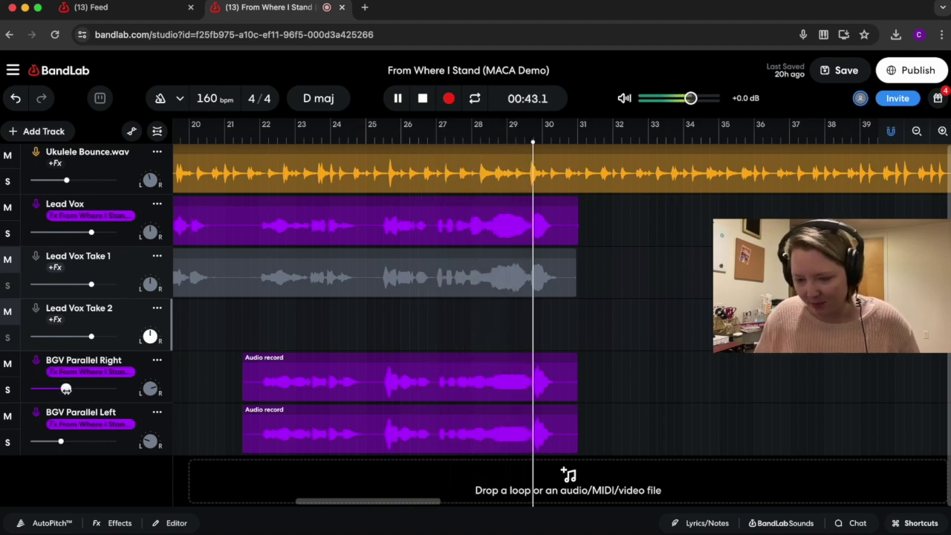
key("space")
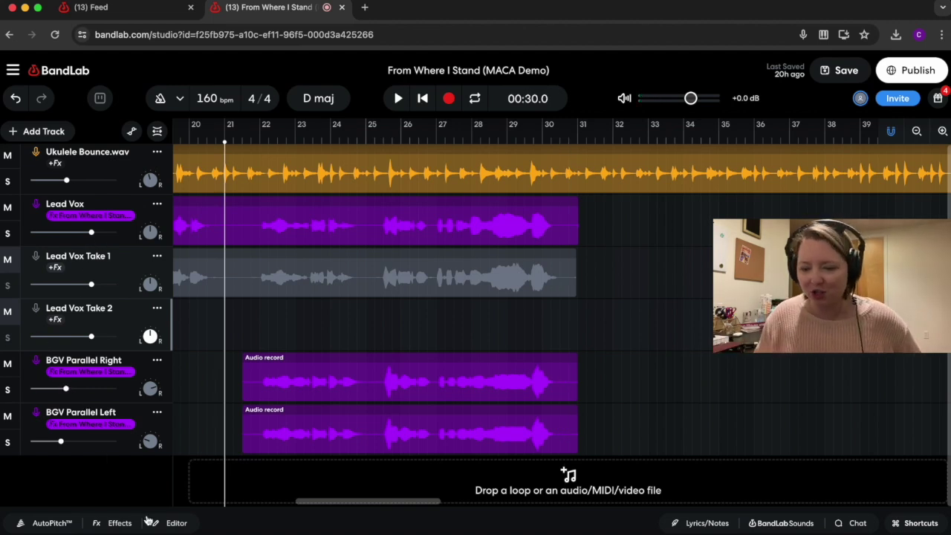
Step: Raise the Studio Reverb mix on BGV Parallel Right to 39%
left_click(134, 361)
left_click(115, 523)
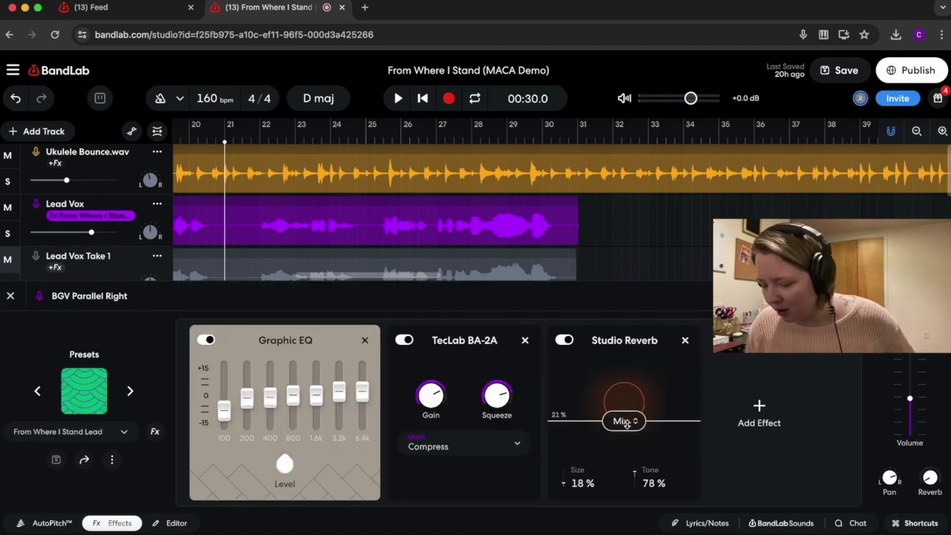
left_click_drag(626, 425, 629, 417)
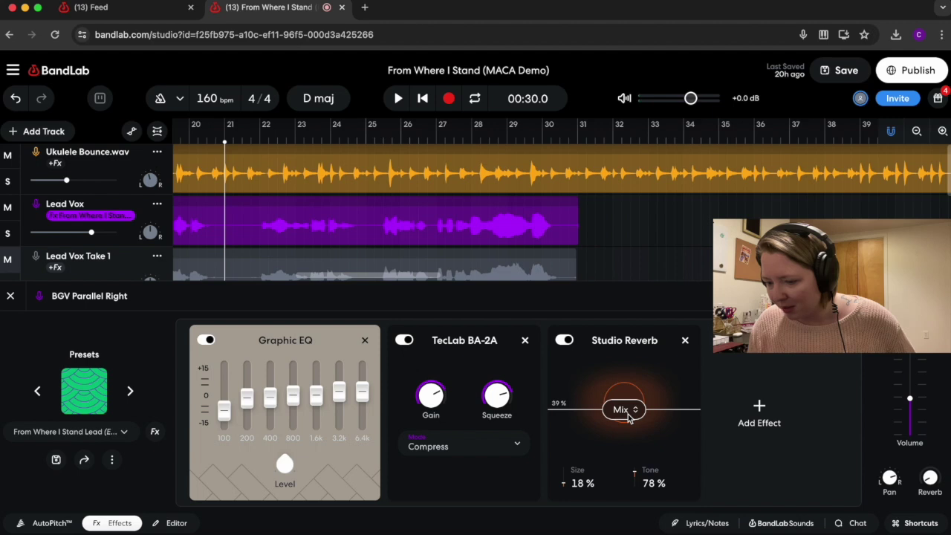
left_click(10, 299)
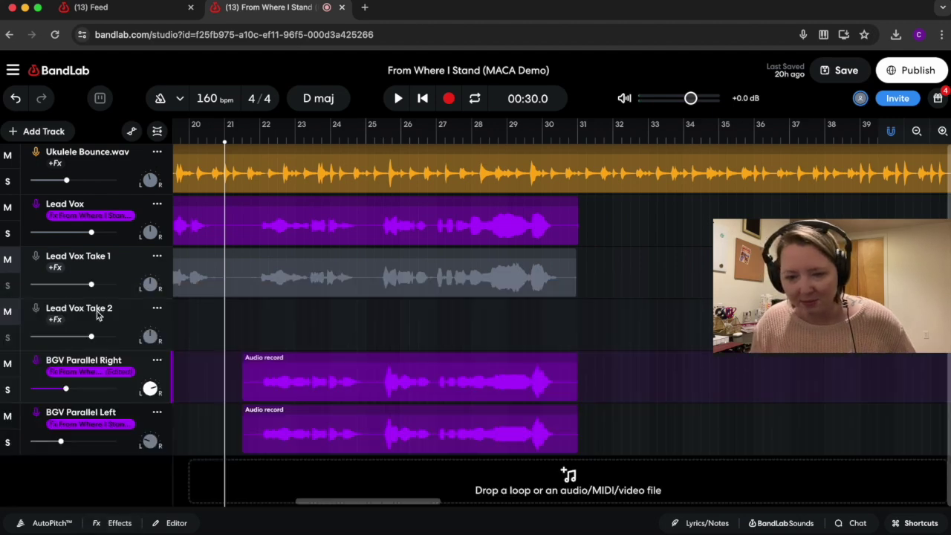
Step: Raise the Studio Reverb mix on BGV Parallel Left to 42%
left_click(119, 414)
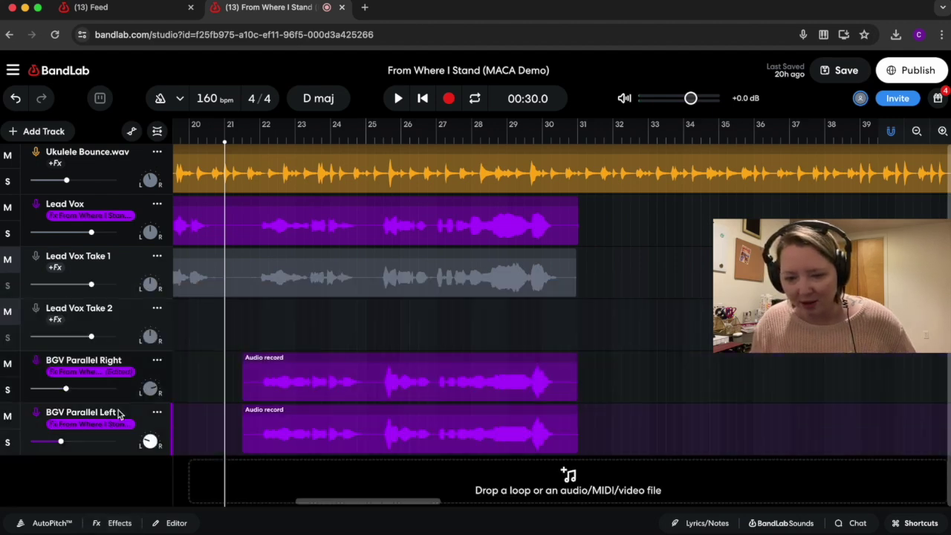
left_click(113, 523)
left_click_drag(628, 422, 630, 406)
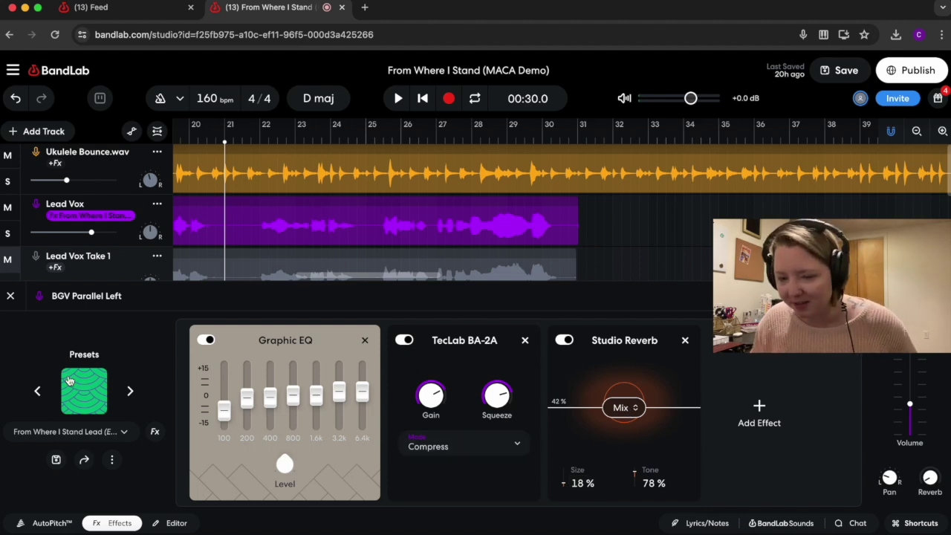
left_click(10, 296)
Step: Play the harmony section again from 00:30.0 and lower the BGV Parallel Right volume slightly to match BGV Parallel Left
key("space")
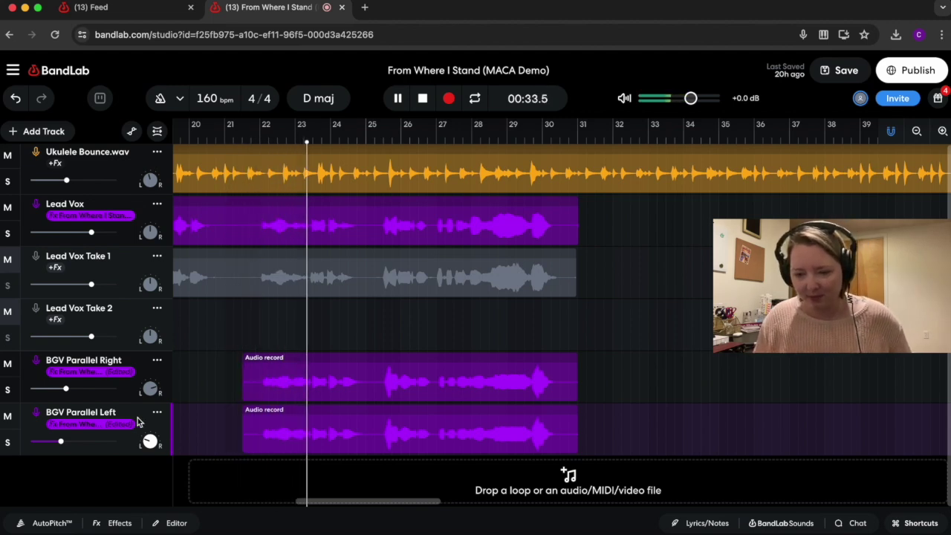
left_click_drag(67, 391, 62, 392)
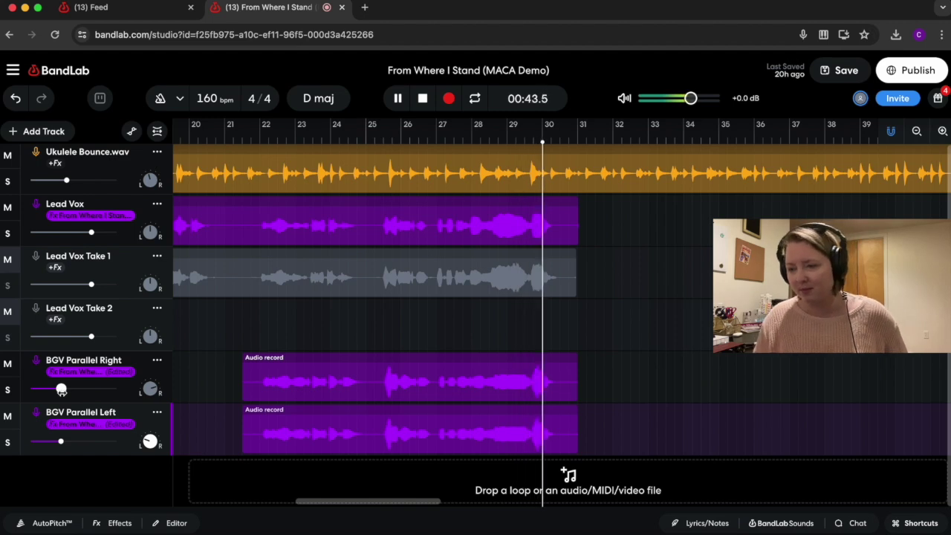
key("space")
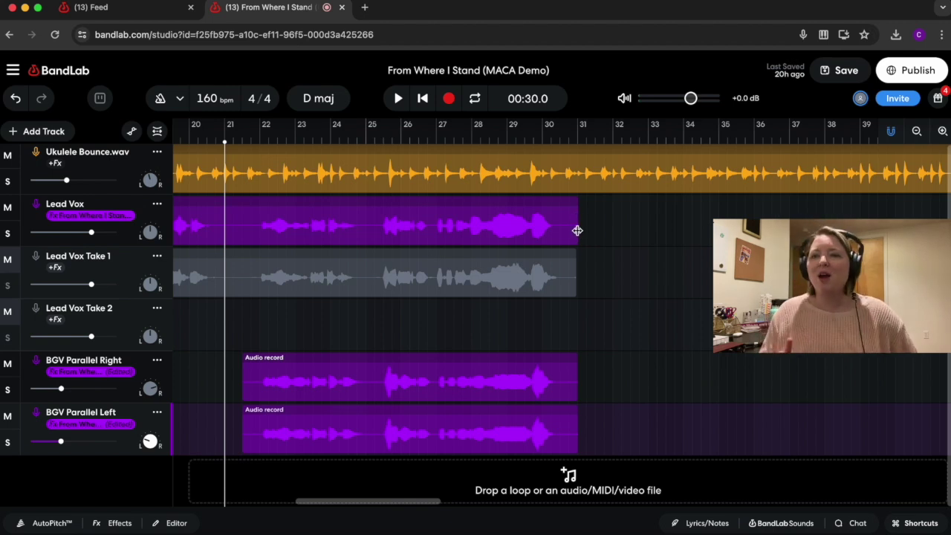
Step: Trim Lead Vox's last clip to end just after bar 30 and both BGV clips to start just before bar 22
mouse_move(577, 230)
left_mouse_down()
mouse_move(554, 238)
mouse_move(576, 238)
left_mouse_up()
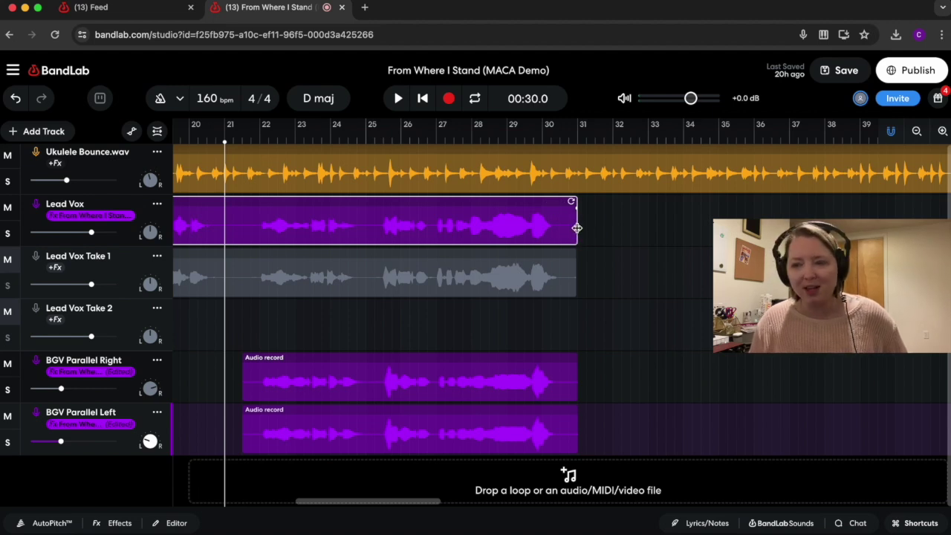
left_click_drag(577, 229, 555, 235)
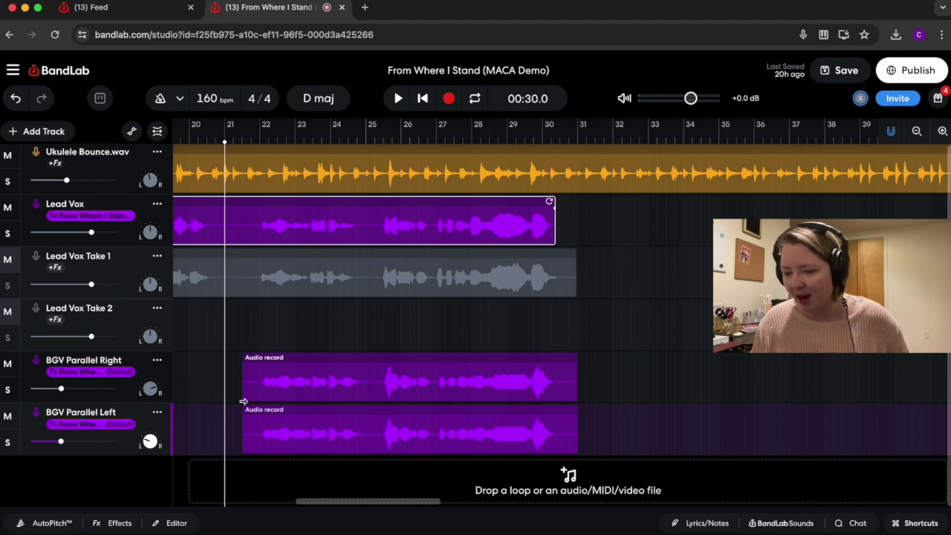
left_click_drag(243, 389, 257, 394)
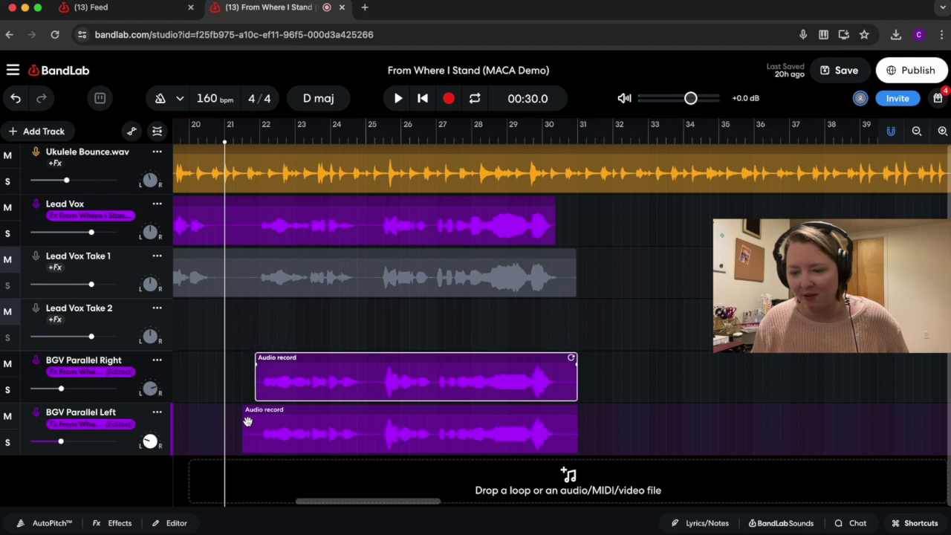
left_click_drag(244, 439, 257, 444)
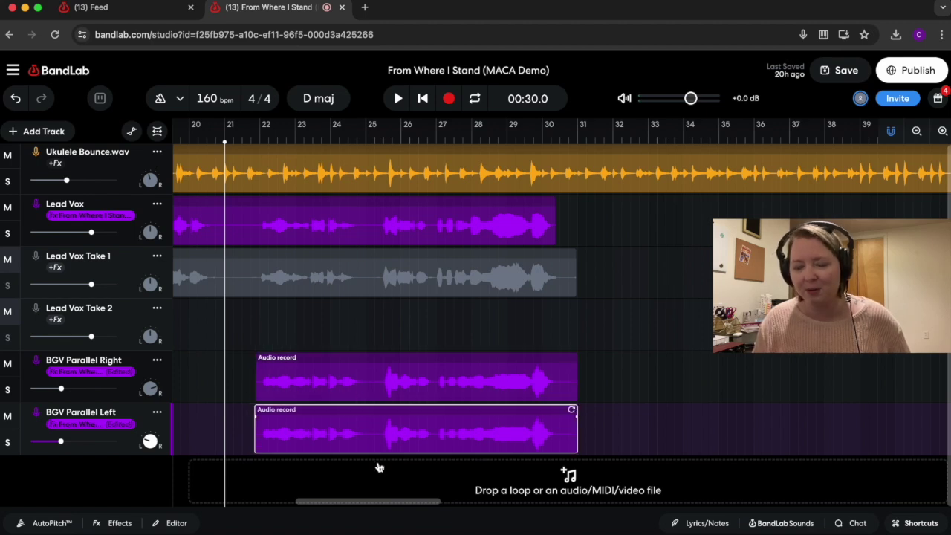
Step: Return to the opening section and place the playhead at 00:10.1, within the first Lead Vox clip
left_click(369, 323)
left_click(251, 324)
scroll(291, 335, "left", 5)
scroll(291, 336, "left", 10)
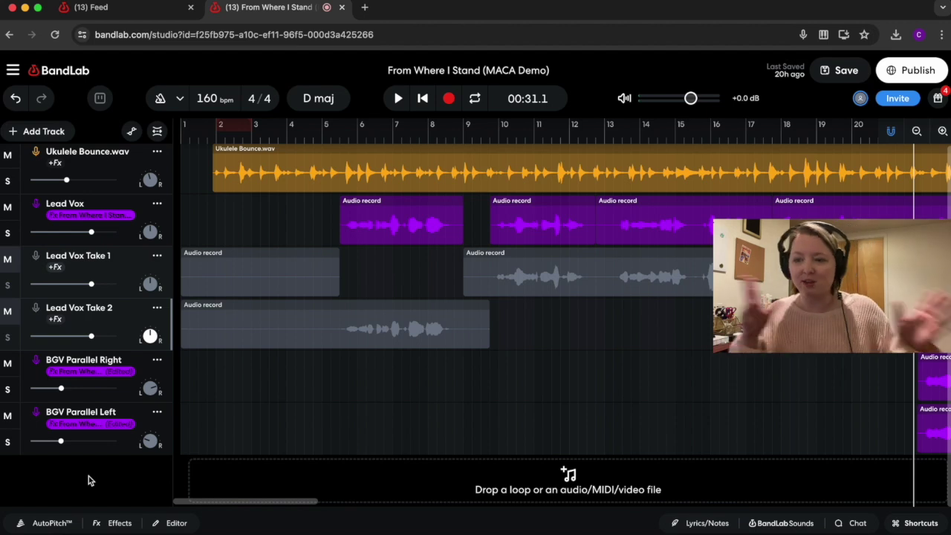
left_click(365, 312)
left_click(445, 312)
left_click(420, 315)
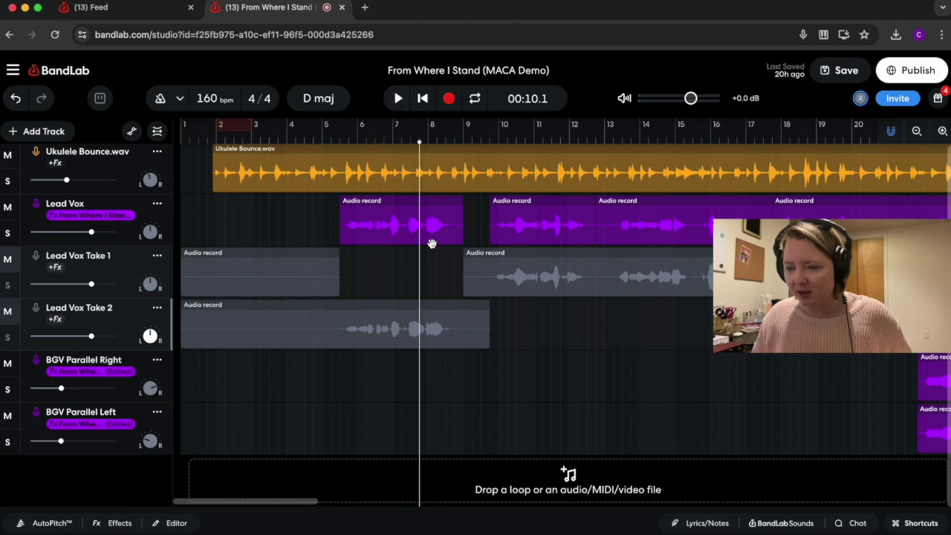
Step: Play the first Lead Vox phrase from 00:07.3 to find where the background vocal should come in
left_click_drag(418, 257, 352, 261)
left_click(398, 99)
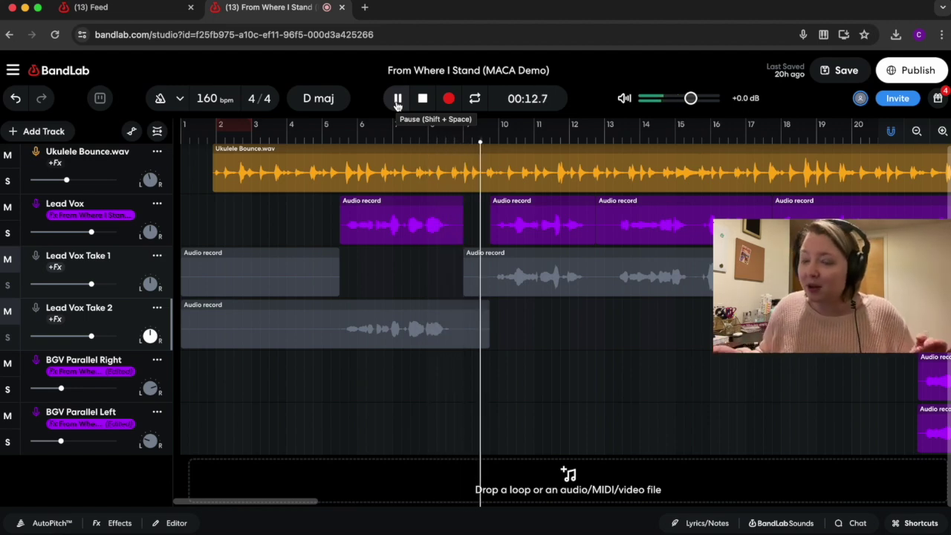
left_click(398, 99)
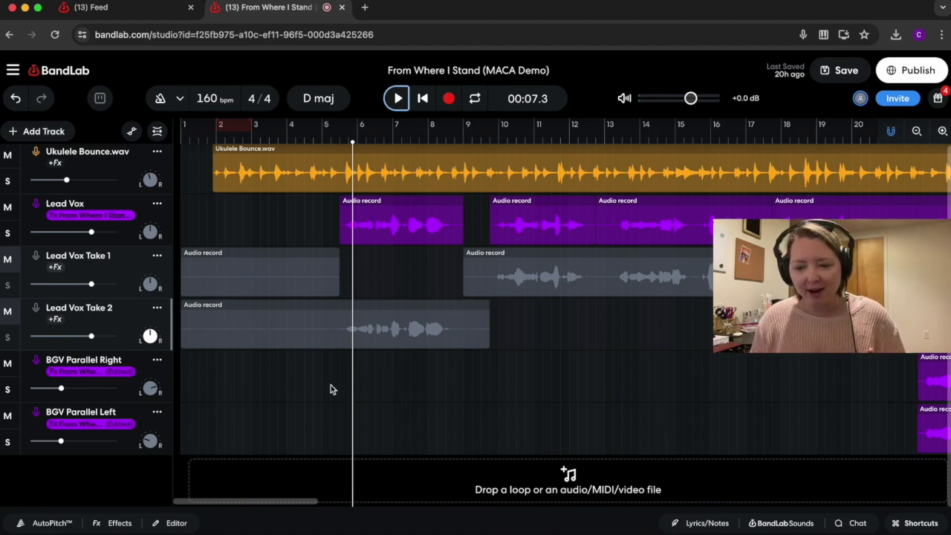
Step: Record a short background vocal clip on BGV Parallel Right, starting at 00:08.8 under the first Lead Vox clip
mouse_move(352, 392)
left_mouse_down()
mouse_move(321, 392)
mouse_move(349, 392)
mouse_move(340, 392)
left_mouse_up()
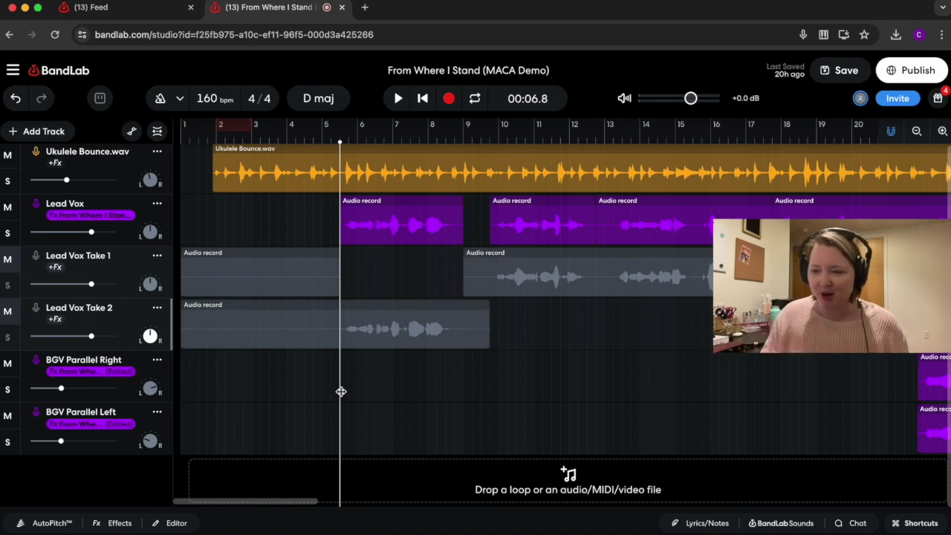
left_click_drag(340, 379, 387, 389)
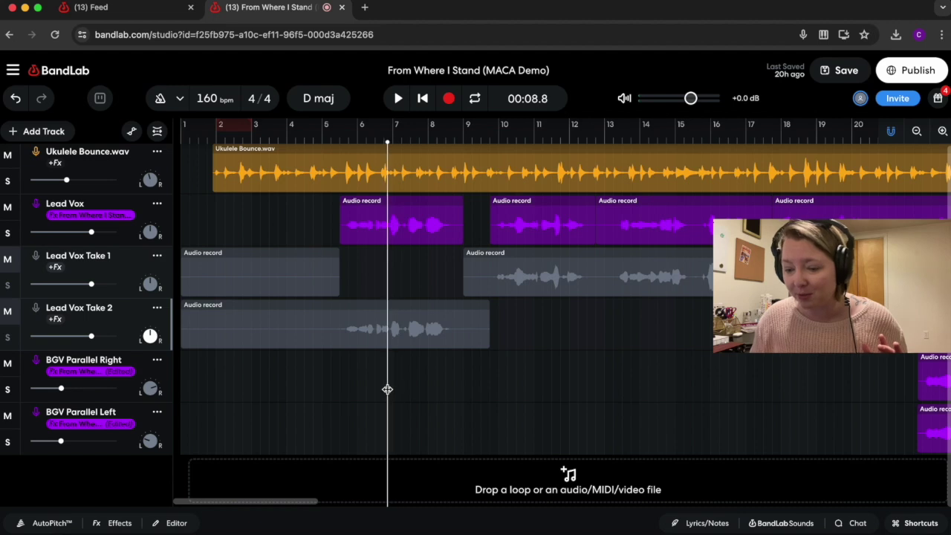
left_click(151, 370)
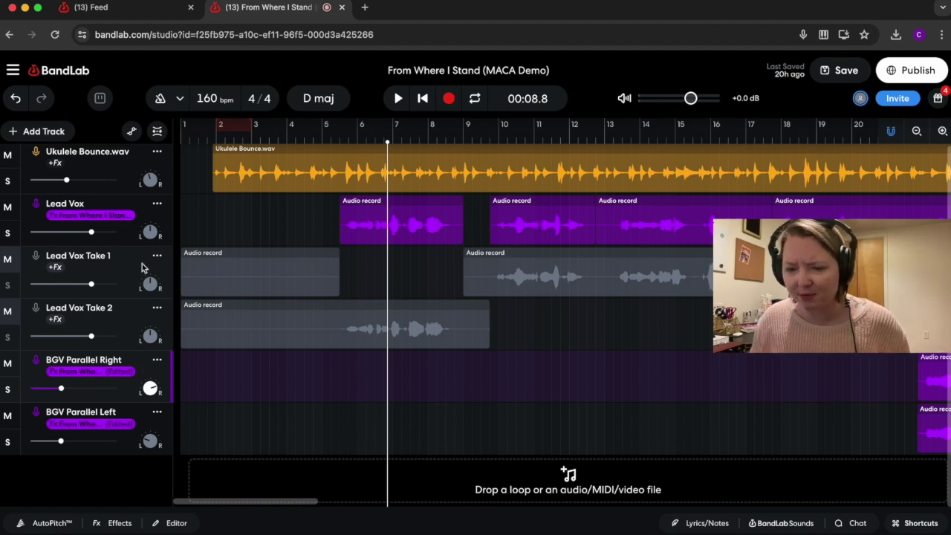
left_click(132, 171)
left_click(132, 388)
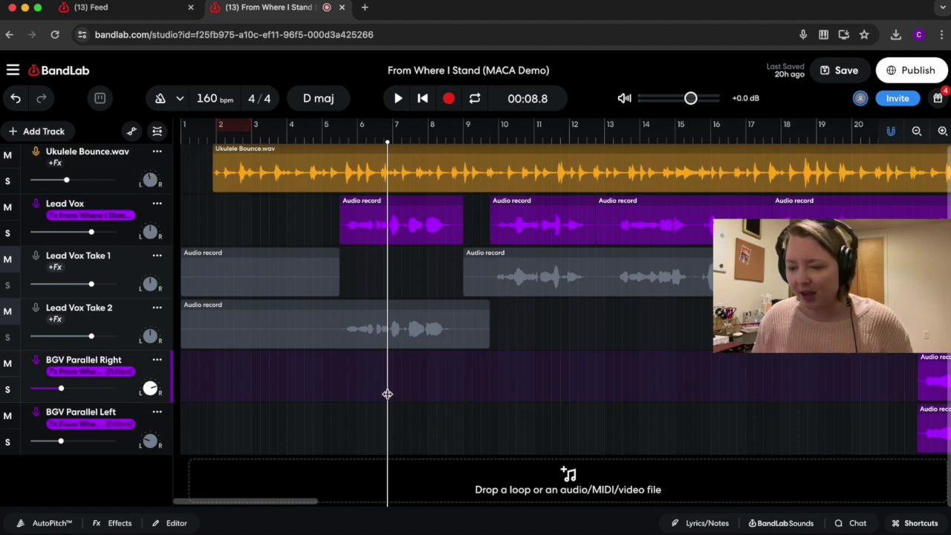
left_click(449, 99)
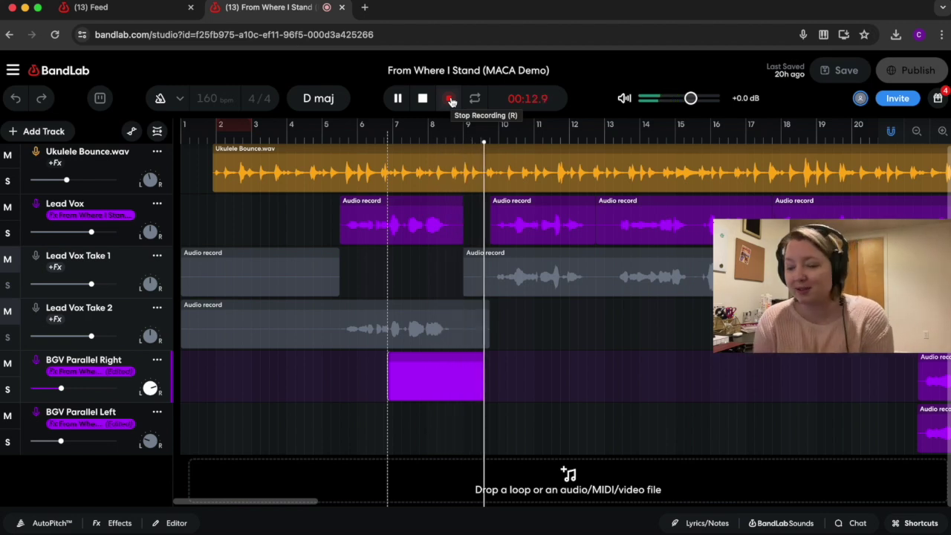
left_click(450, 100)
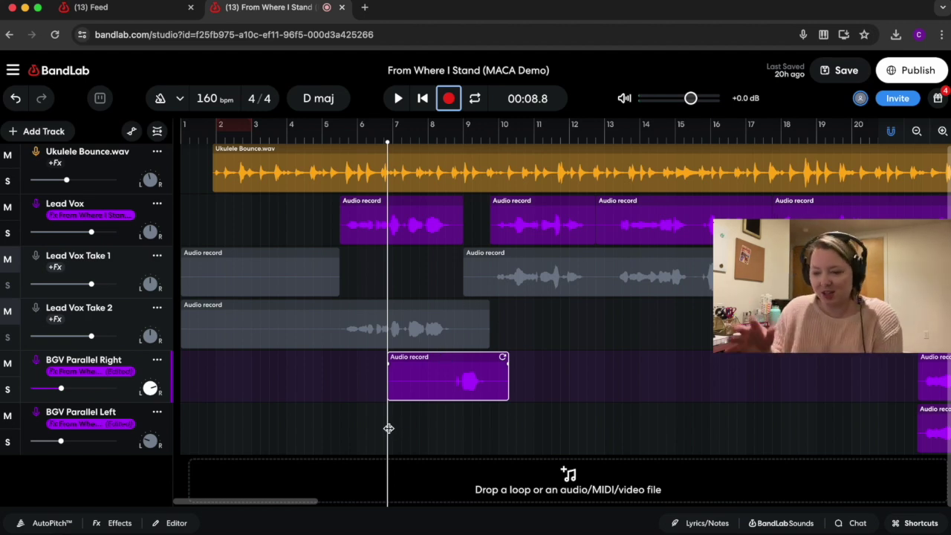
left_click_drag(386, 431, 343, 436)
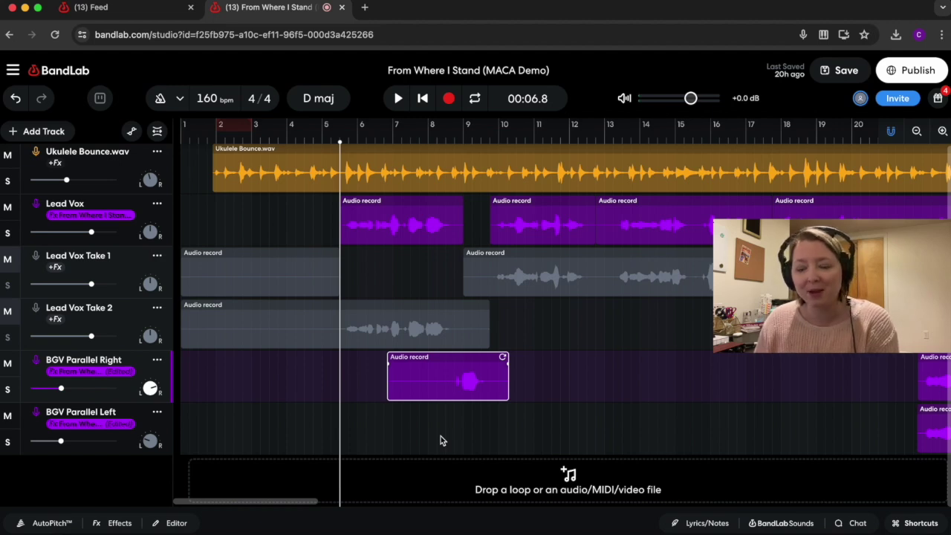
left_click(449, 99)
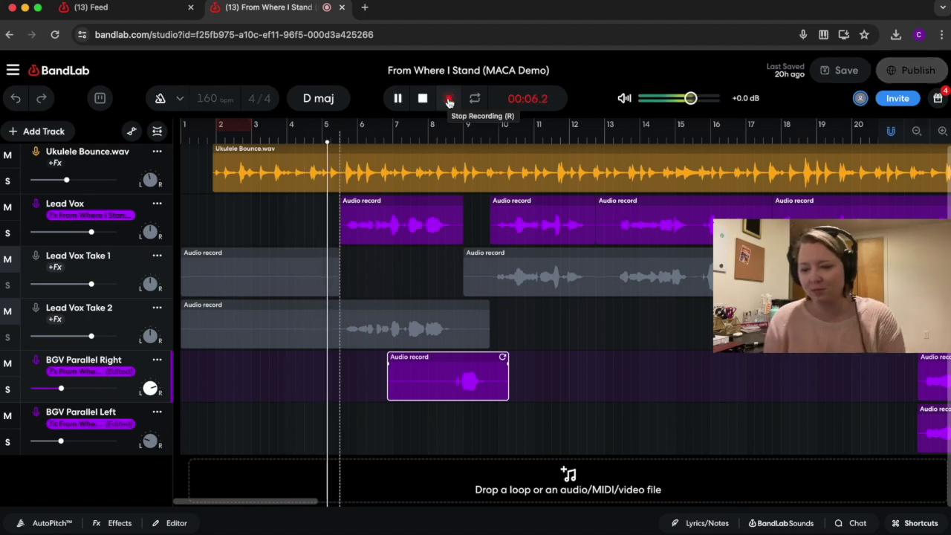
left_click(448, 101)
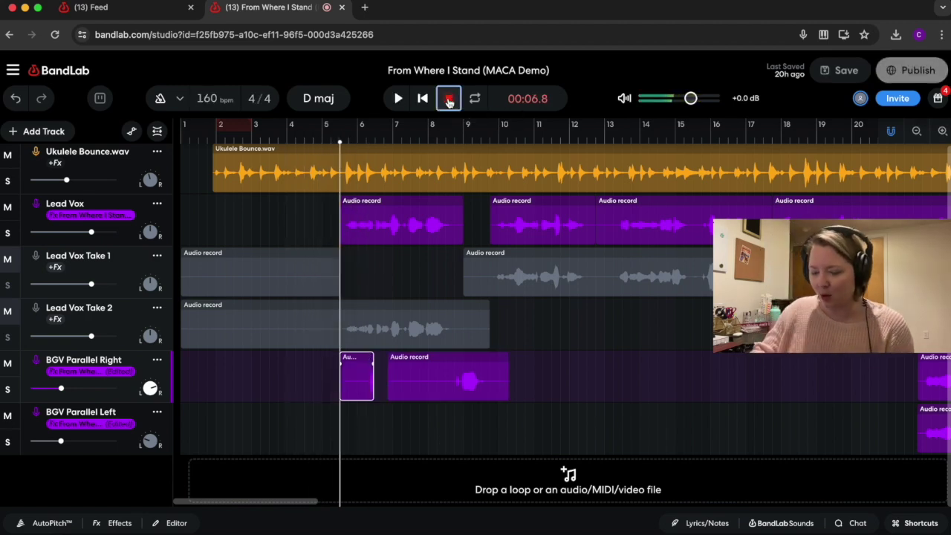
key("super+z")
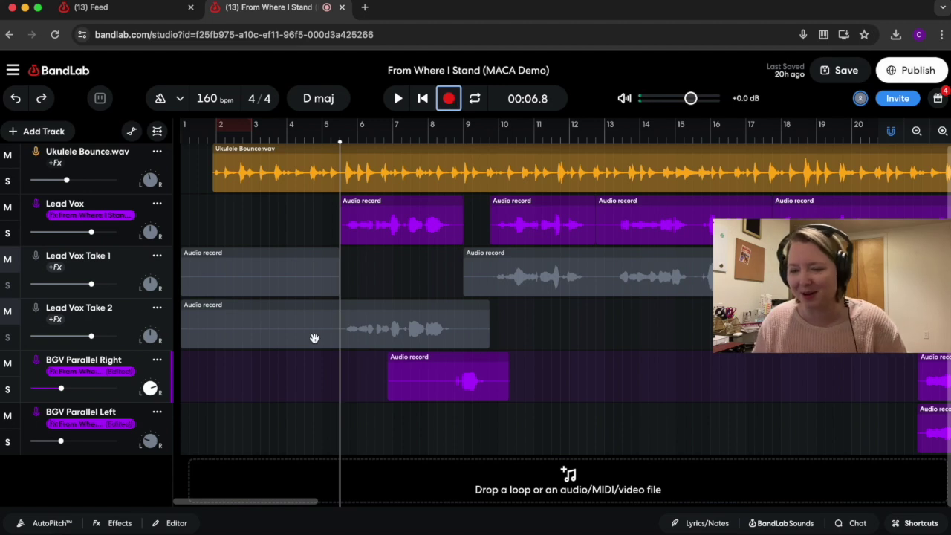
Step: Record the matching background vocal double on BGV Parallel Left from 00:08.6 and play both parts back
left_click(138, 421)
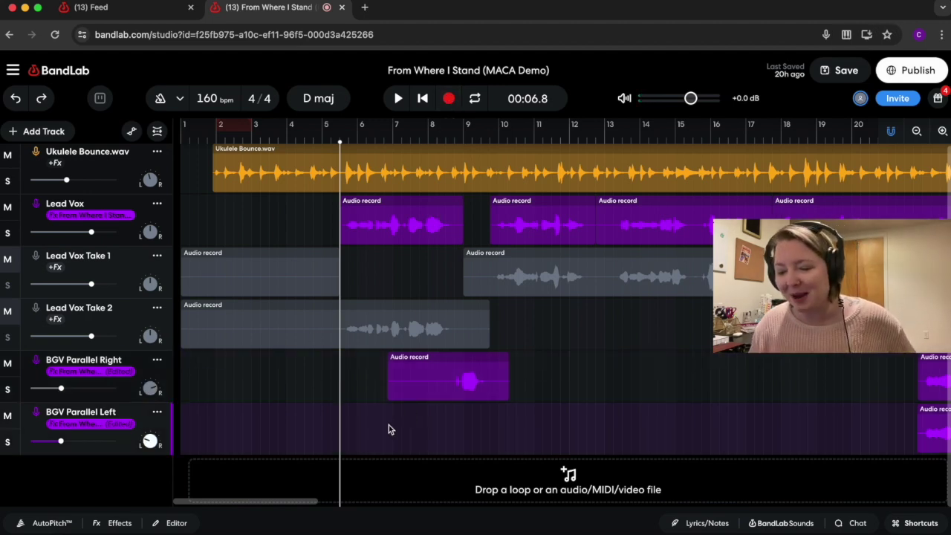
left_click_drag(341, 433, 386, 440)
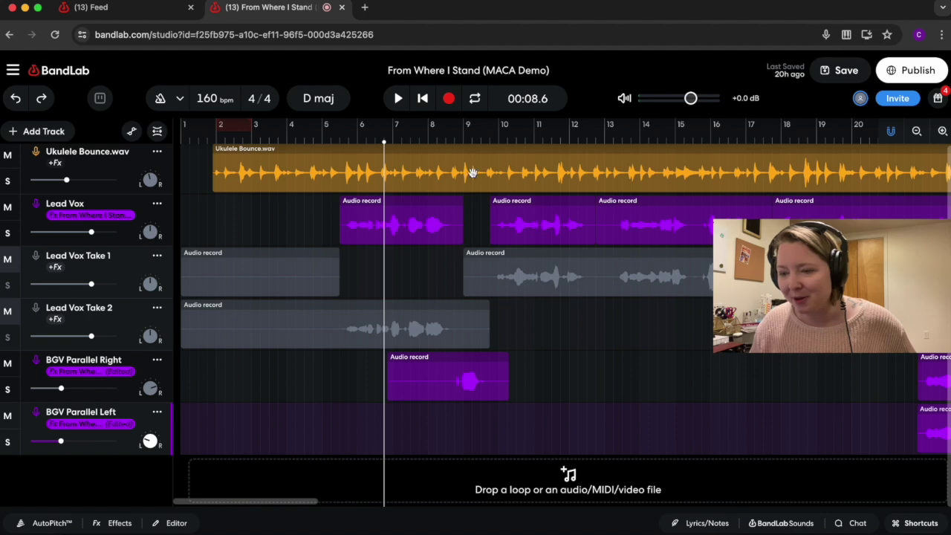
left_click(450, 101)
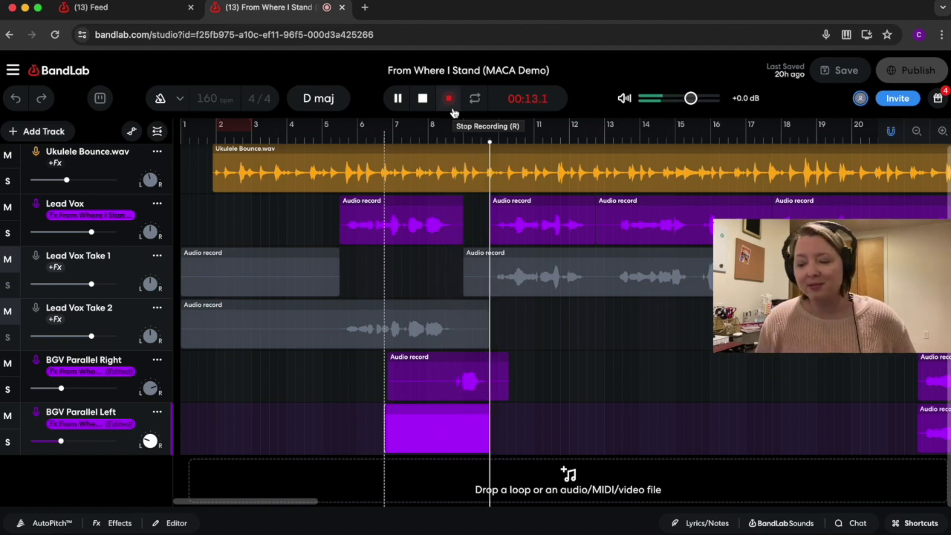
left_click(450, 102)
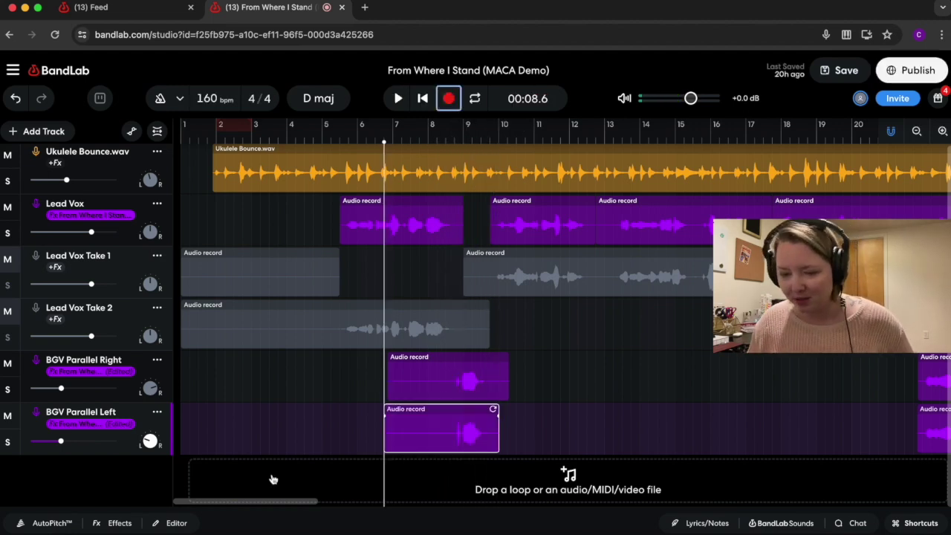
key("space")
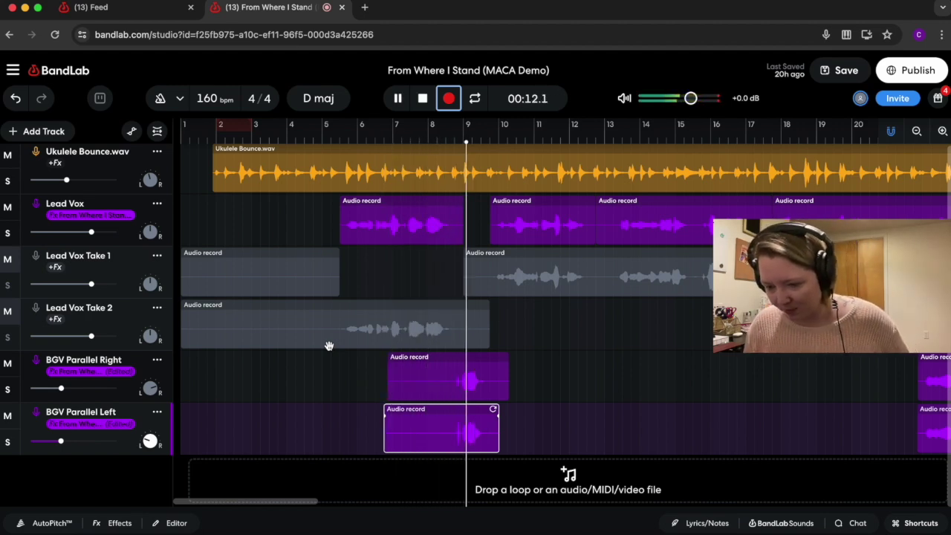
key("space")
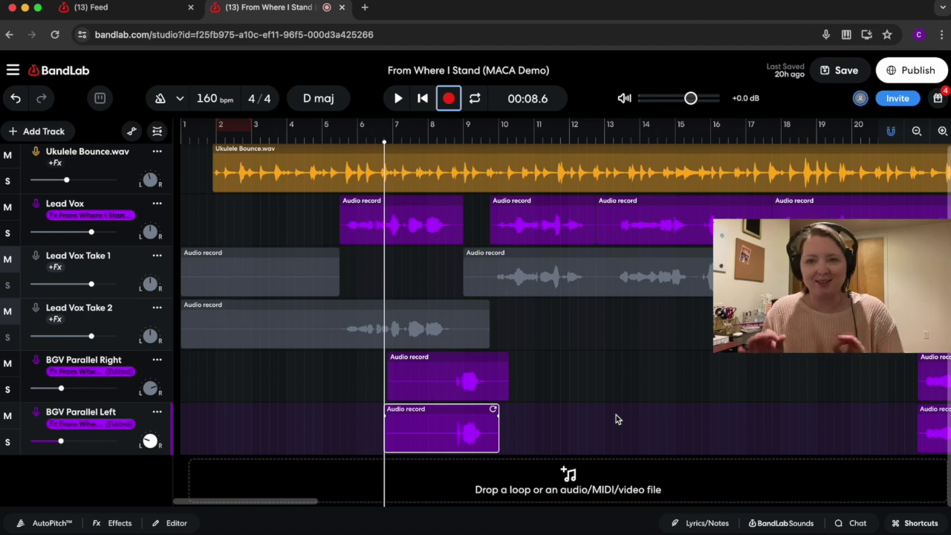
Step: Add a new Voice/Audio track below BGV Parallel Left and name it BGV Pads
left_click(98, 468)
left_click(40, 131)
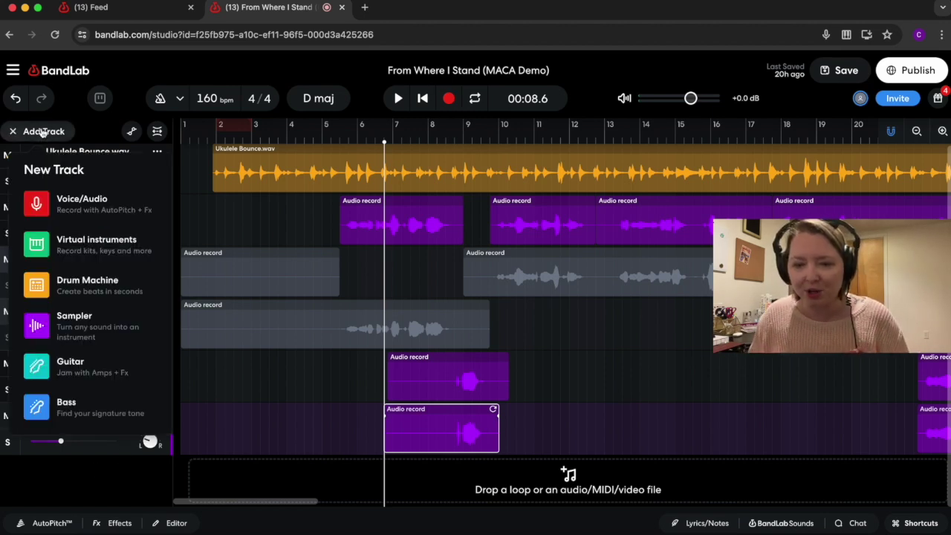
left_click(89, 208)
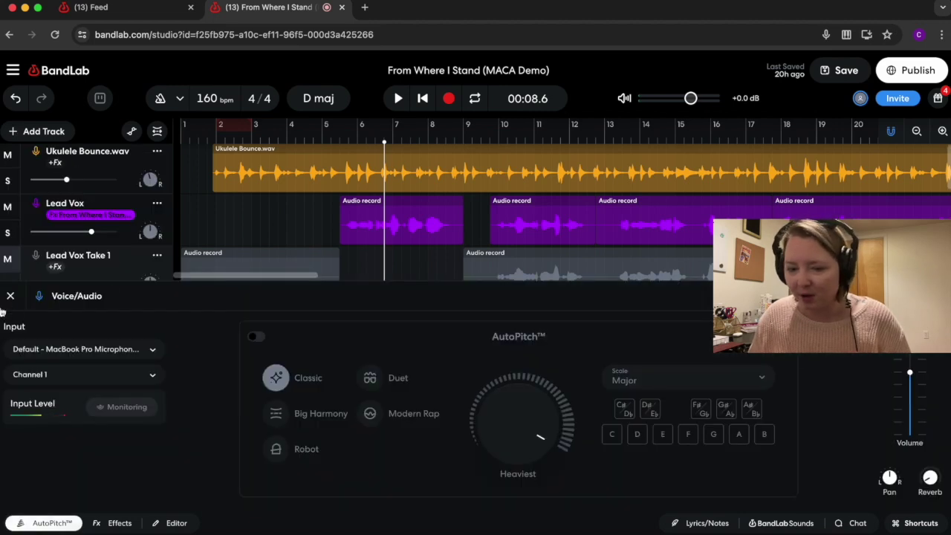
left_click(11, 295)
scroll(82, 401, "down", 2)
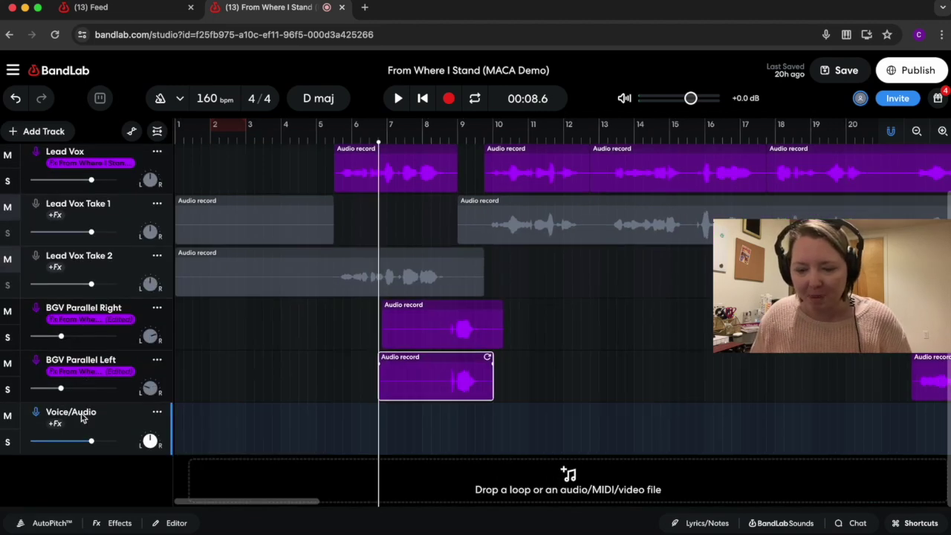
double_click(88, 410)
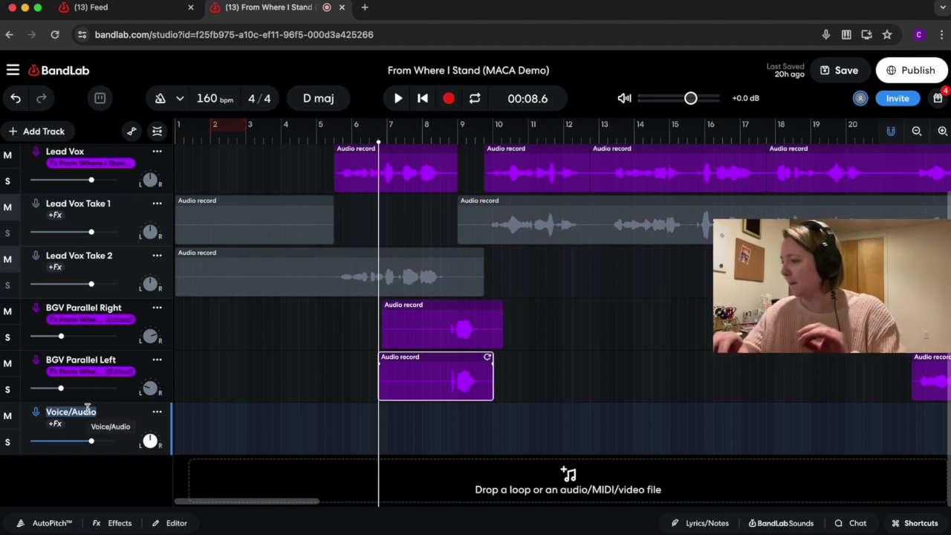
type("Pads")
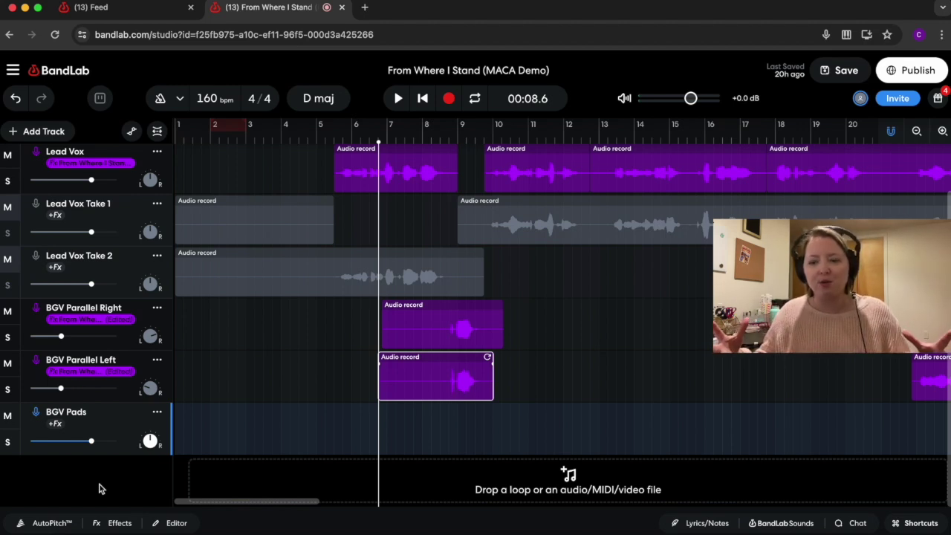
Step: Mute BGV Parallel Right and BGV Parallel Left, and rename the BGV Pads track BGV Pads Lower
left_click(9, 313)
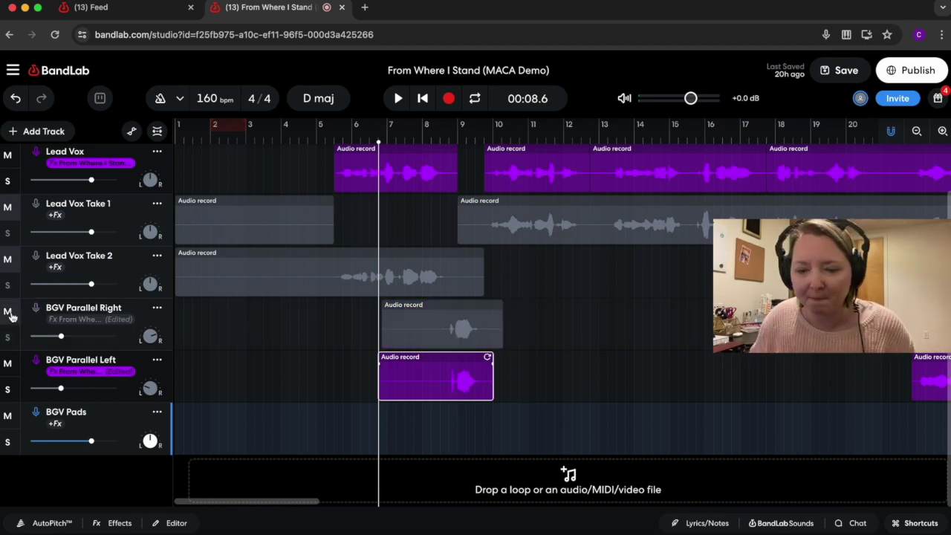
left_click(9, 363)
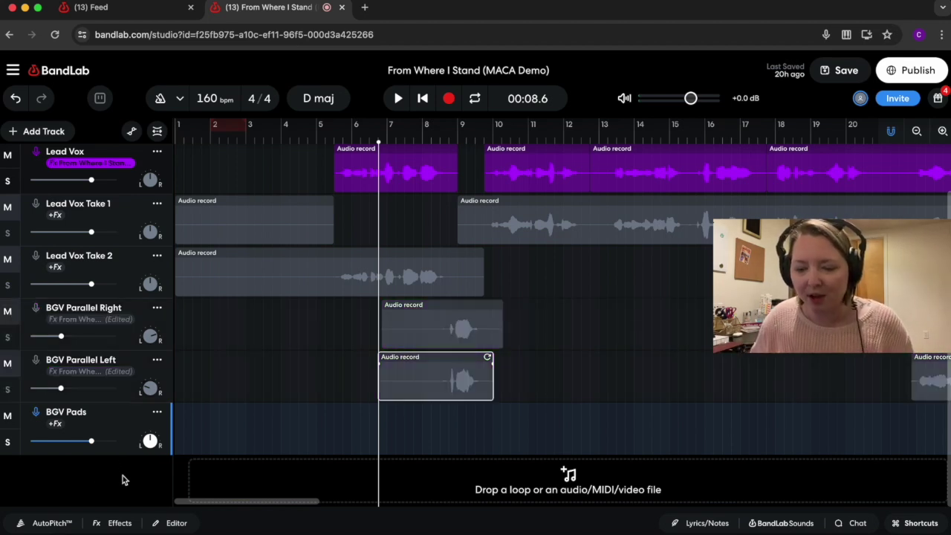
double_click(85, 413)
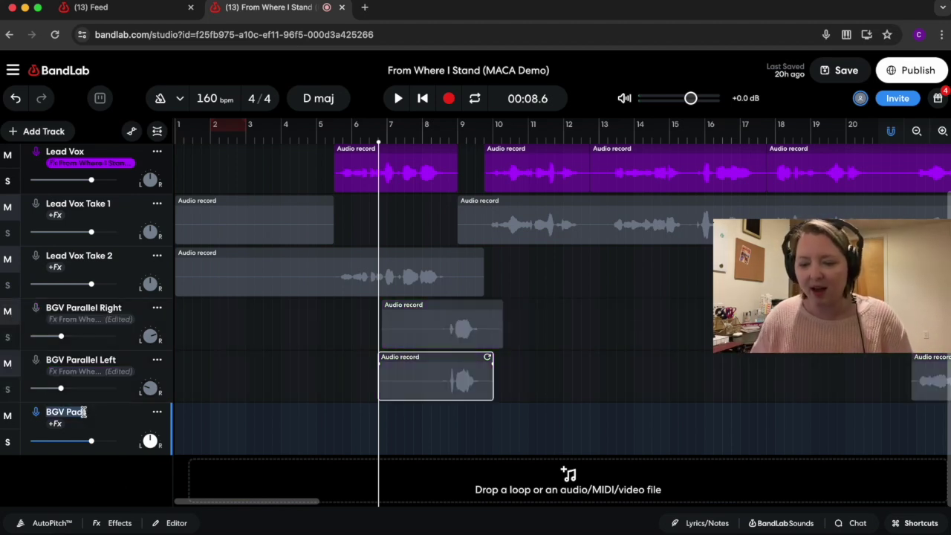
left_click(101, 414)
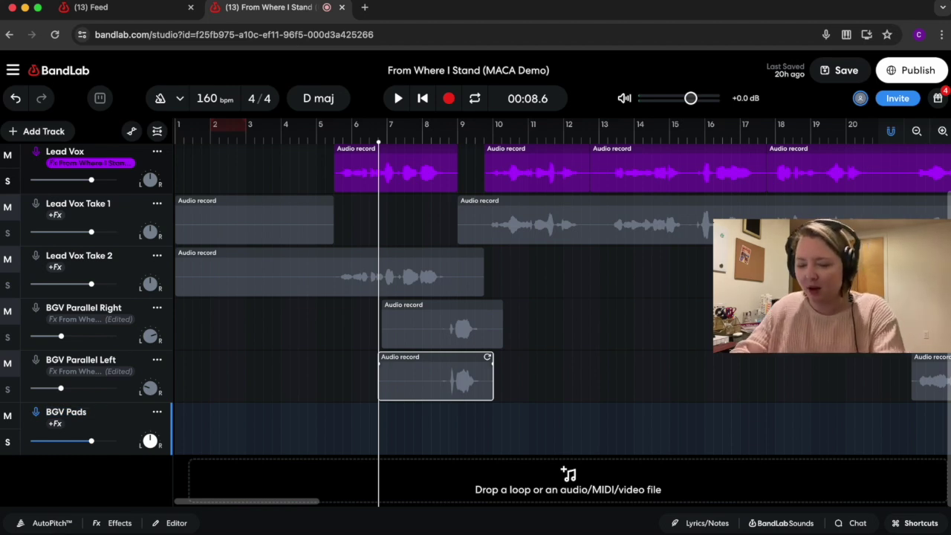
type("Lower")
key("Return")
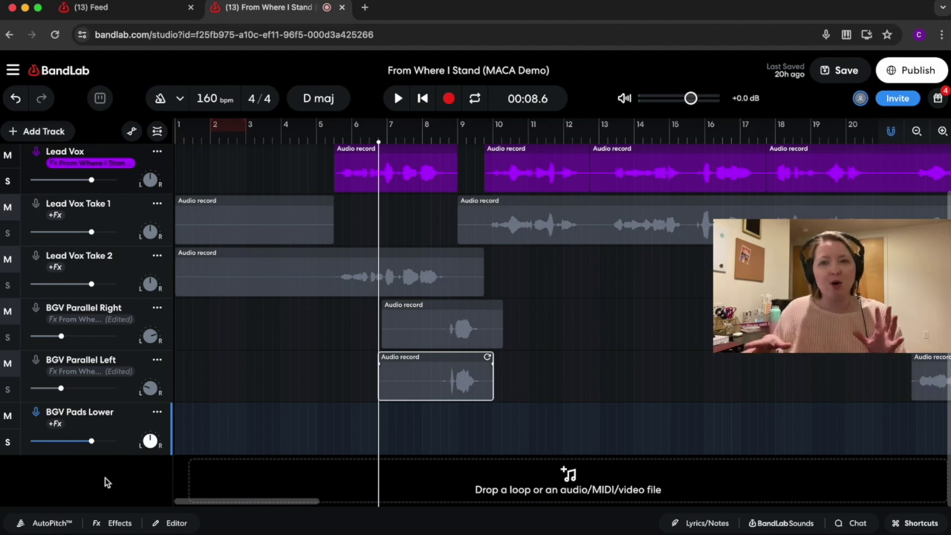
Step: Place the playhead at 00:31.1, just before the long BGV Parallel Right and Left clips near bar 22
scroll(623, 435, "right", 10)
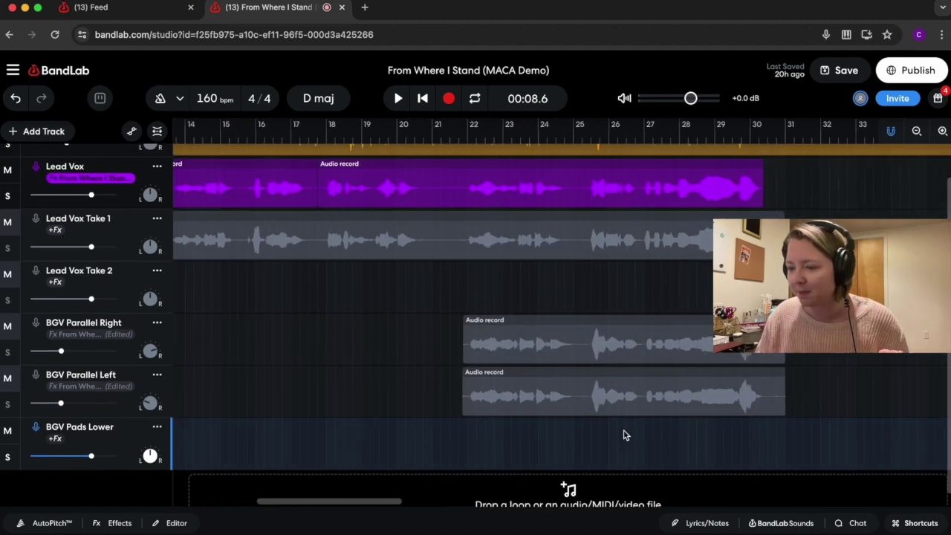
left_click(550, 358)
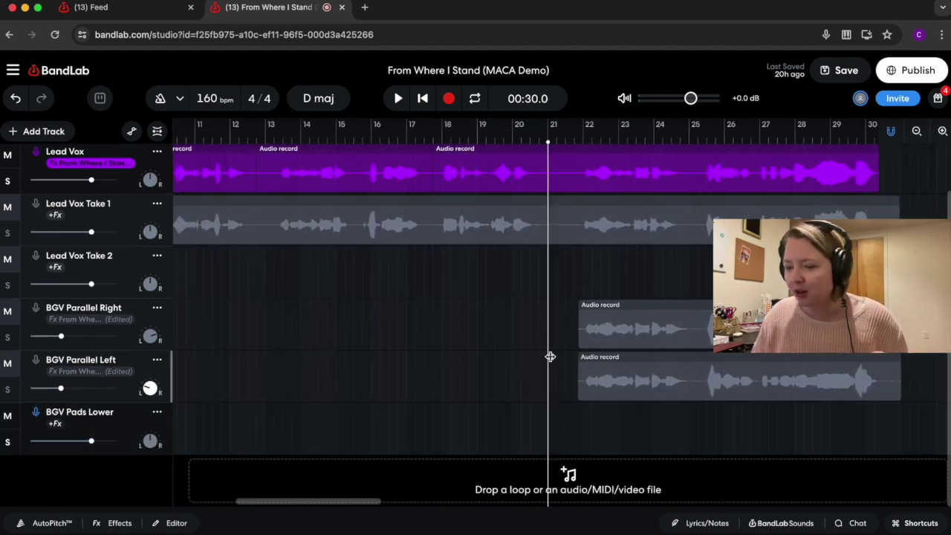
left_click(574, 387)
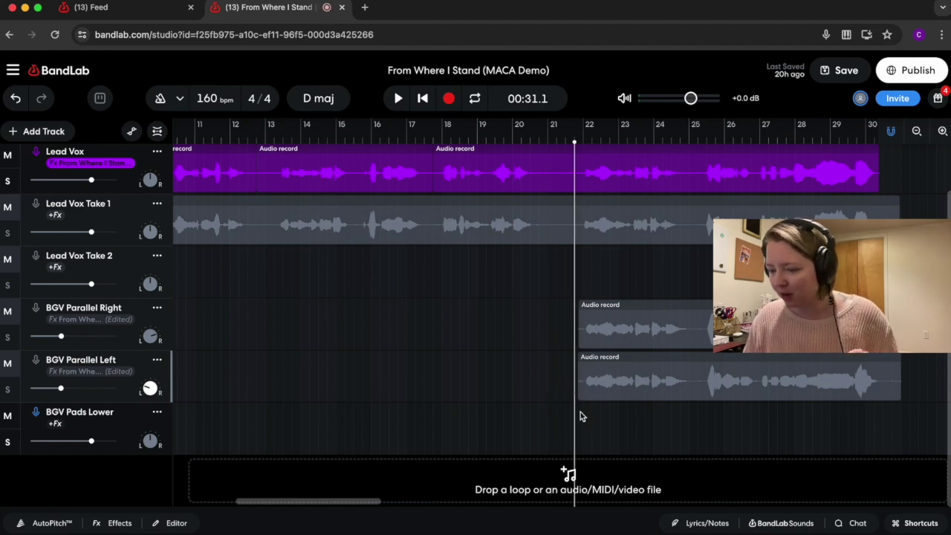
scroll(607, 319, "right", 2)
scroll(607, 319, "up", 1)
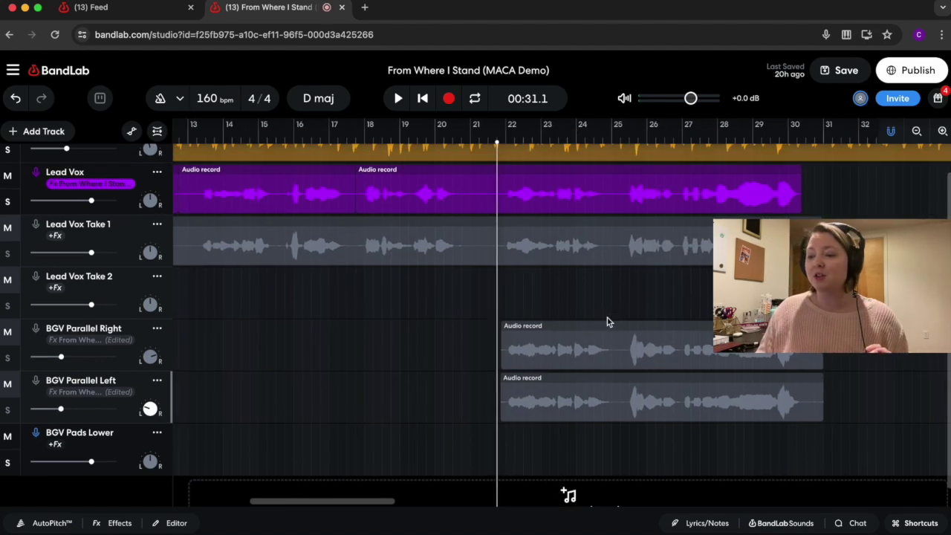
scroll(607, 319, "right", 2)
scroll(607, 320, "down", 1)
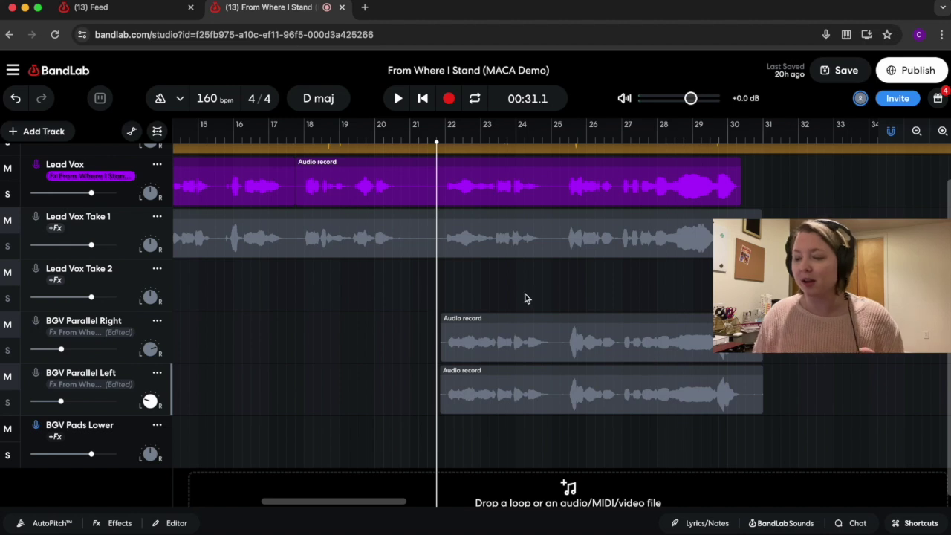
scroll(525, 299, "up", 2)
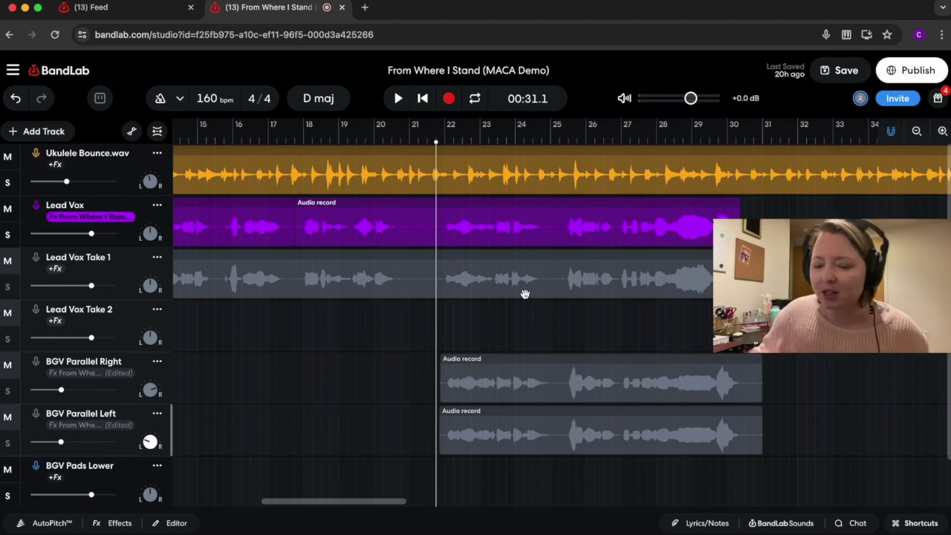
Step: Listen twice to the Lead Vox and ukulele passage from 00:31.1 to rehearse the pad part
left_click(399, 99)
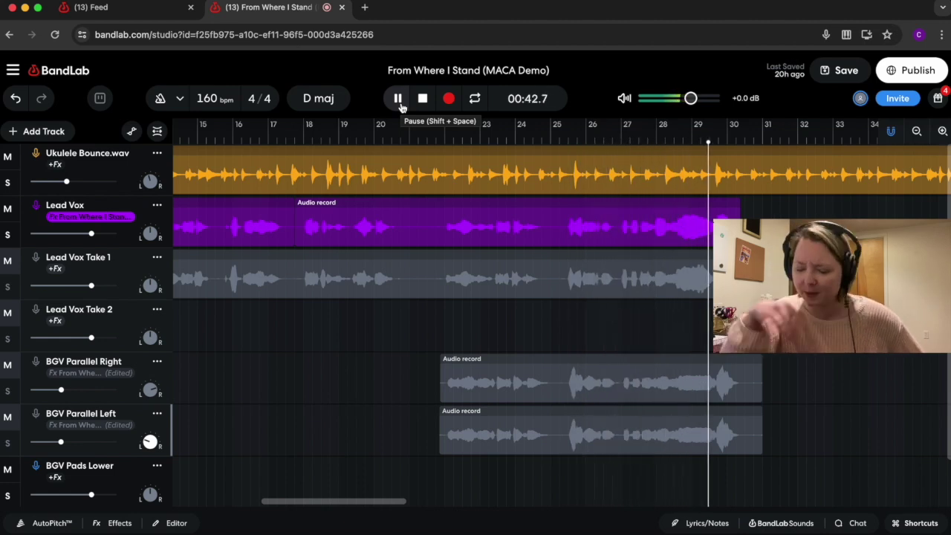
left_click(399, 102)
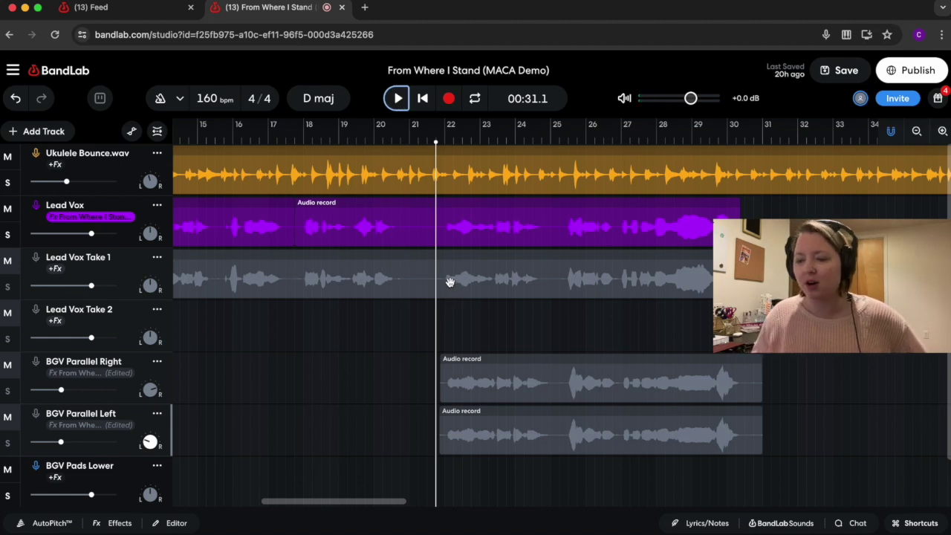
left_click(399, 98)
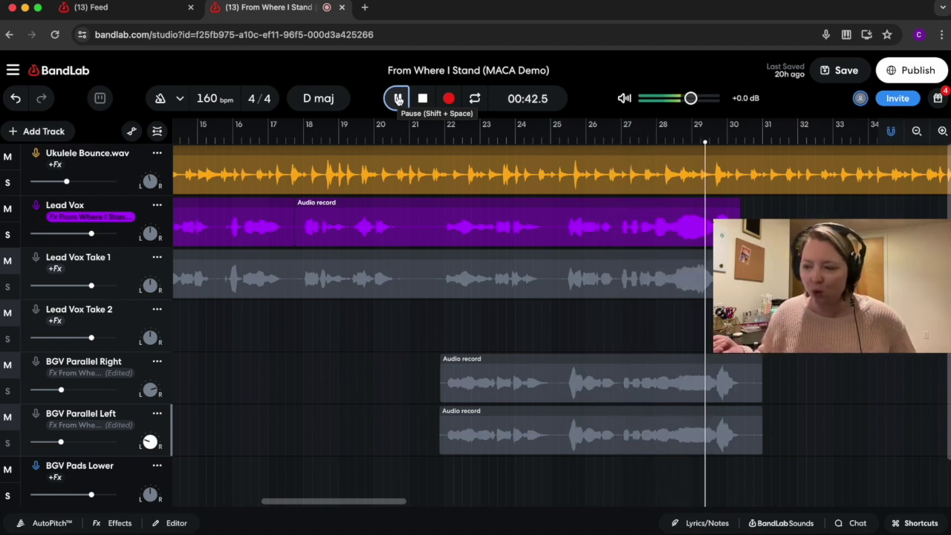
left_click(398, 99)
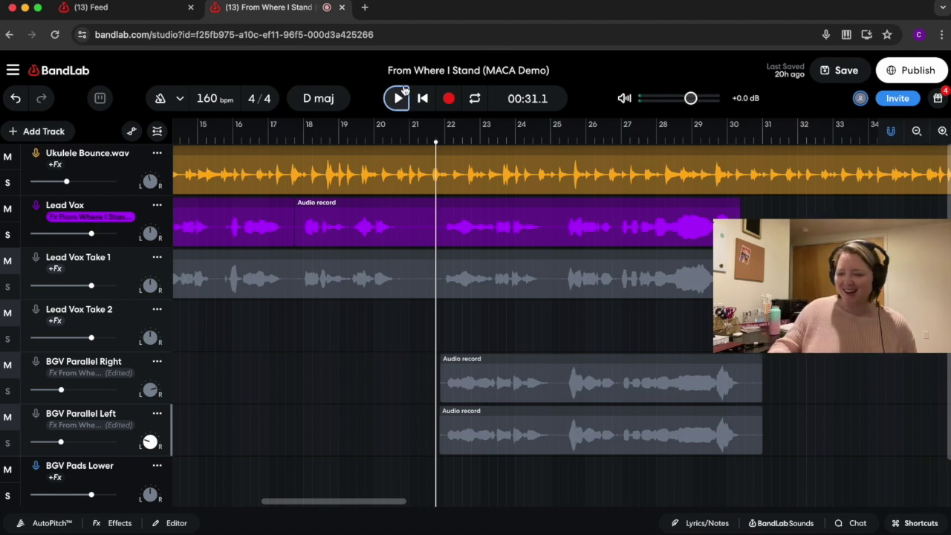
scroll(588, 365, "down", 2)
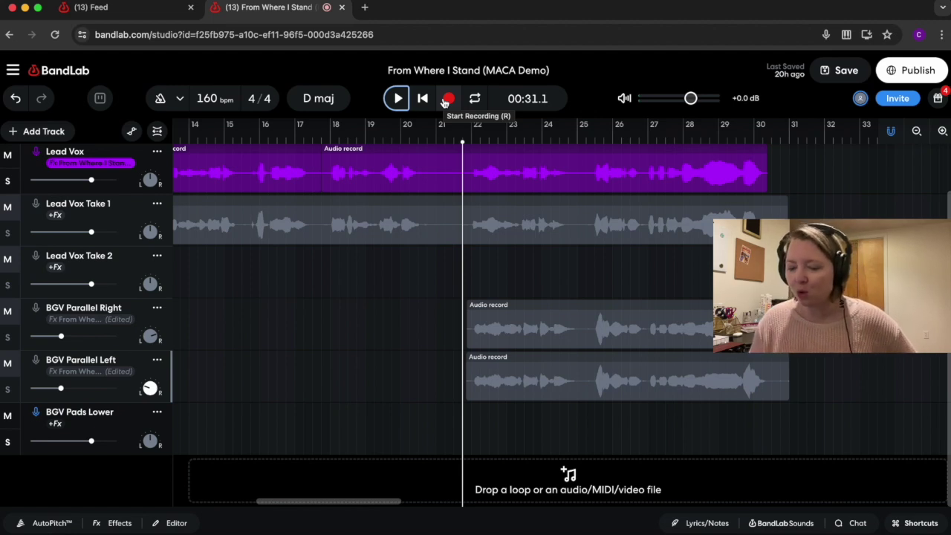
left_click(449, 100)
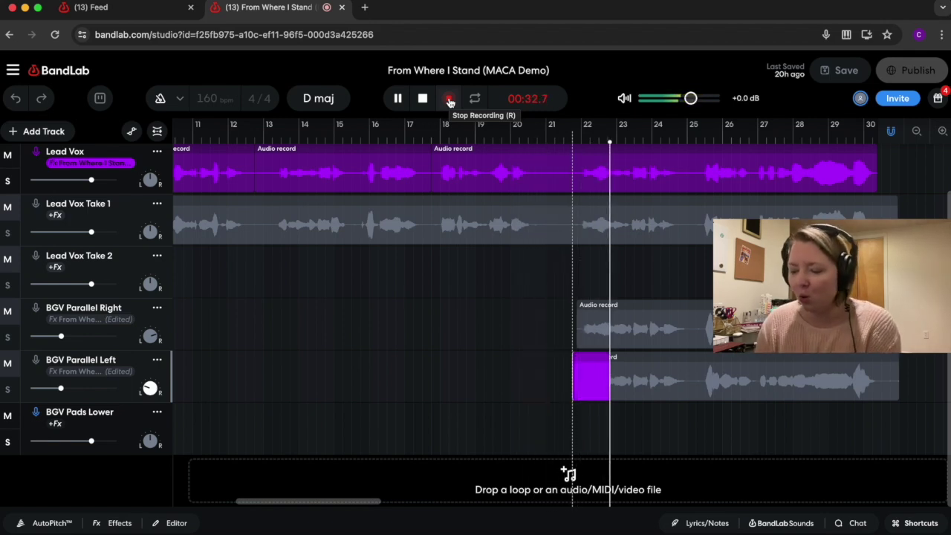
left_click(449, 100)
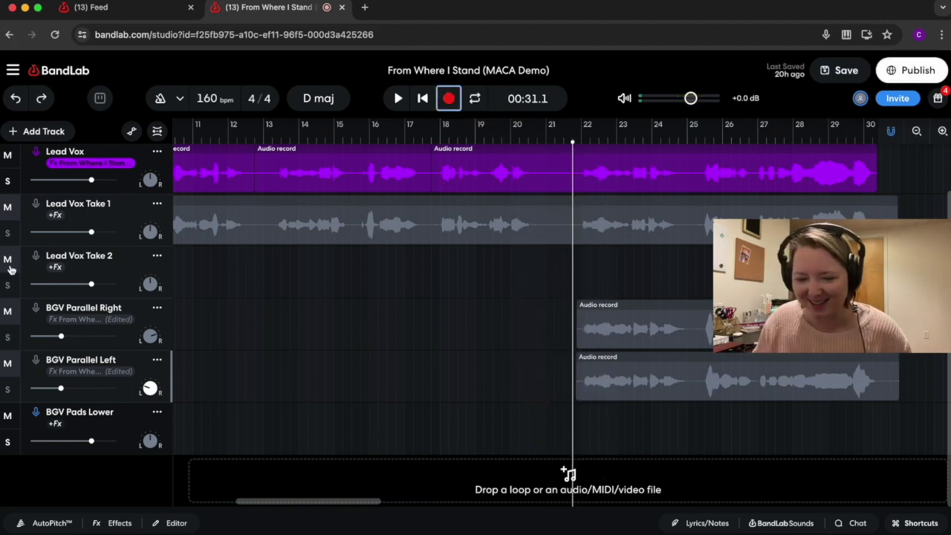
Step: Record a background vocal pad on BGV Pads Lower from 00:31.1 to about 00:45, and lower that track's volume slightly
left_click(128, 424)
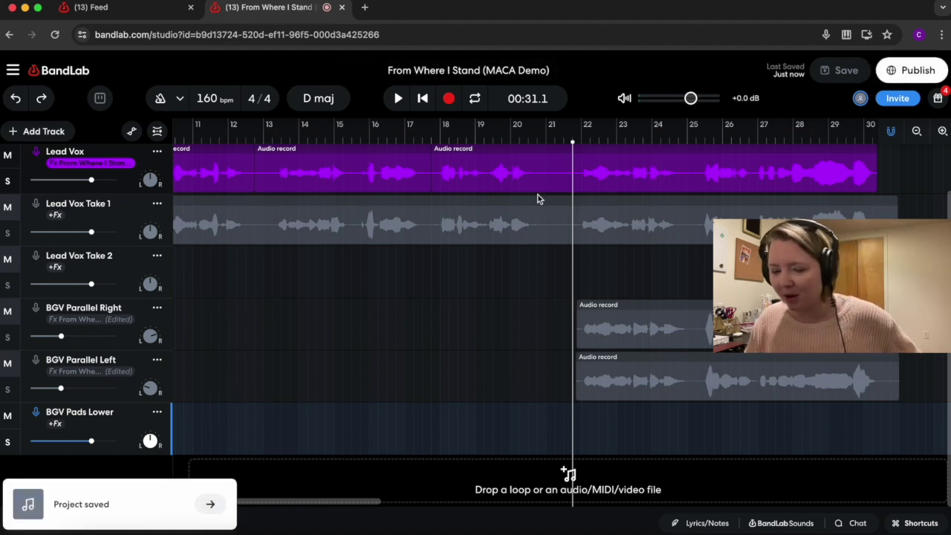
left_click(450, 100)
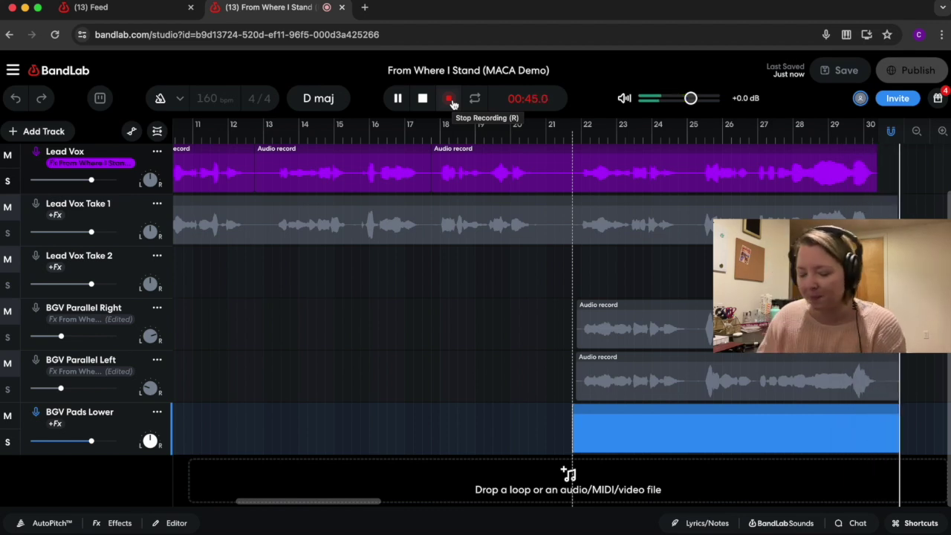
left_click(451, 101)
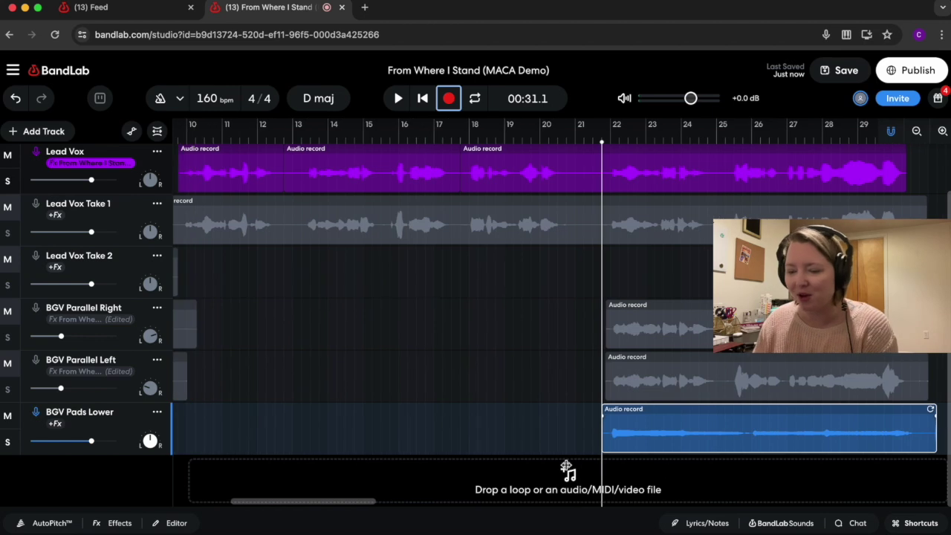
left_click_drag(92, 442, 78, 441)
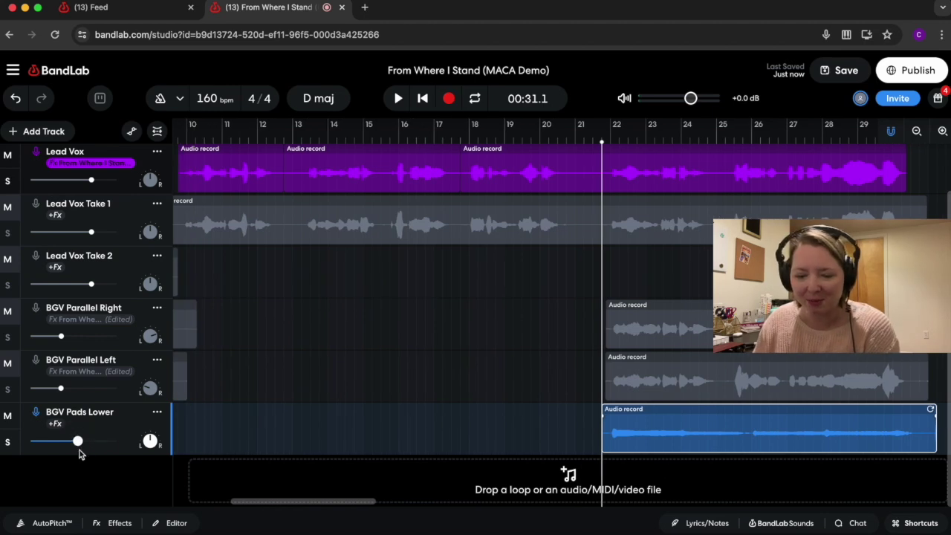
scroll(478, 380, "right", 3)
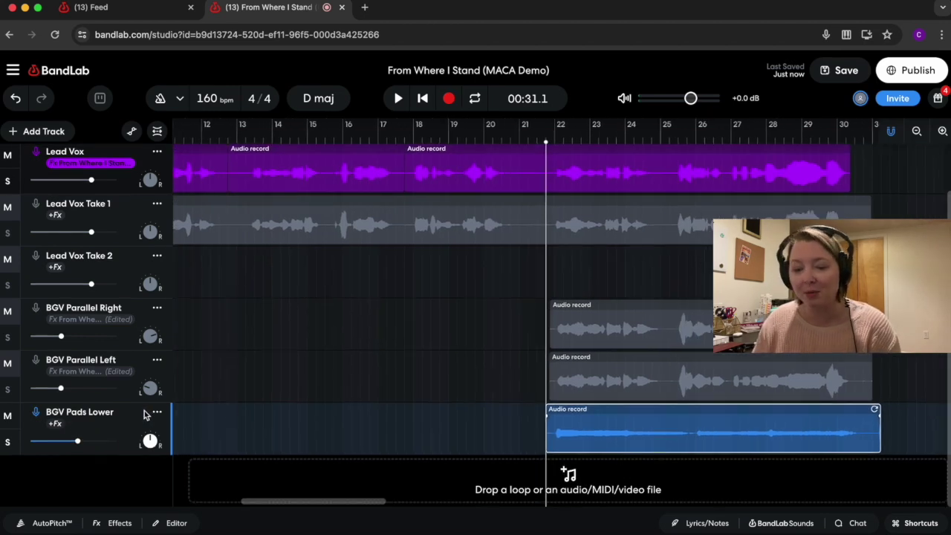
Step: Add a new Voice/Audio track below BGV Pads Lower and close its input settings
left_click(157, 415)
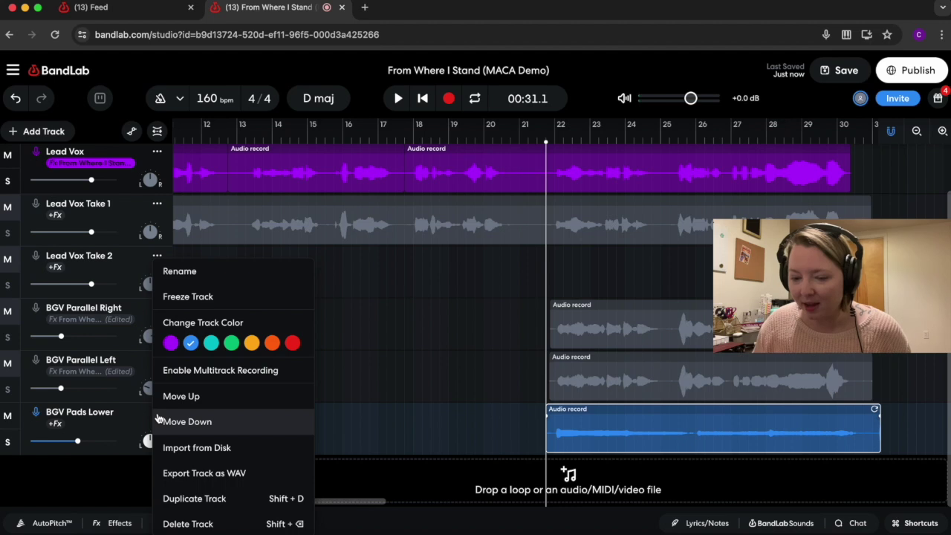
left_click(131, 418)
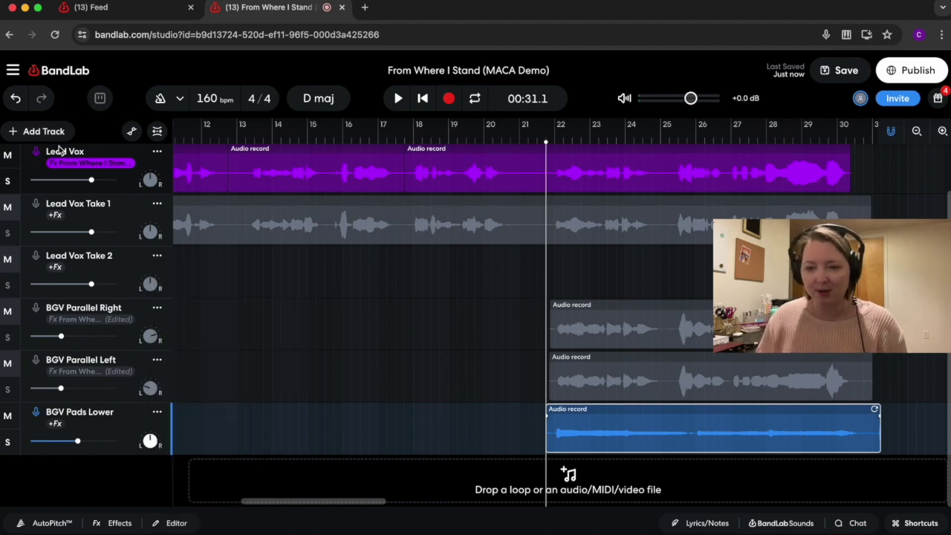
left_click(39, 132)
left_click(82, 212)
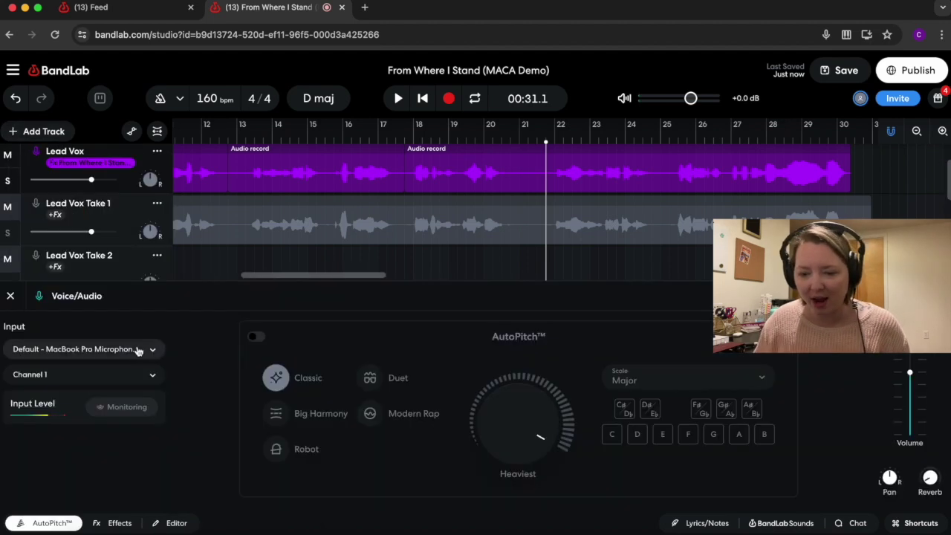
left_click(9, 300)
Step: Apply the saved From Where I Stand Lead effects preset to BGV Pads Lower
left_click(107, 434)
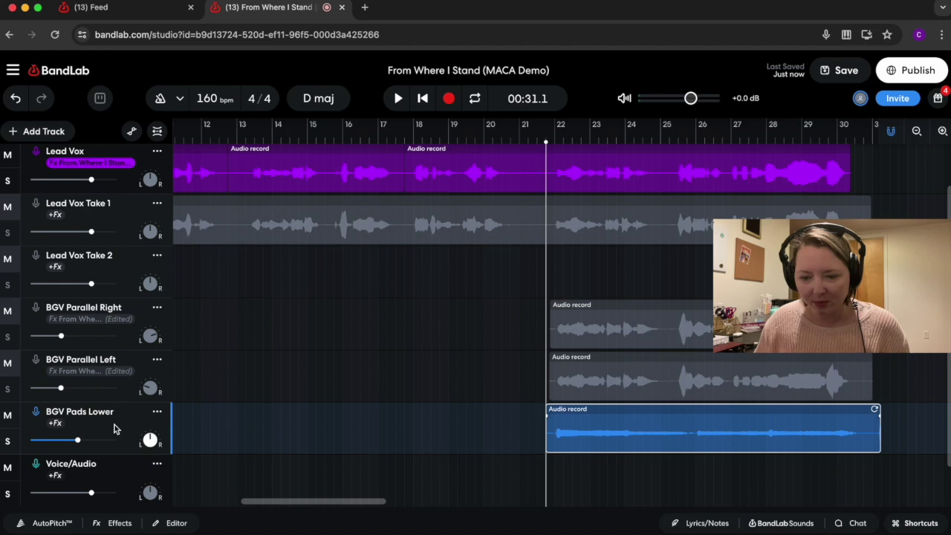
left_click(90, 523)
left_click(92, 404)
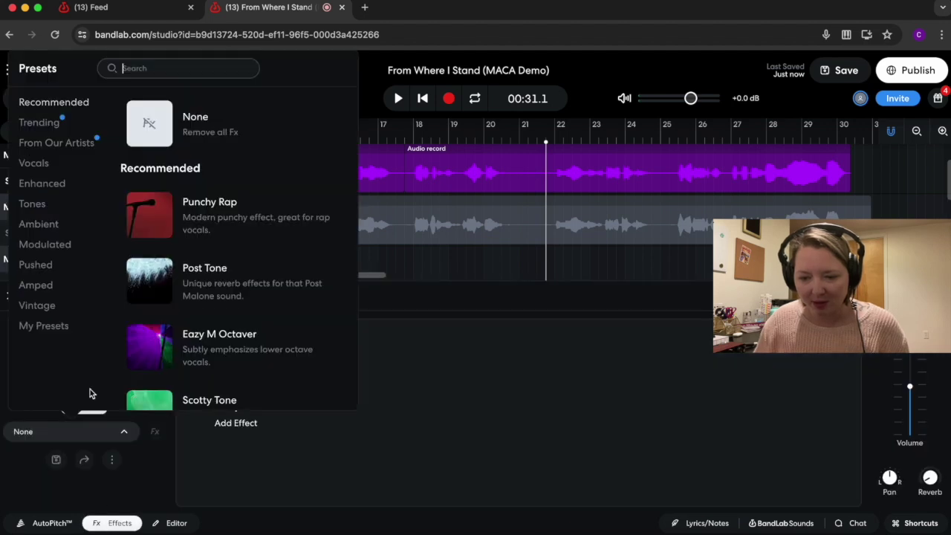
left_click(45, 243)
scroll(214, 97, "down", 5)
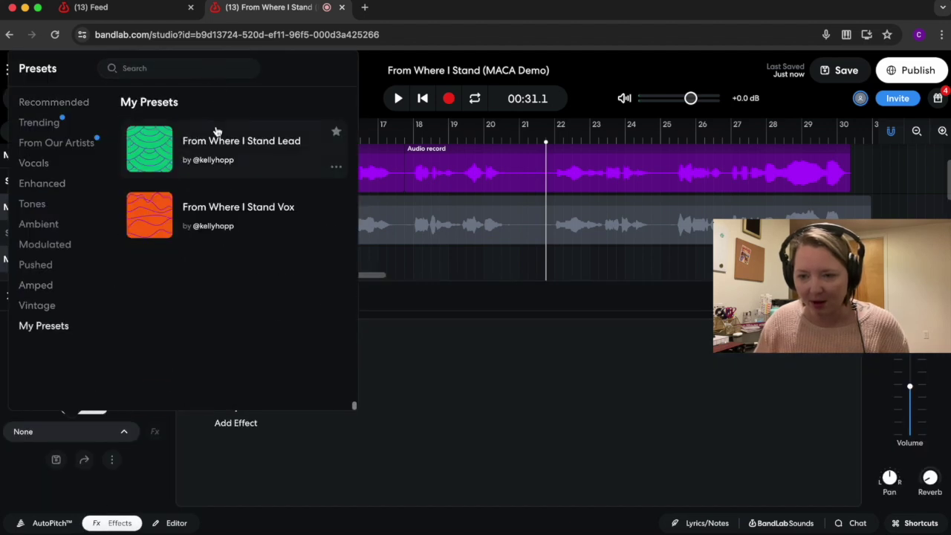
left_click(215, 138)
left_click(11, 297)
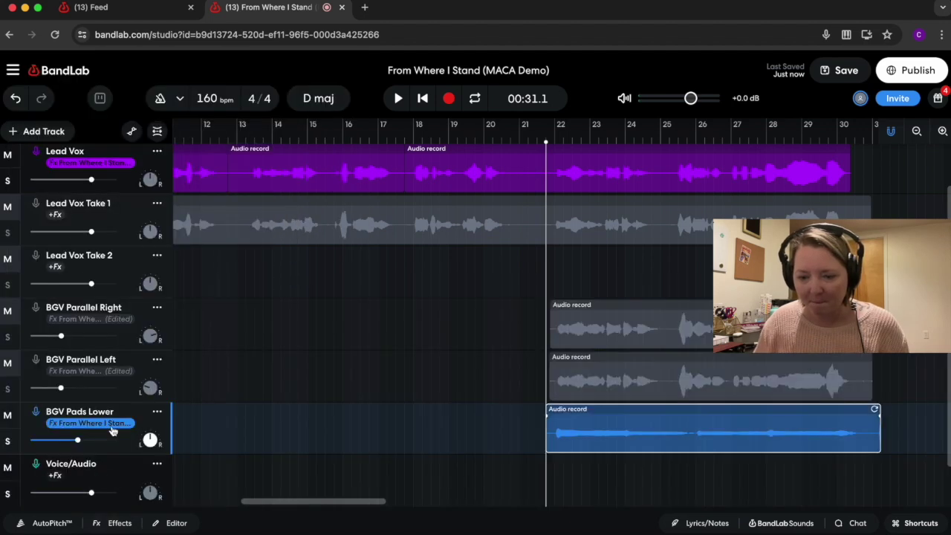
Step: Rename the new Voice/Audio track BGV Pads Upper
left_click(121, 470)
double_click(85, 465)
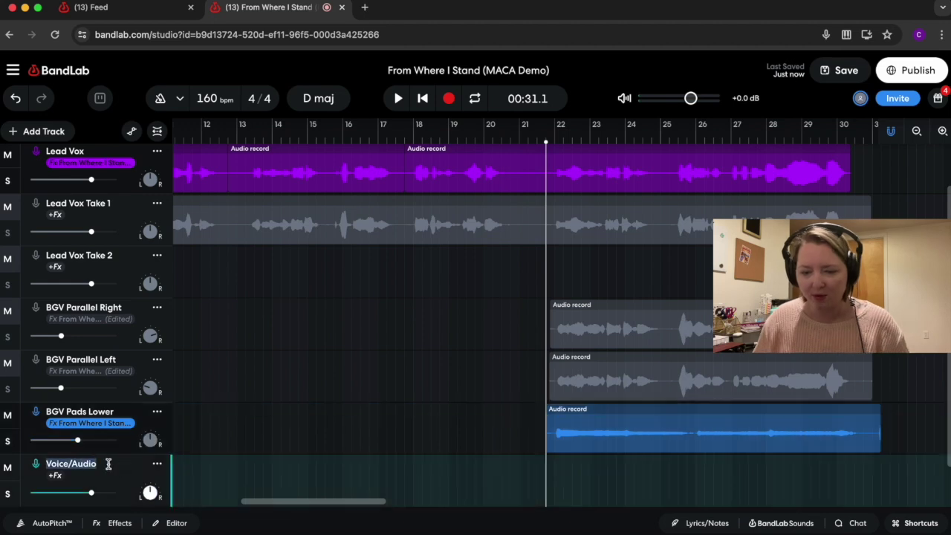
type("BGV Pads Upper")
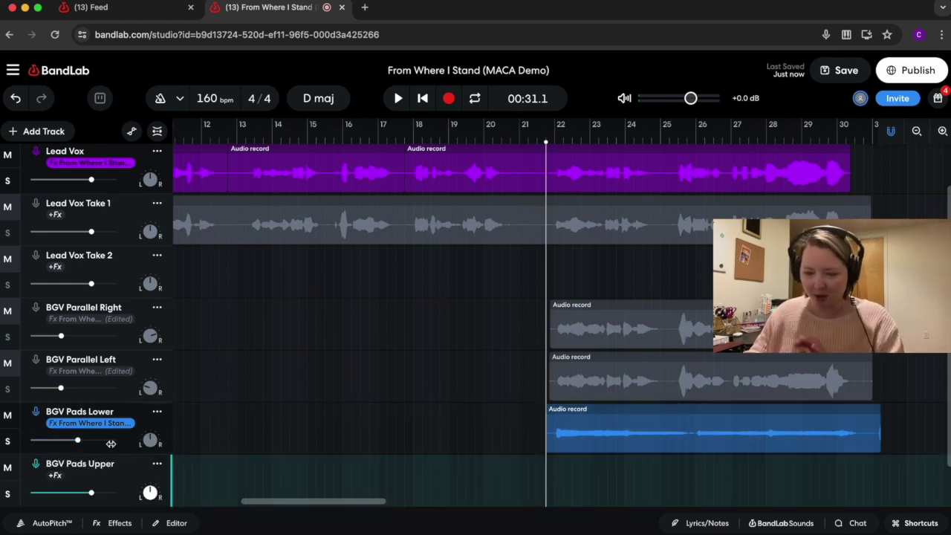
Step: Apply the saved From Where I Stand Lead effects preset to BGV Pads Upper
scroll(105, 475, "down", 1)
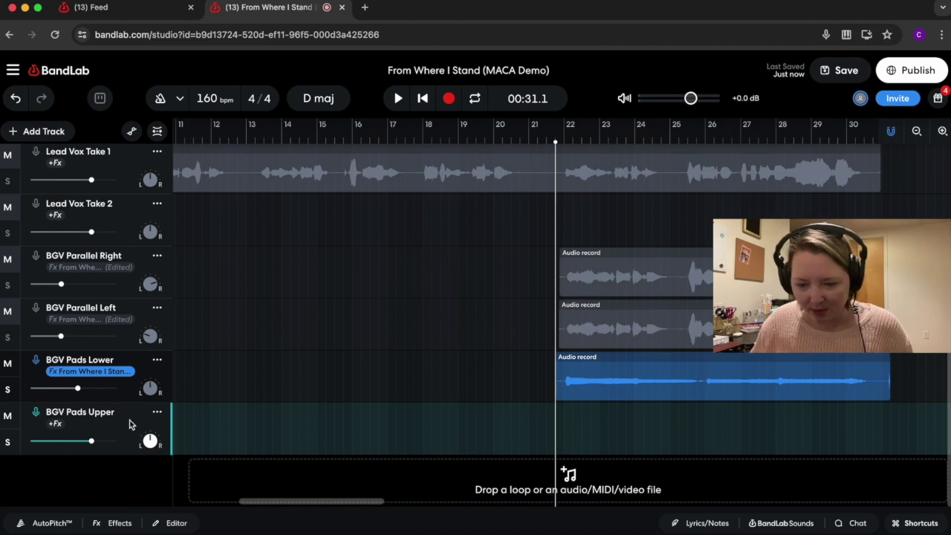
left_click(112, 523)
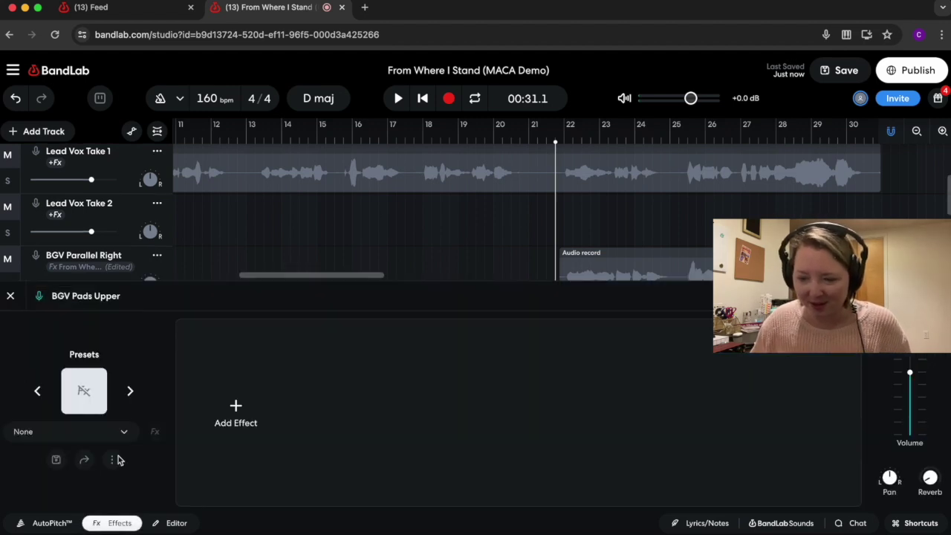
left_click(93, 391)
scroll(121, 251, "down", 1)
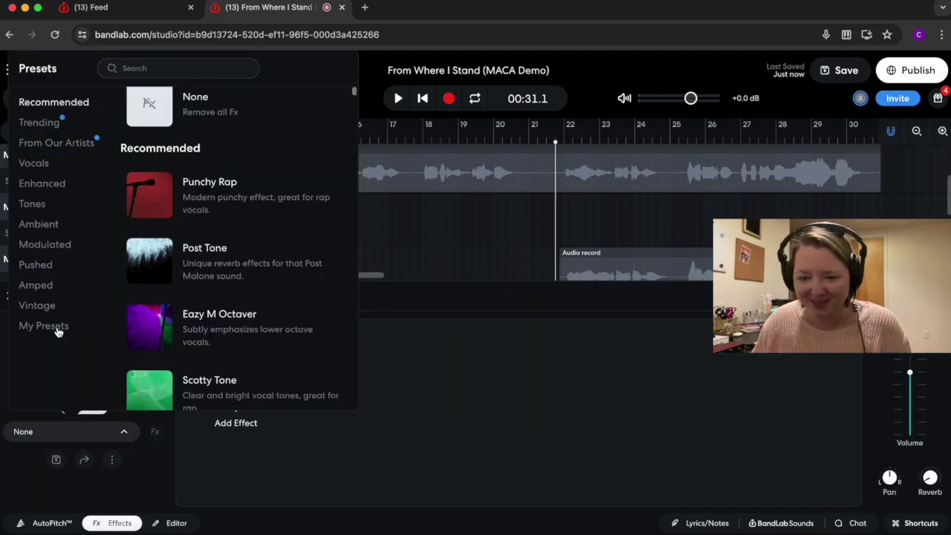
left_click(57, 327)
left_click(247, 158)
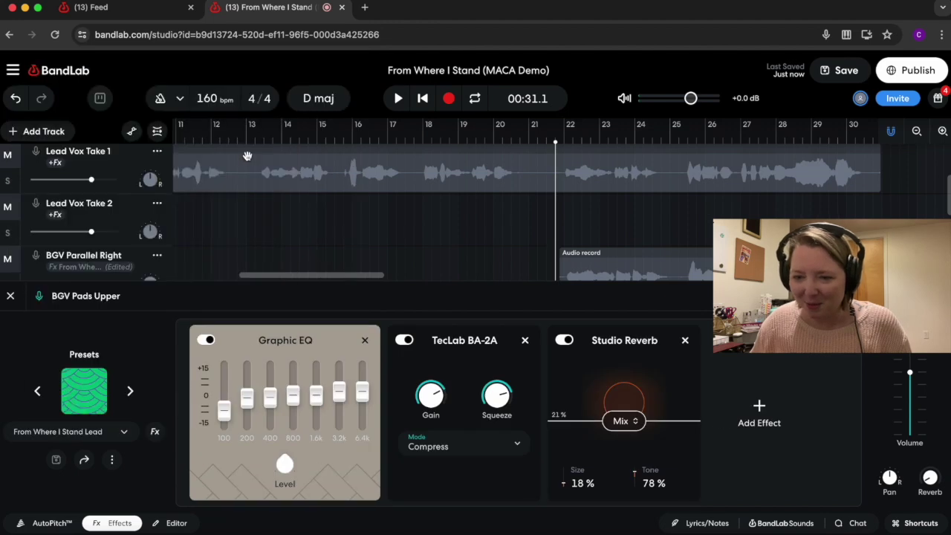
left_click(11, 296)
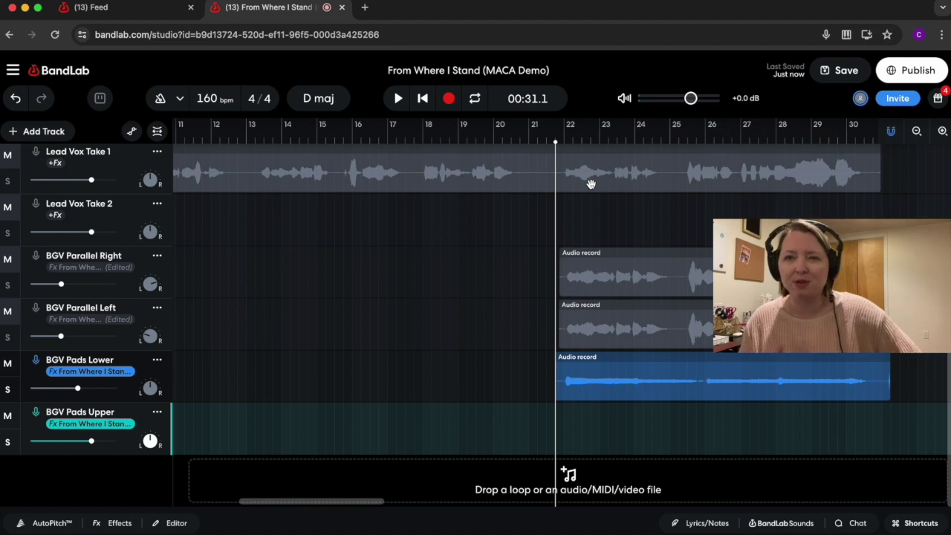
Step: Record the upper background vocal pad on BGV Pads Upper from 00:31.1 to about 00:45 and start playing it back
left_click(449, 101)
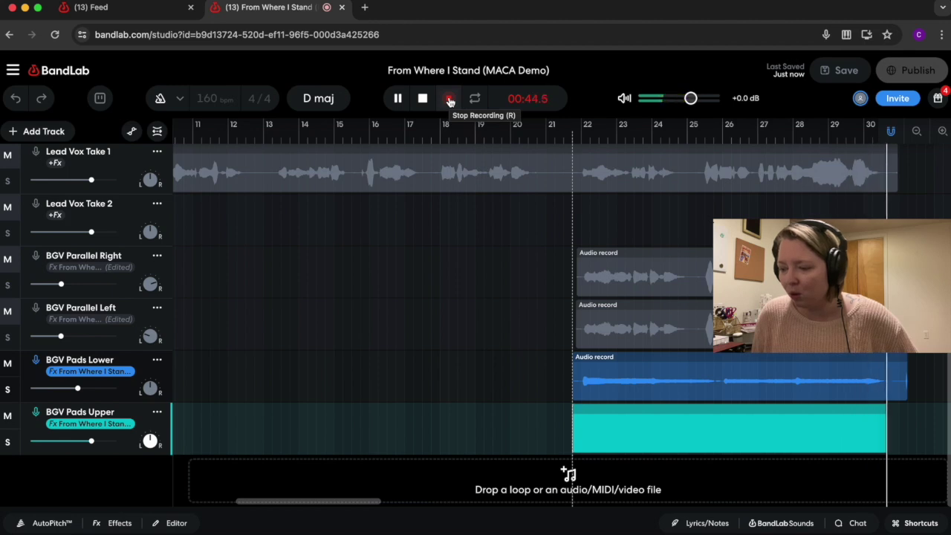
left_click(449, 101)
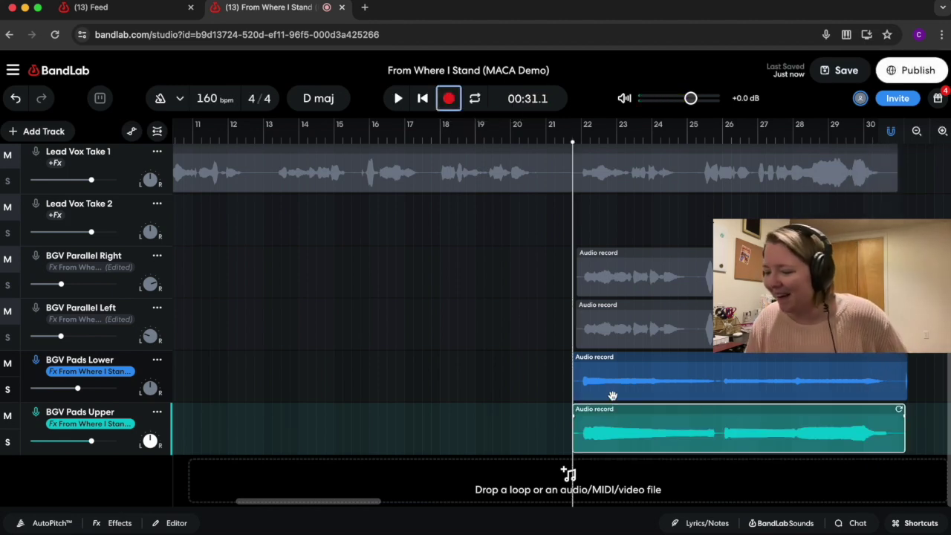
key("space")
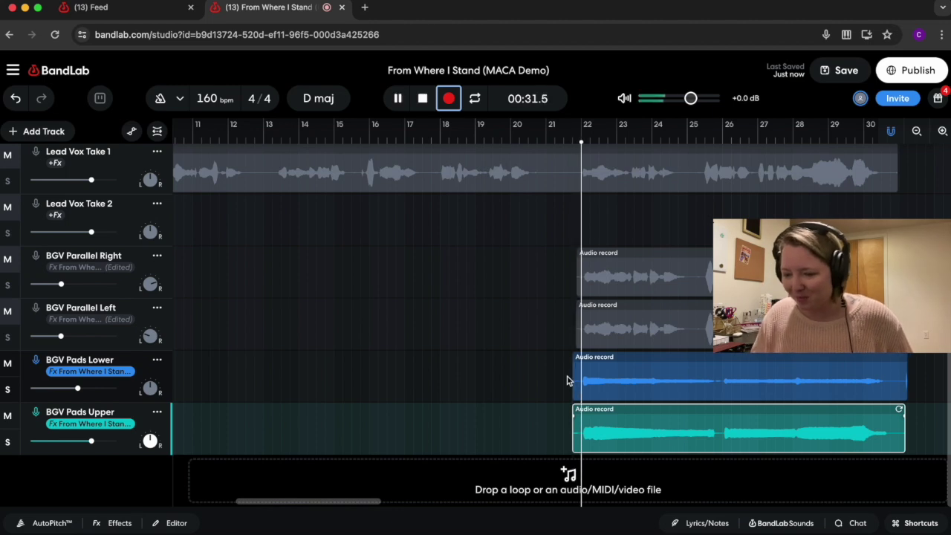
Step: Lower the volumes of the BGV Pads Upper and BGV Pads Lower tracks during playback, then stop
left_click_drag(91, 441, 67, 441)
left_click_drag(77, 388, 62, 388)
key("space")
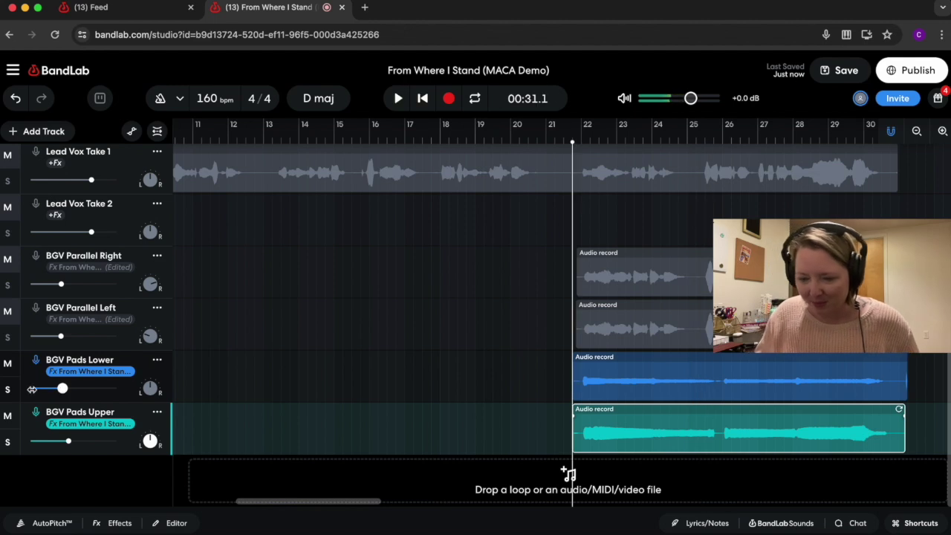
Step: Raise the Studio Reverb mix on BGV Pads Lower to 55%
left_click(130, 362)
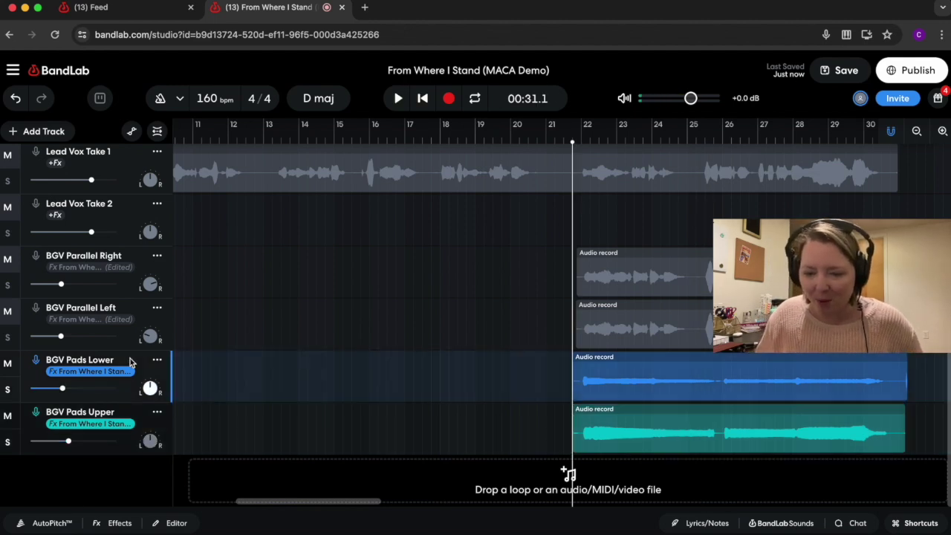
left_click(110, 523)
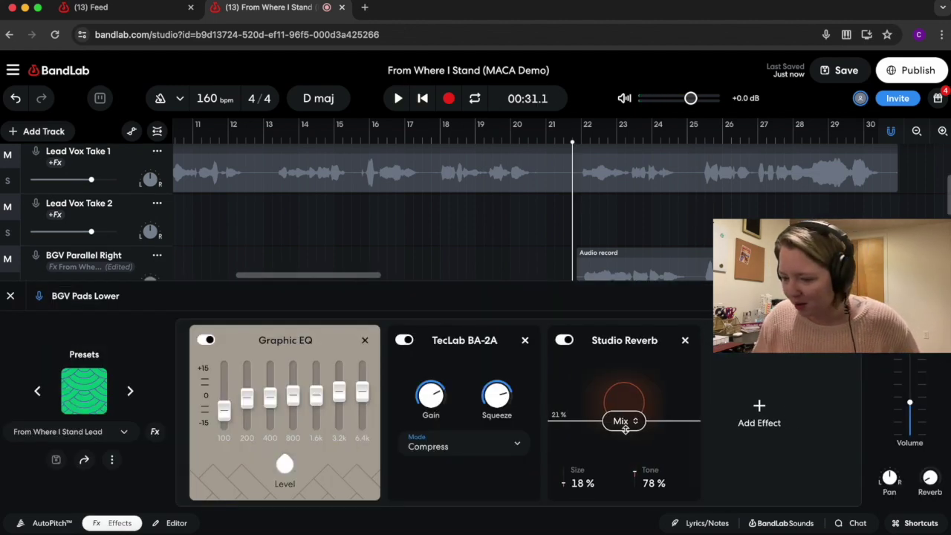
left_click_drag(627, 413, 625, 403)
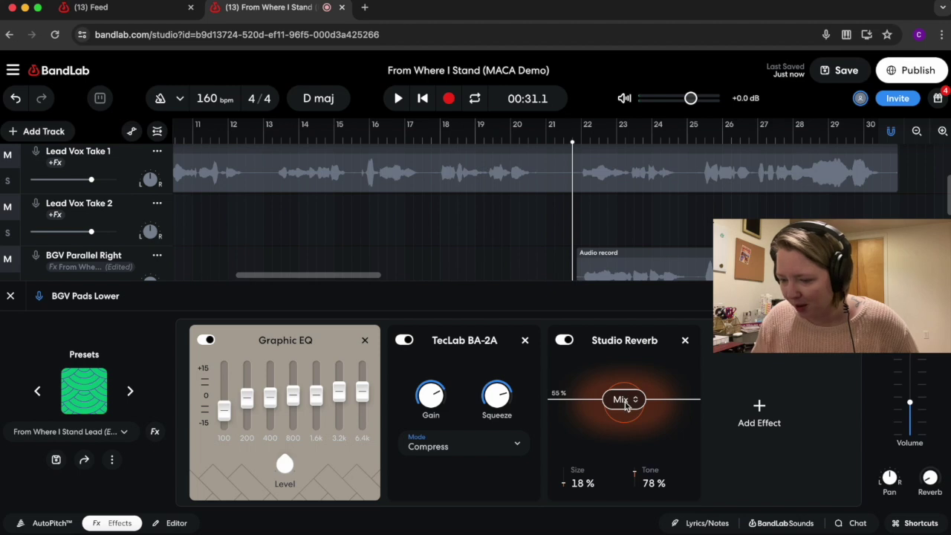
left_click(10, 296)
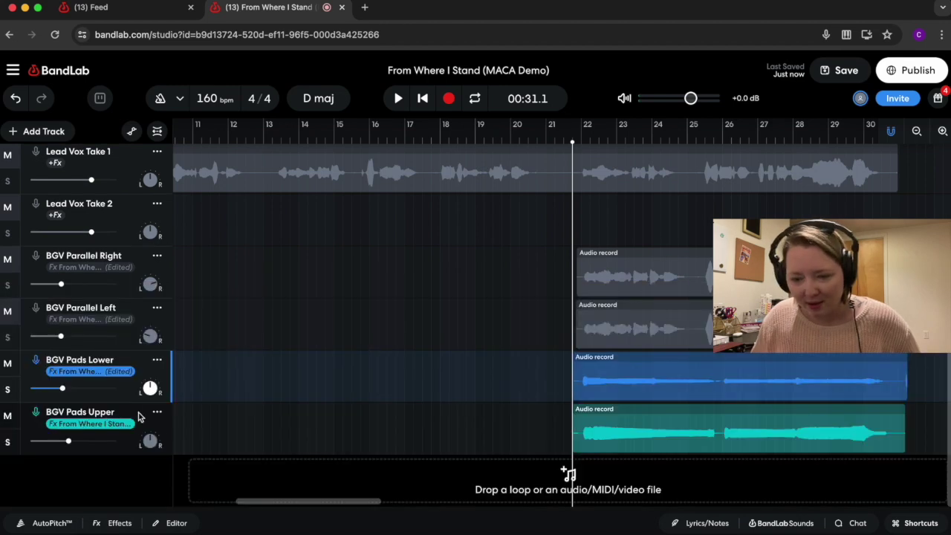
Step: Raise the Studio Reverb mix on BGV Pads Upper to 63% and its track Reverb send to about 11%
left_click(141, 418)
left_click(117, 523)
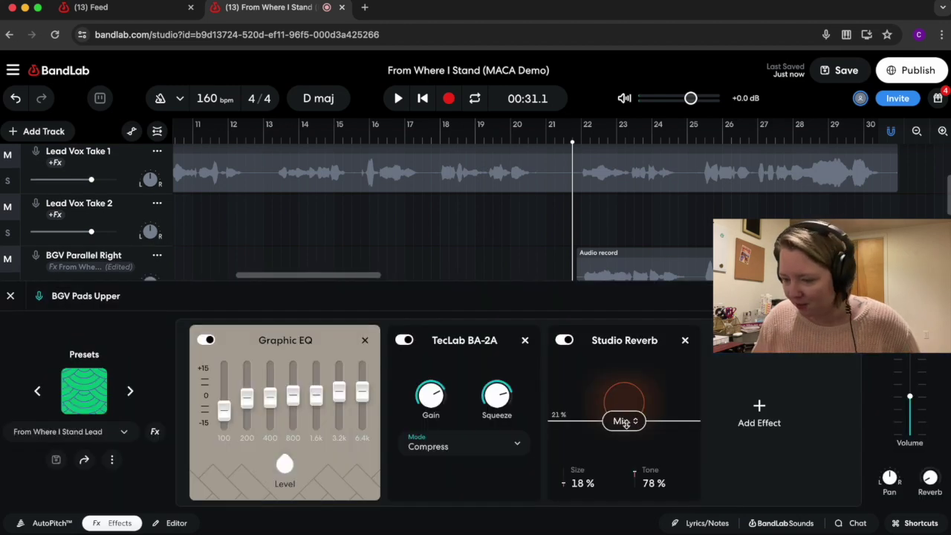
left_click_drag(626, 422, 627, 395)
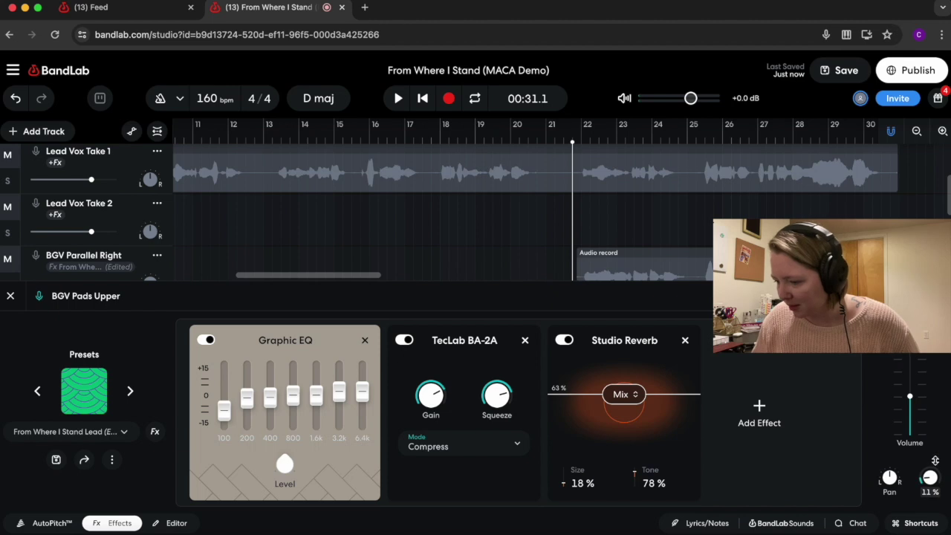
left_click(11, 296)
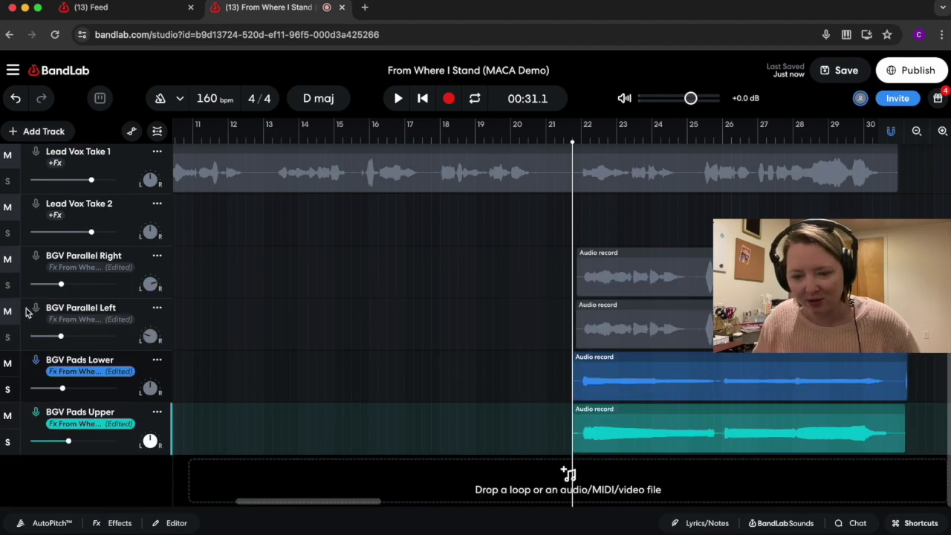
Step: Raise the track Reverb send on BGV Pads Lower slightly
left_click(126, 363)
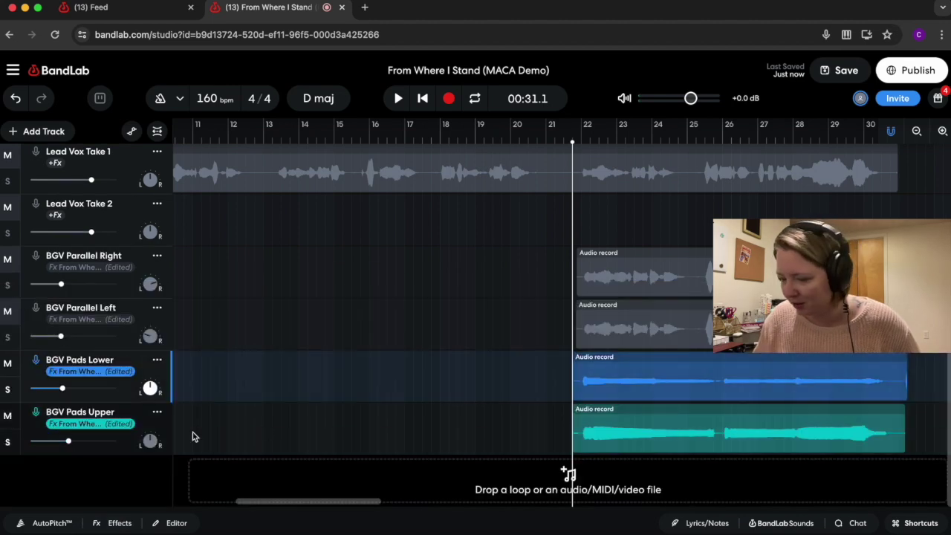
left_click(112, 523)
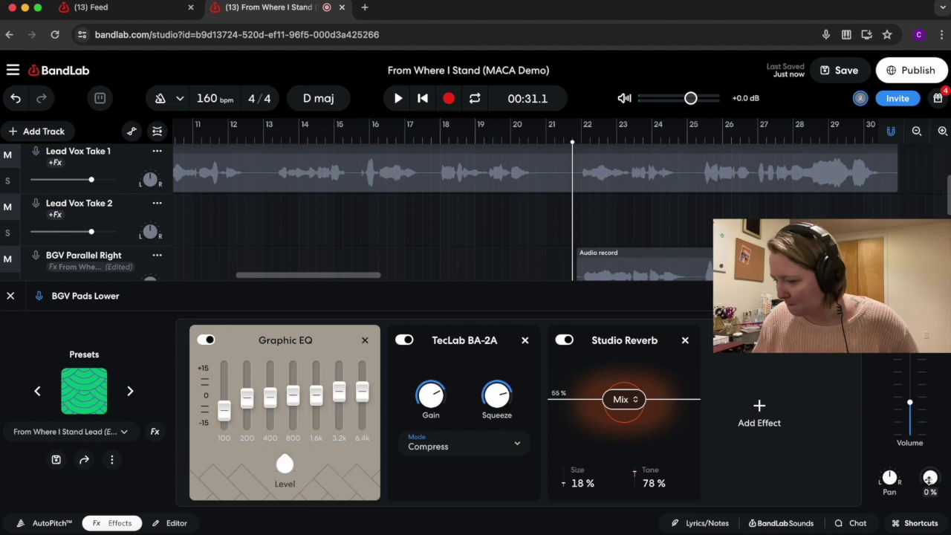
left_click(9, 296)
Step: Play back the pads from 00:31.1 and lower the BGV Pads Upper volume a little further to balance it
key("space")
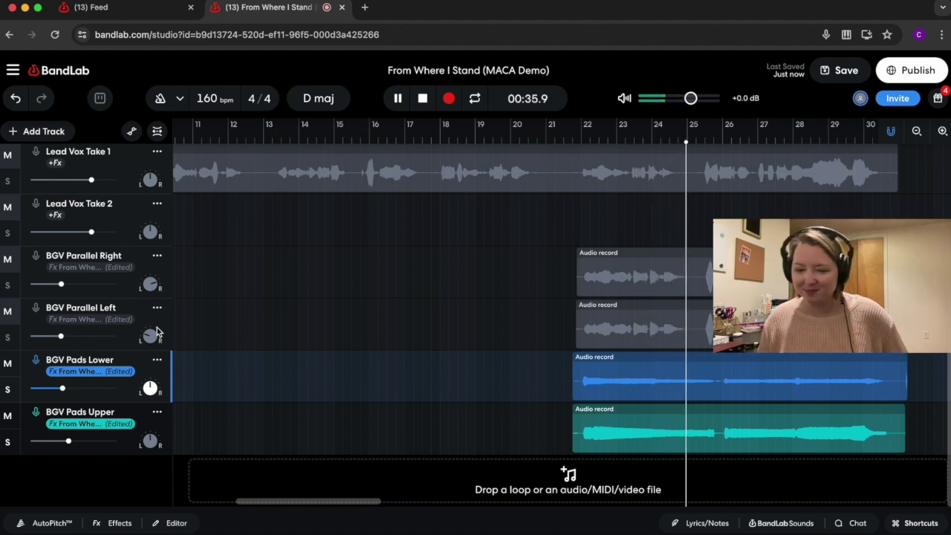
left_click_drag(68, 441, 58, 441)
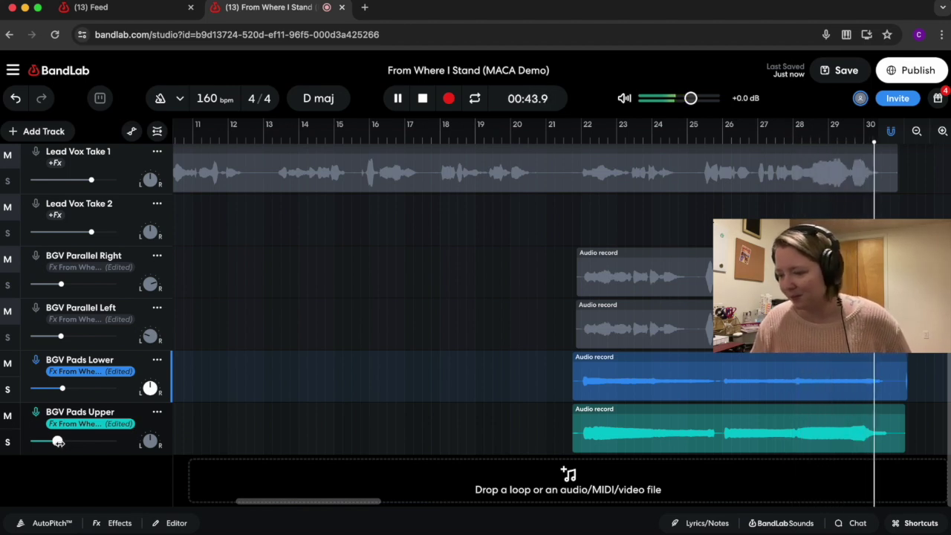
key("space")
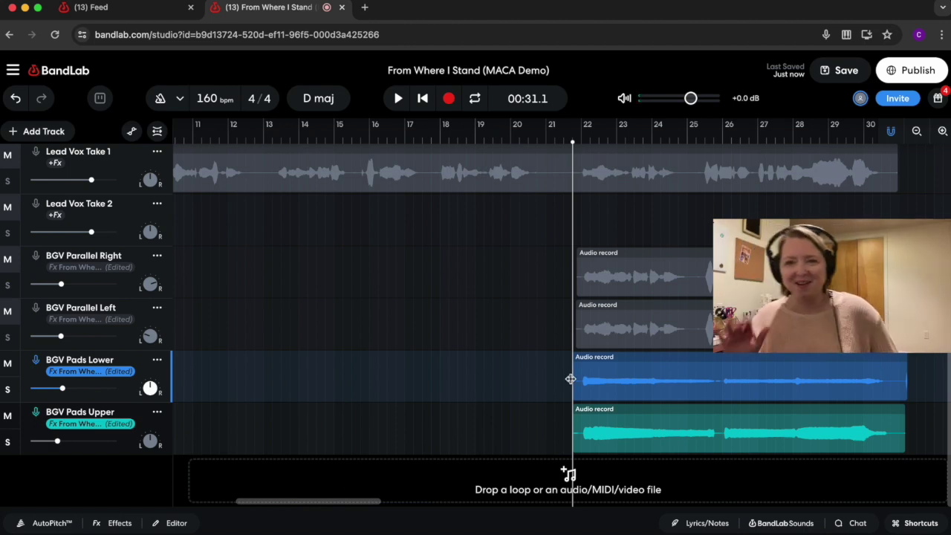
Step: Unmute BGV Parallel Left and BGV Parallel Right and play all the background vocals together from 00:31.1
left_click(7, 315)
left_click(9, 261)
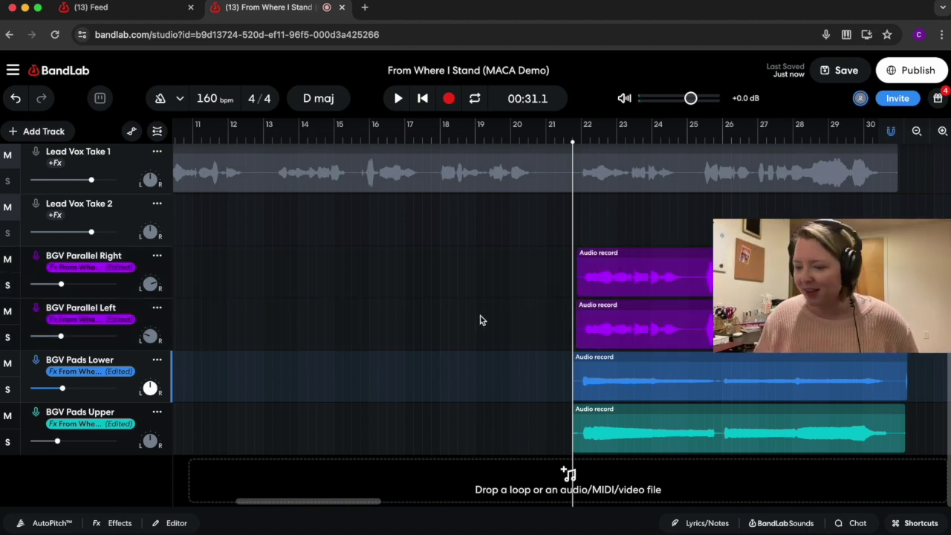
key("space")
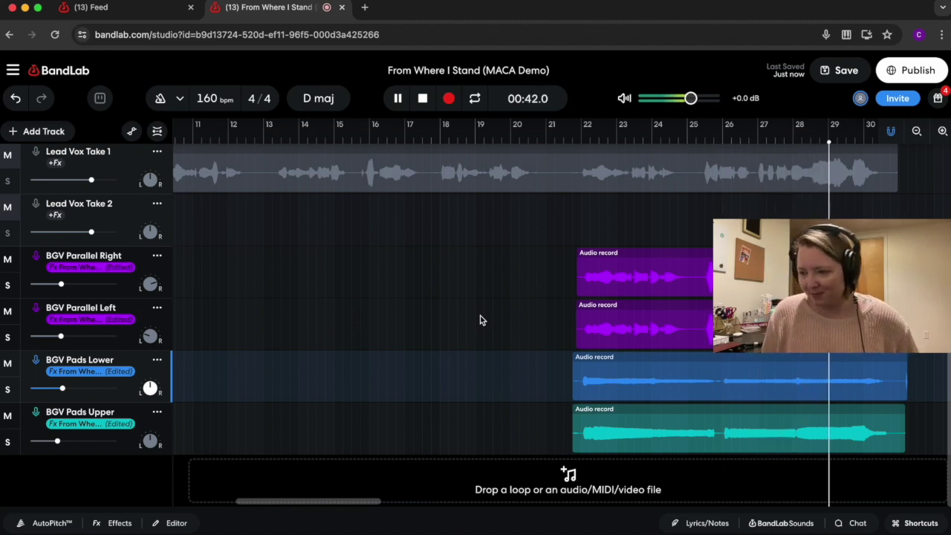
key("space")
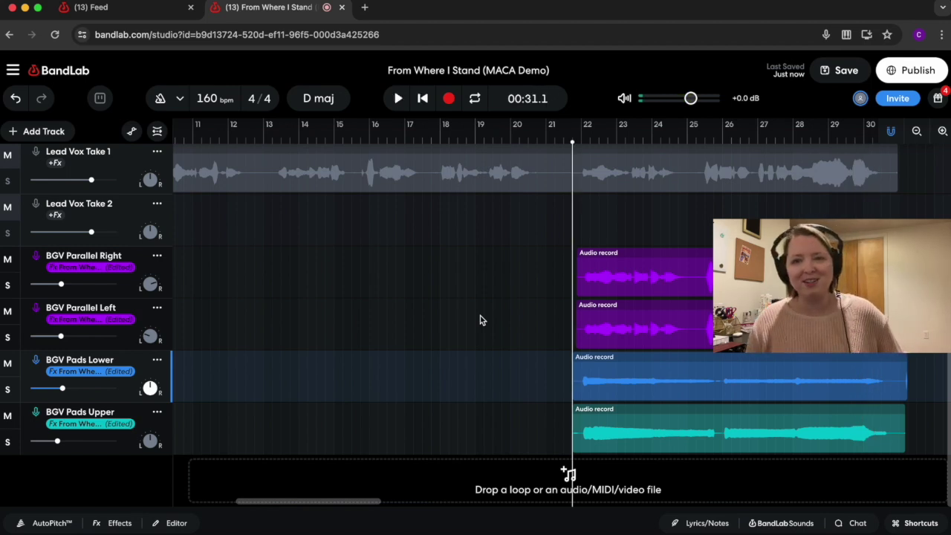
scroll(521, 311, "up", 2)
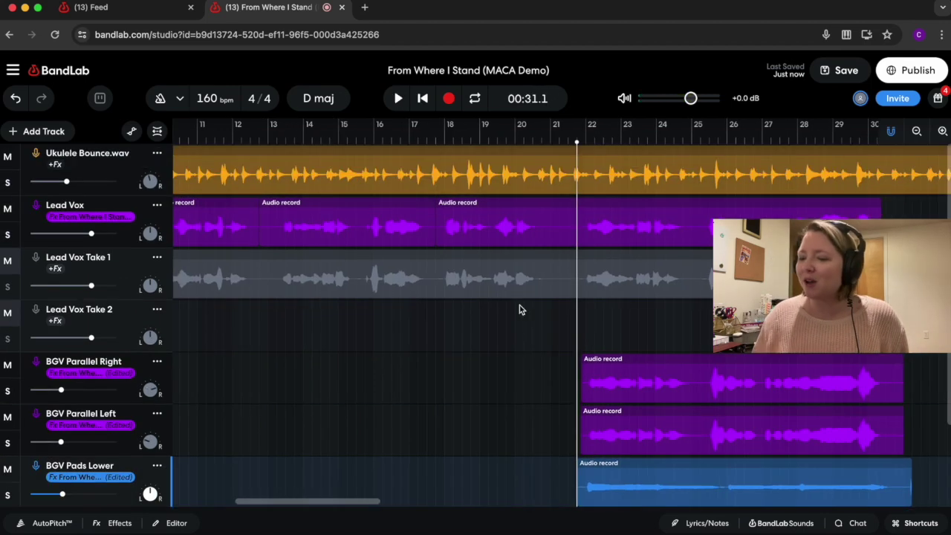
scroll(520, 311, "left", 8)
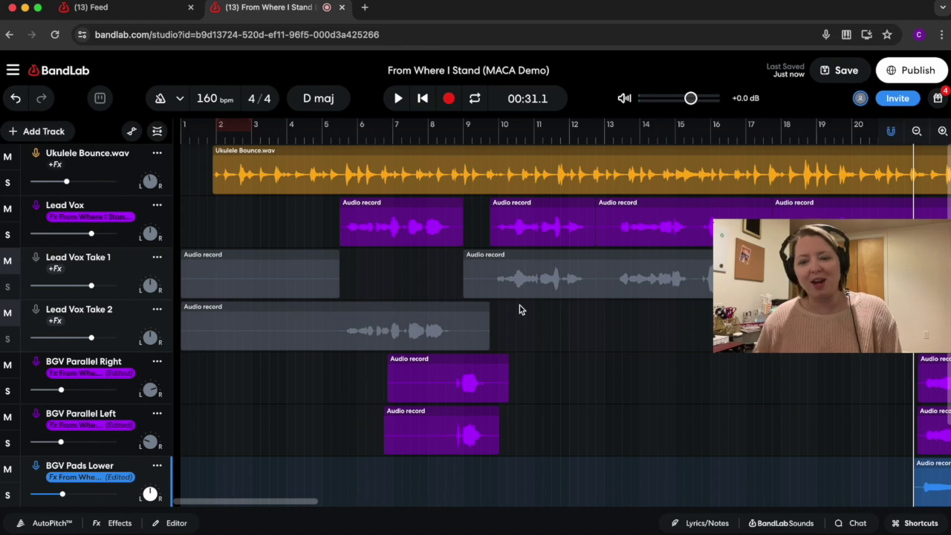